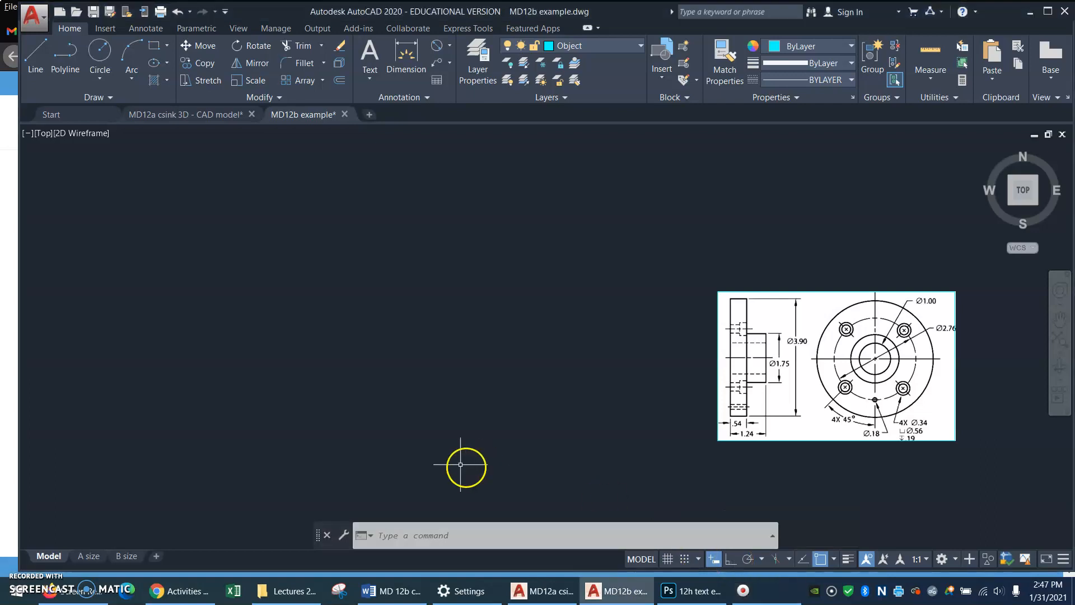
- Turn on Ortho mode and draw a long horizontal line in the empty area beside the reference image
click(729, 560)
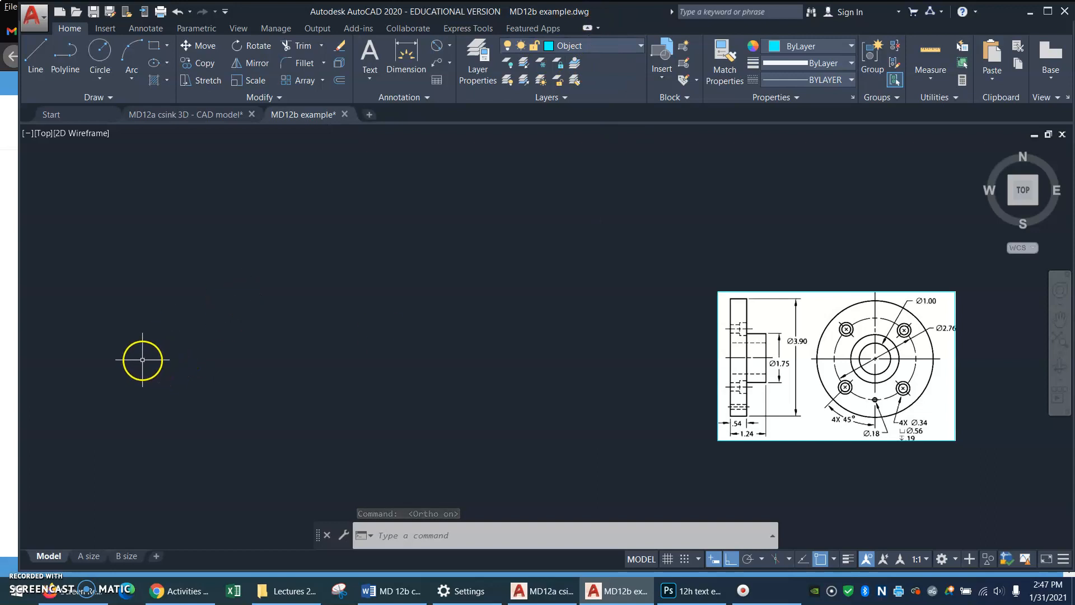
text(l)
key(Return)
click(126, 356)
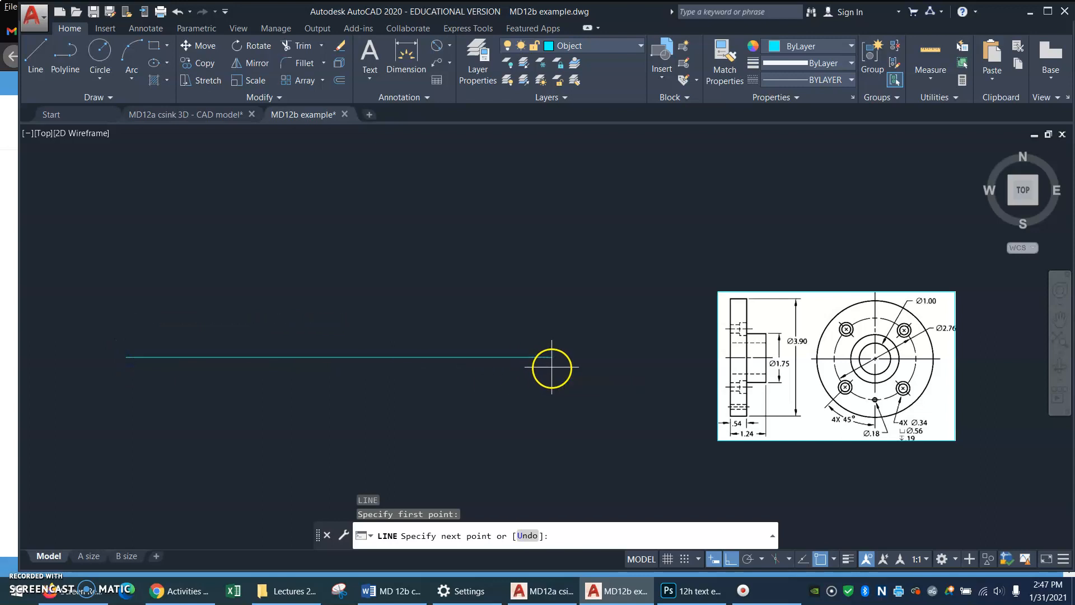
click(551, 368)
key(Return)
- Draw a vertical line crossing the horizontal one near its middle and turn Ortho mode off
key(Return)
click(335, 197)
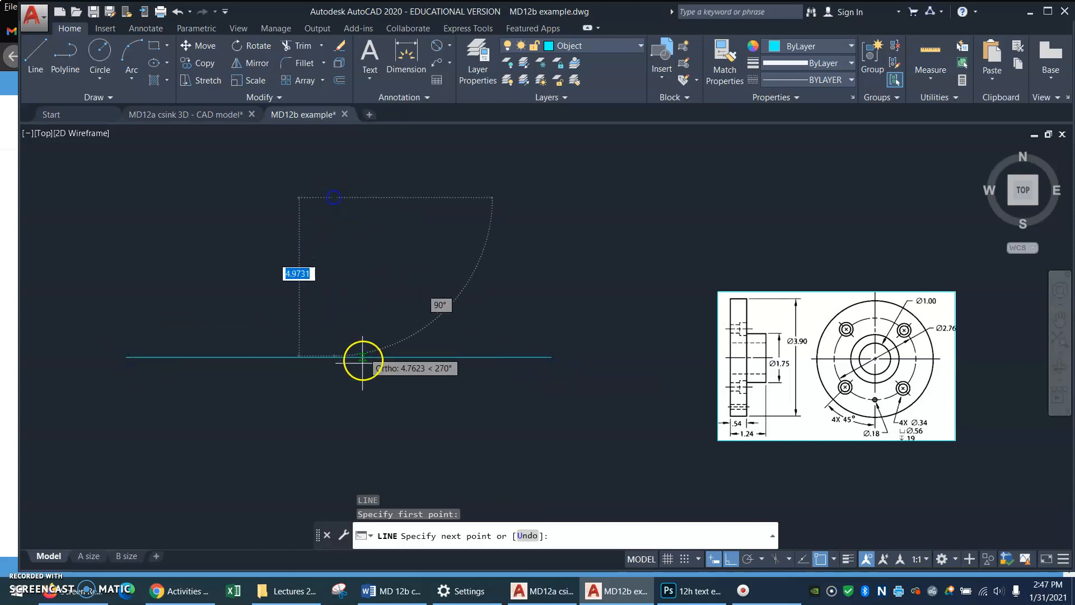
click(324, 495)
key(Return)
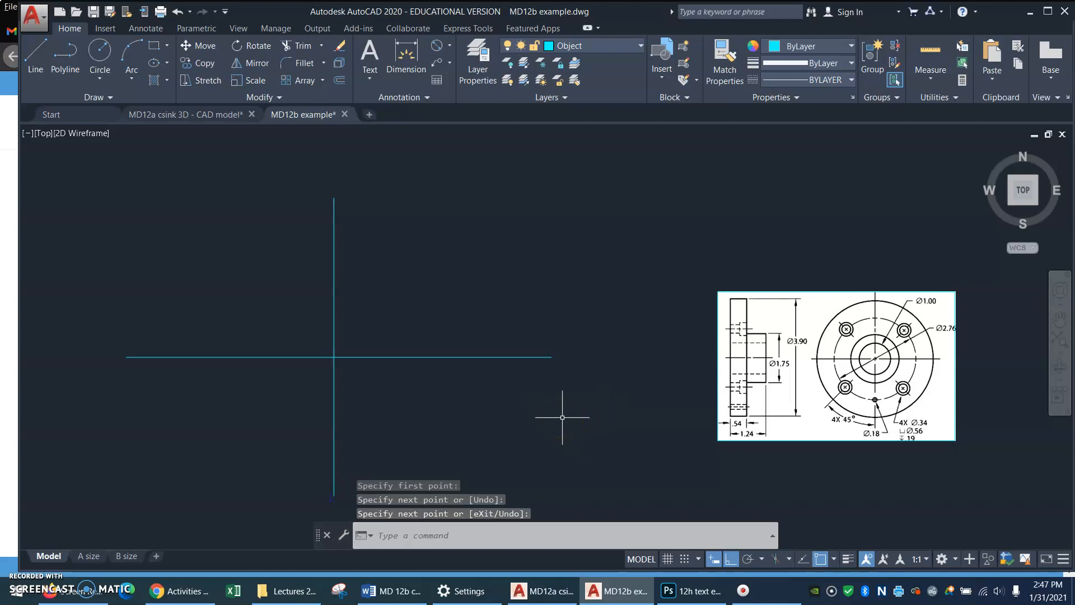
click(730, 560)
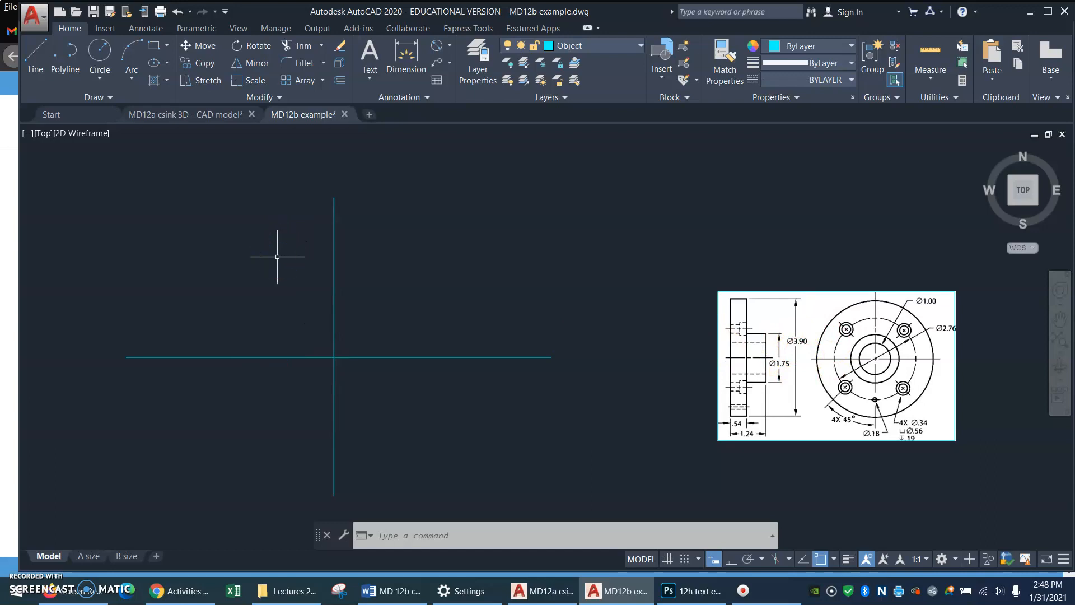
- Draw a 3.90 diameter circle centred on the intersection of the two lines, using the Intersection object snap
text(c)
key(Return)
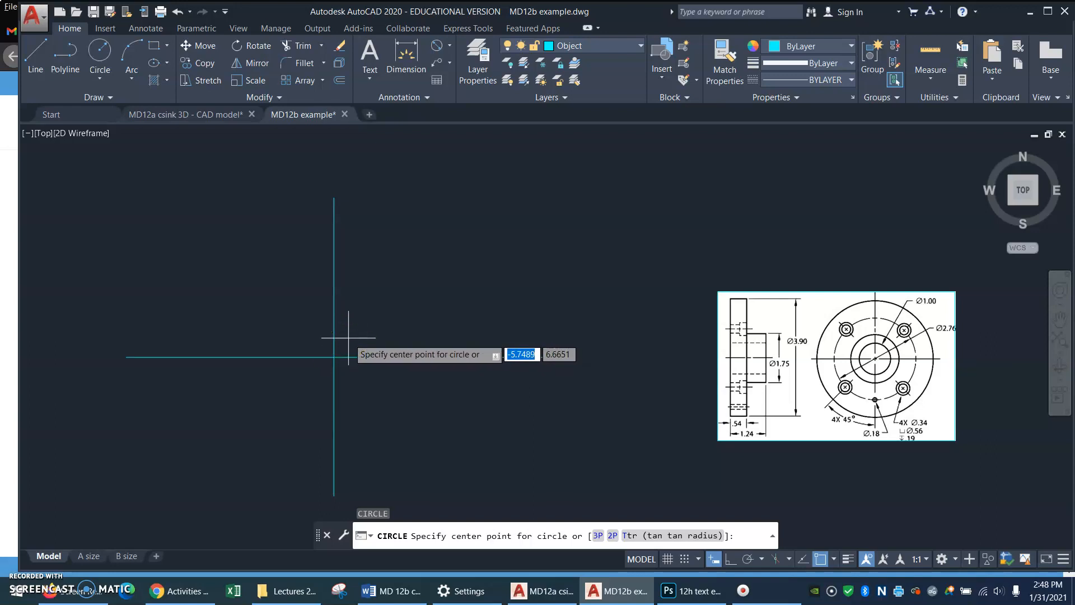
shift+right_click(349, 337)
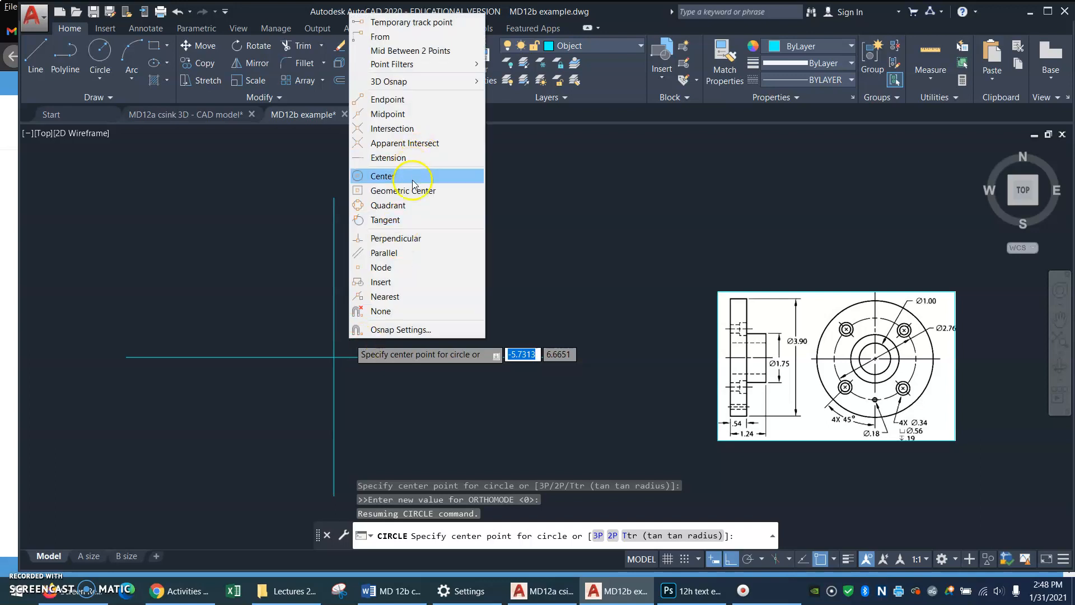
click(410, 128)
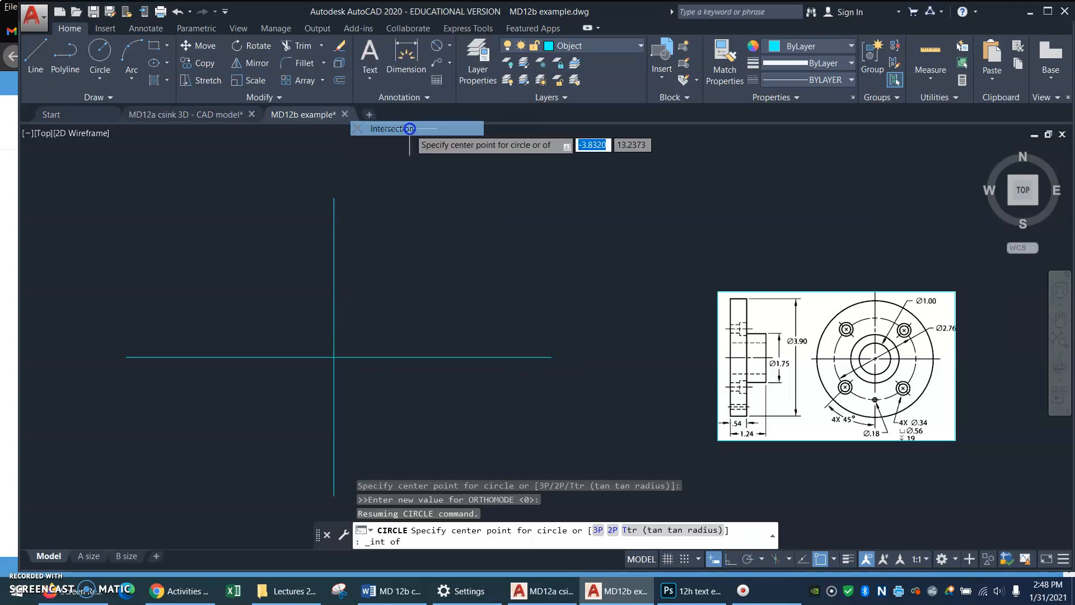
click(332, 357)
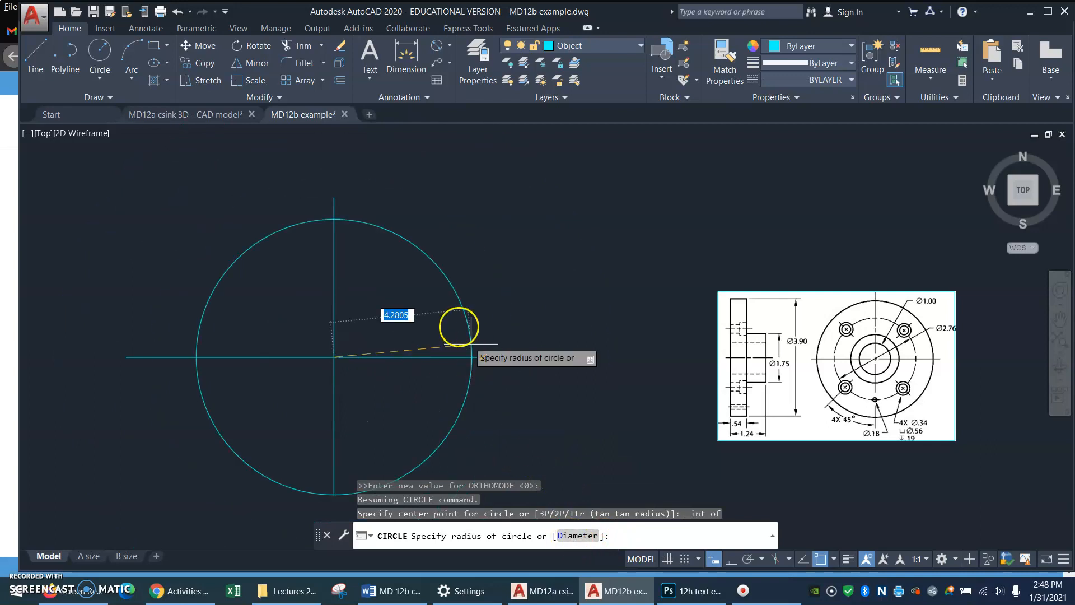
text(d)
key(Return)
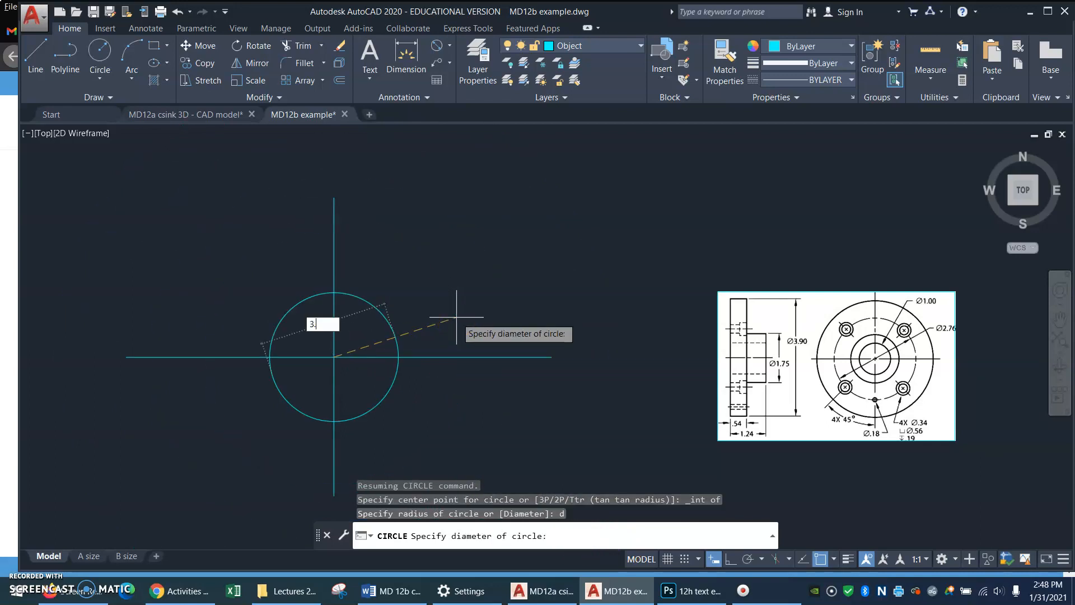
key(Return)
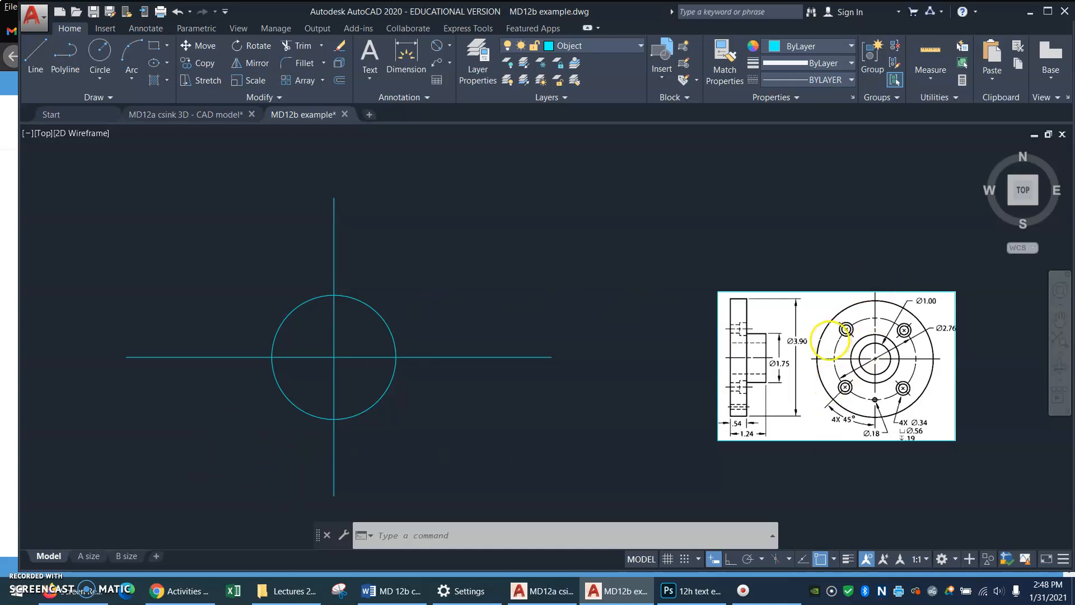
- Move the reference image closer to the crossing lines and the circle
text(m)
key(Return)
click(883, 248)
click(827, 312)
key(Return)
click(875, 331)
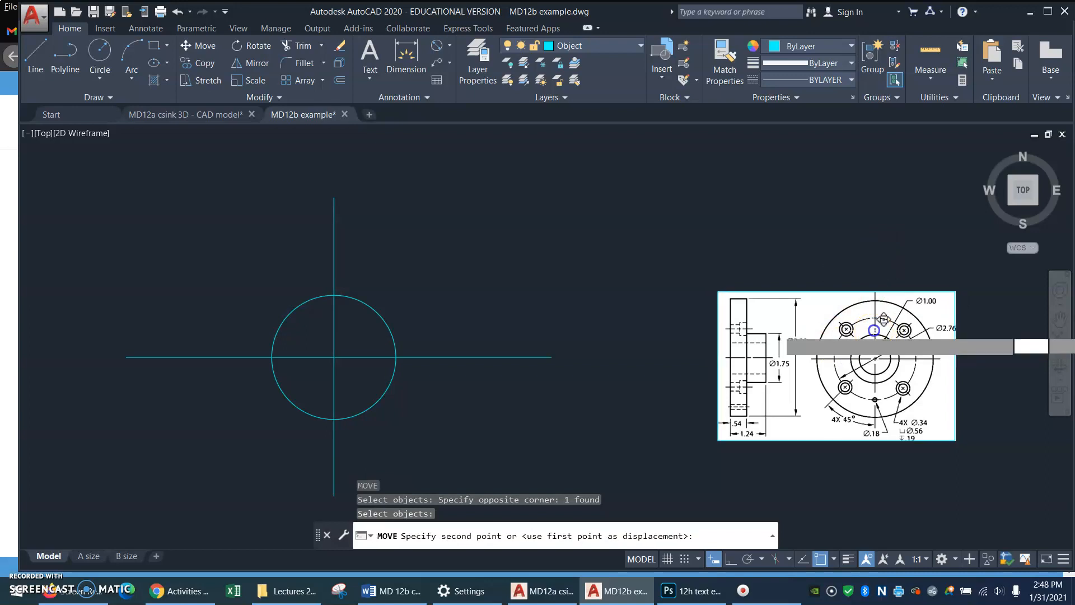
click(738, 317)
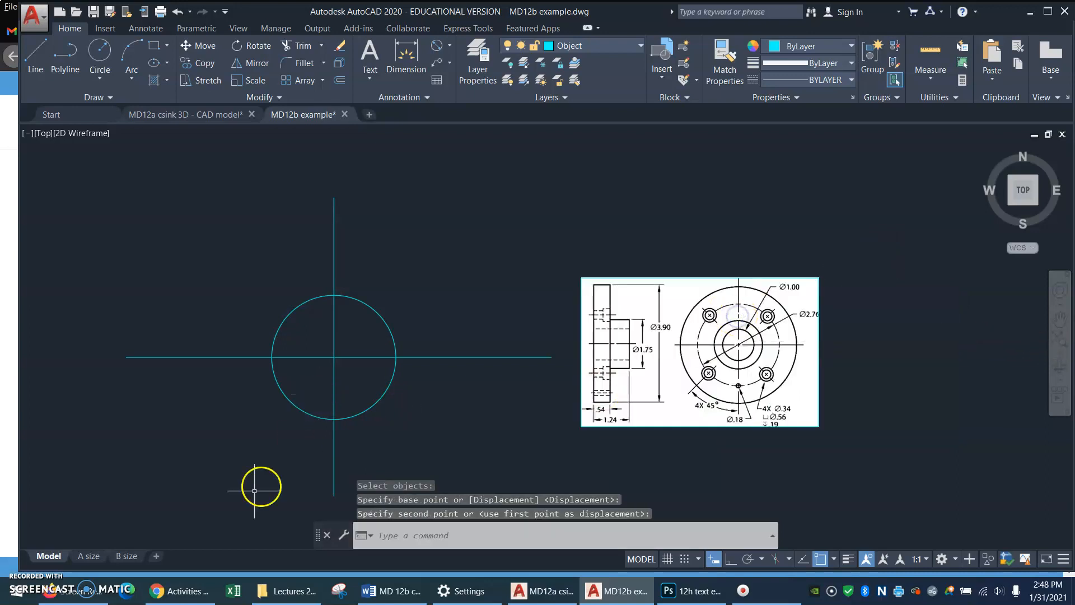
- Draw a concentric 2.76 diameter bolt circle centred on the intersection of the centre lines
text(z)
key(Return)
click(208, 496)
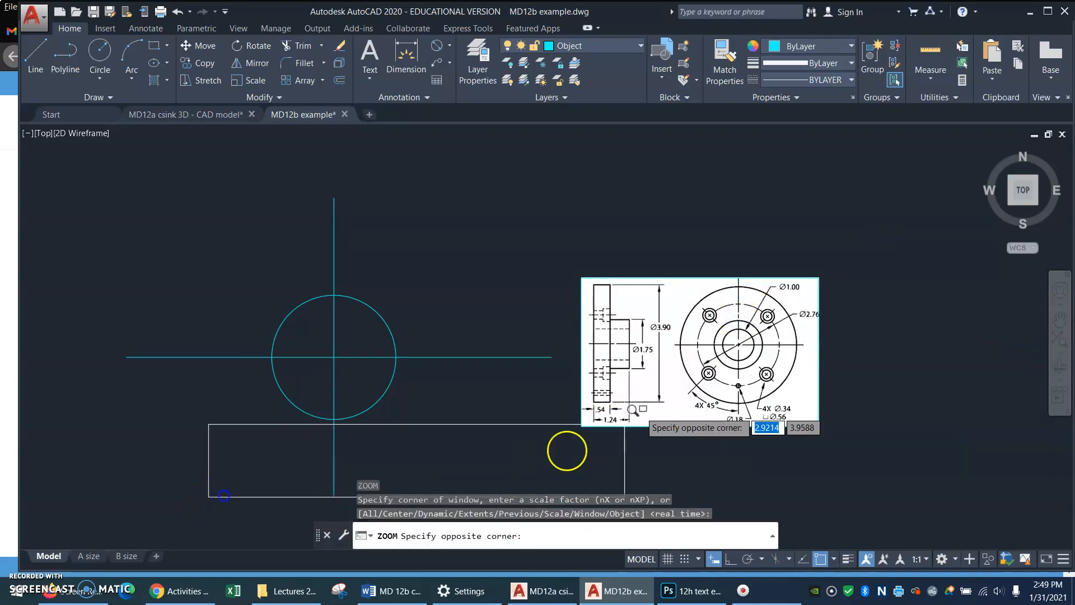
click(821, 198)
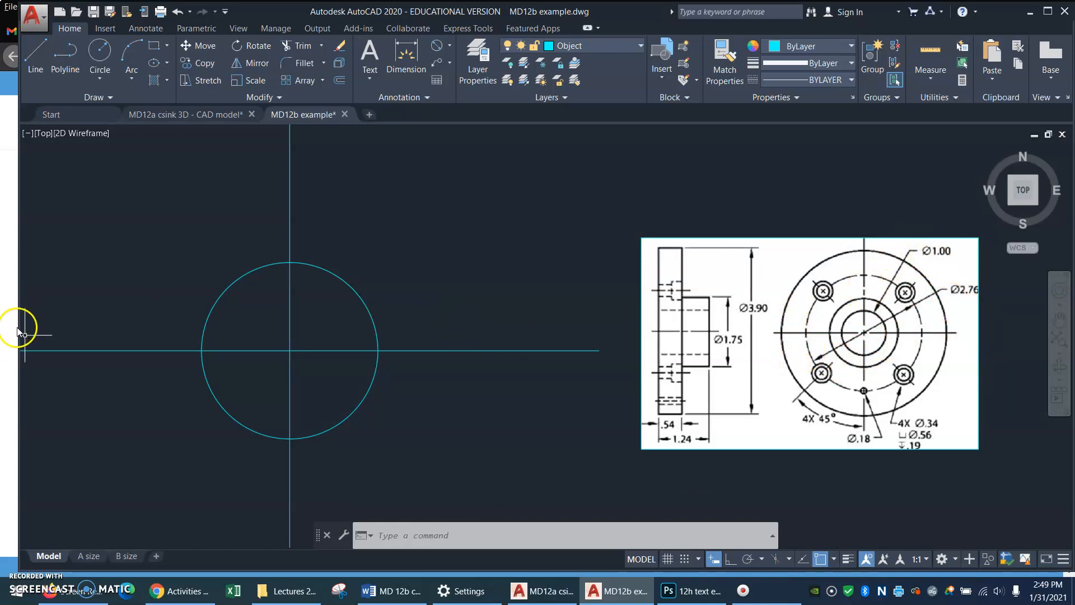
text(c)
key(Return)
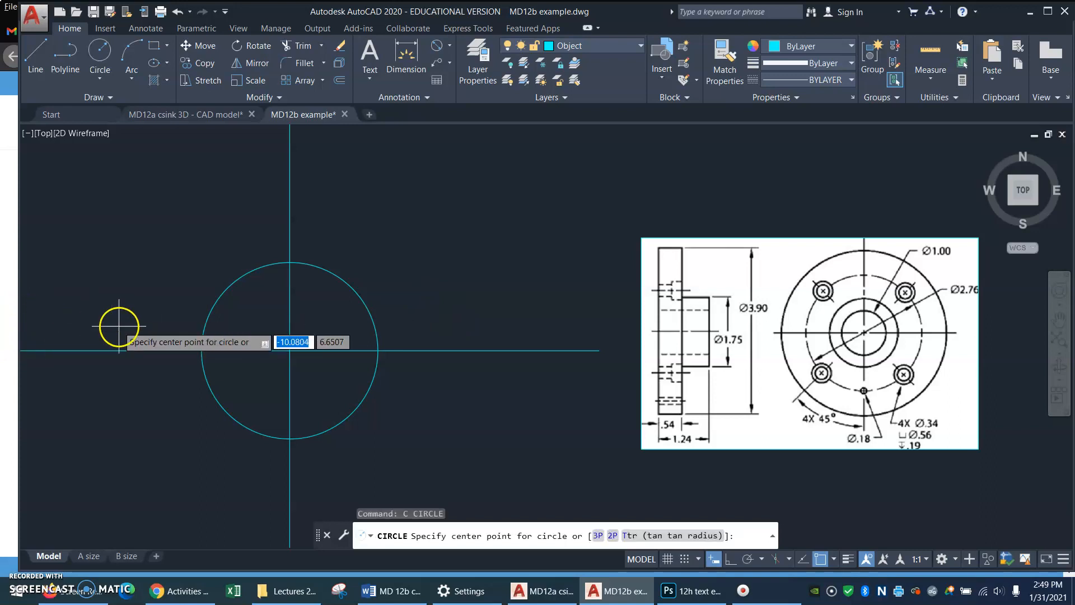
click(289, 350)
text(d)
key(Return)
text(2.76)
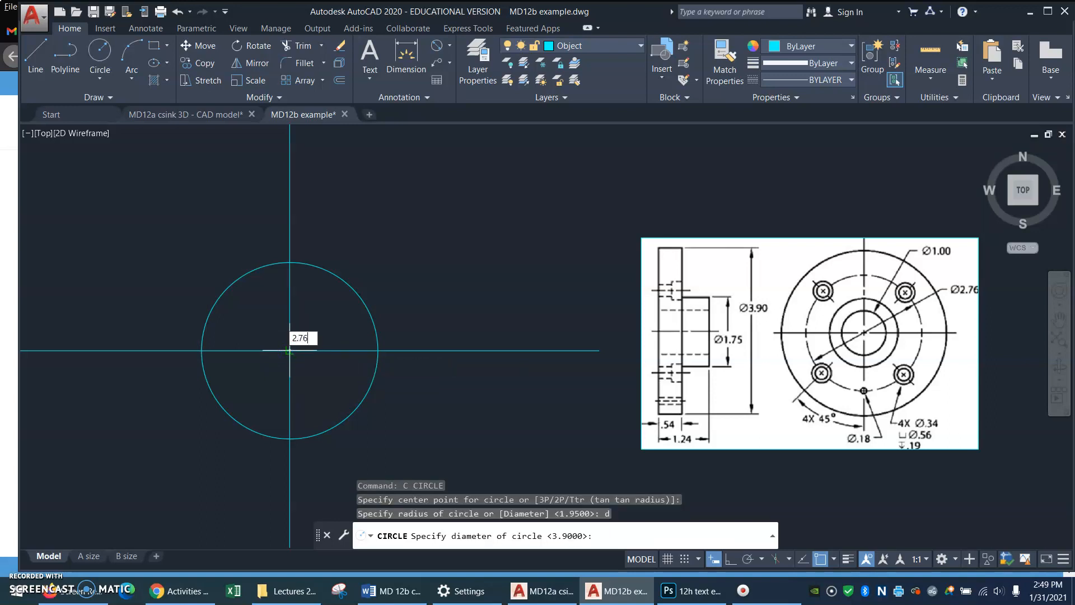
key(Return)
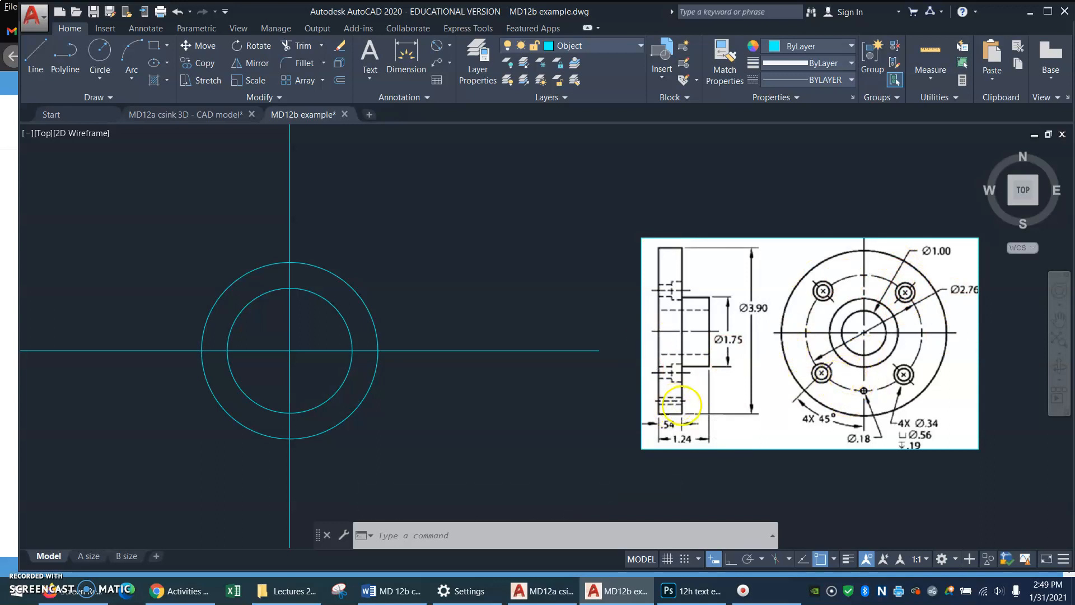
- Turn on polar tracking with angle increments of 45, 90, 135, 180 degrees
click(748, 559)
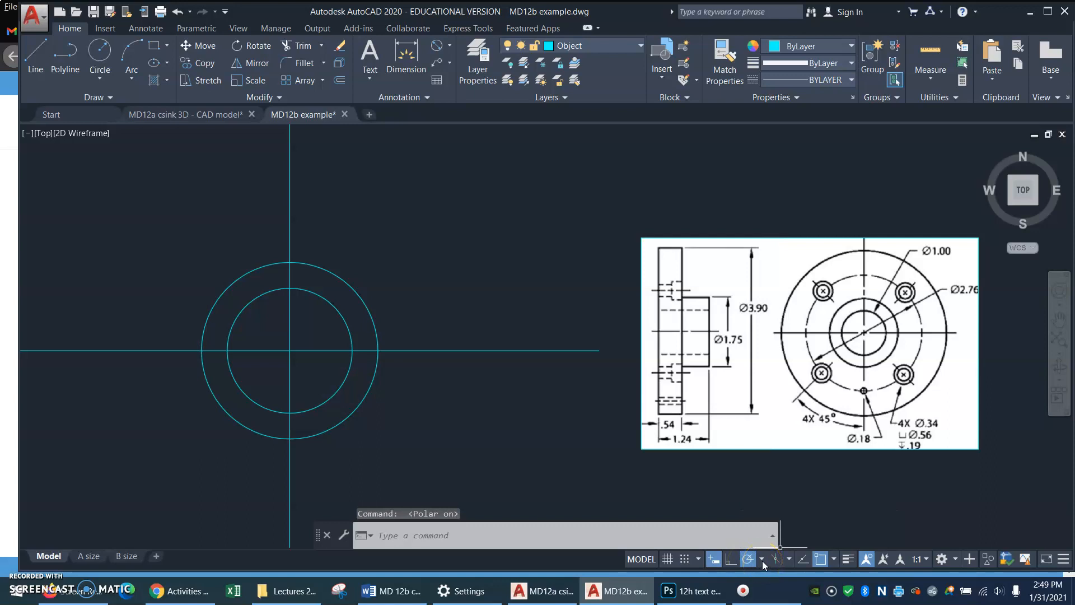
click(744, 563)
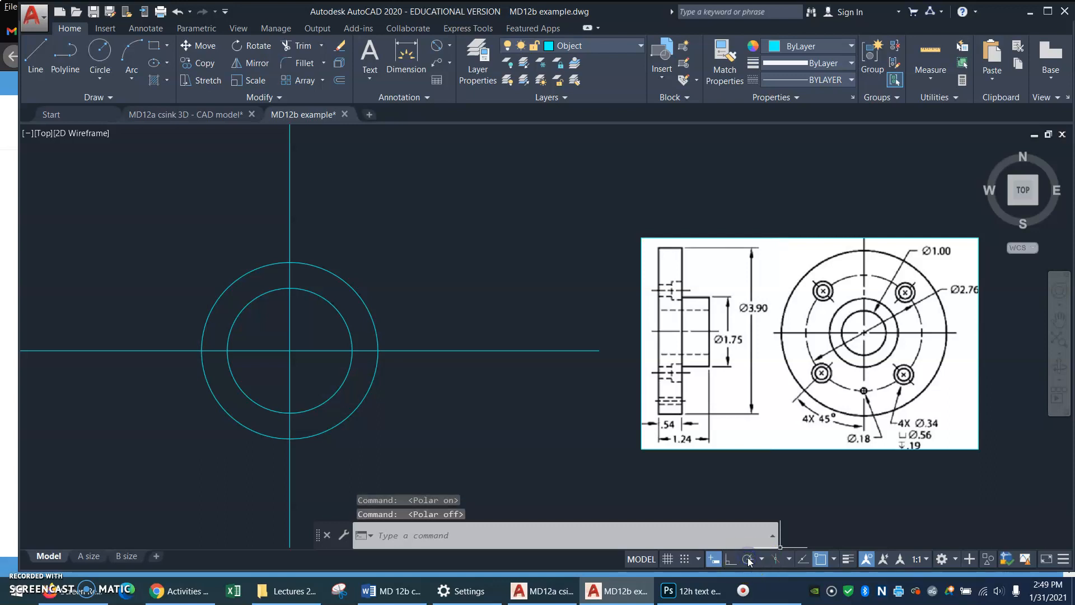
click(746, 561)
click(762, 559)
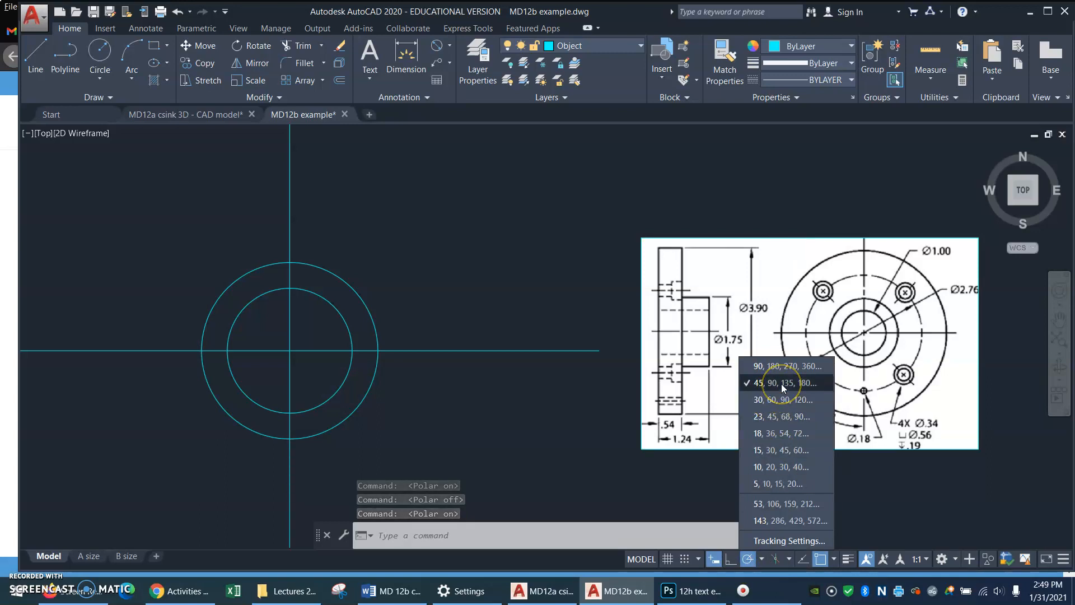
click(765, 386)
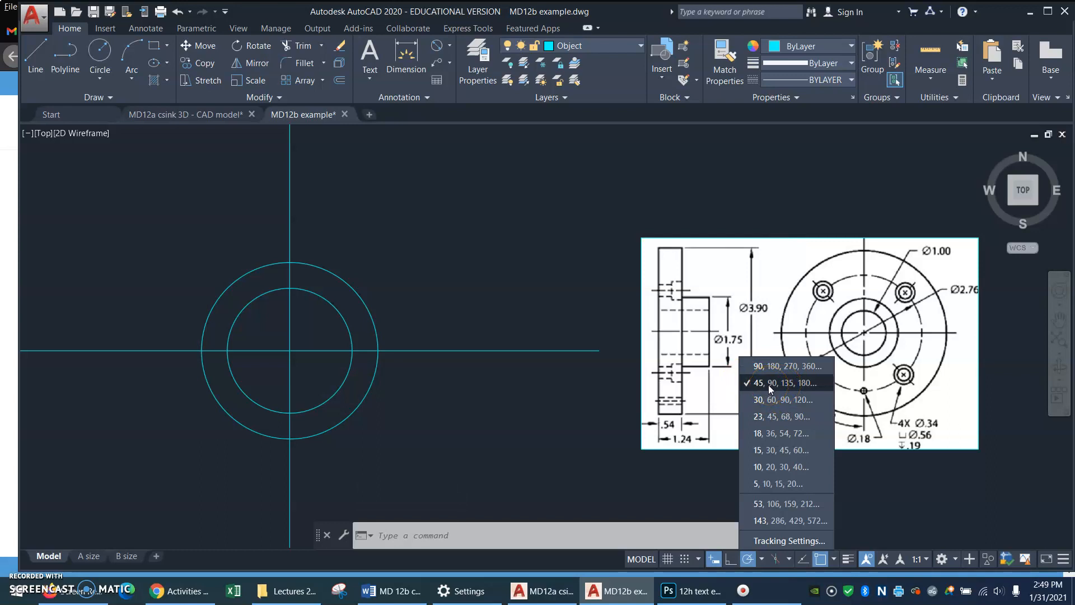
click(581, 388)
key(Return)
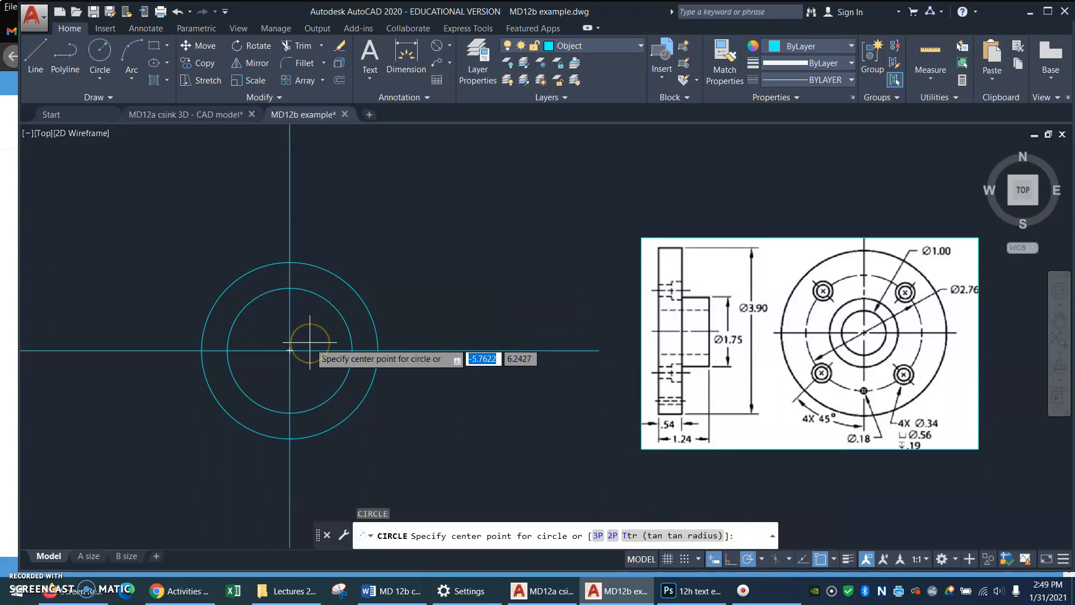
key(Escape)
text(l)
key(Return)
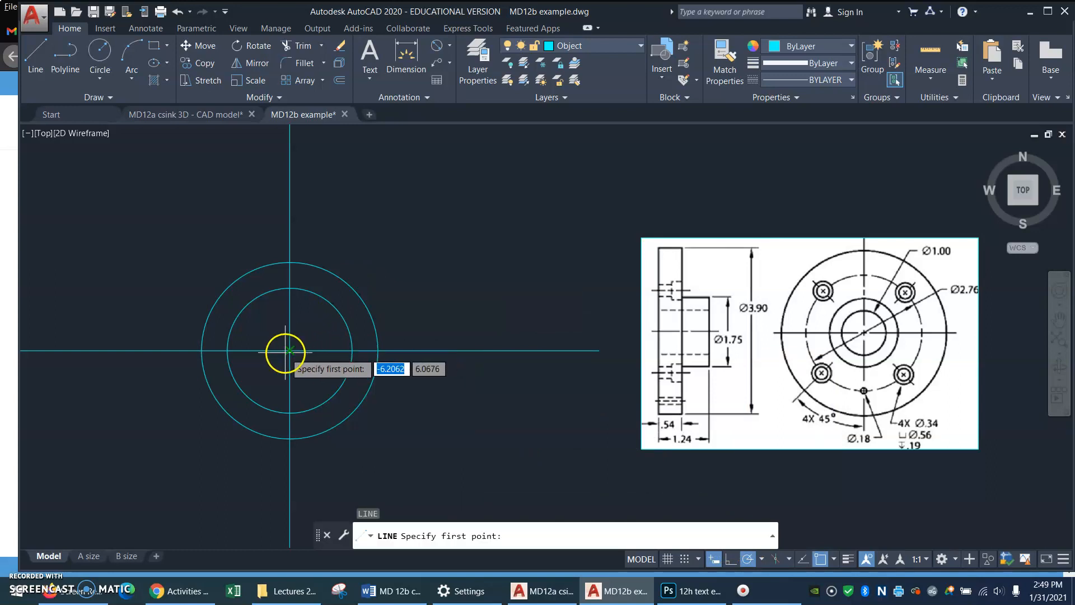
click(290, 350)
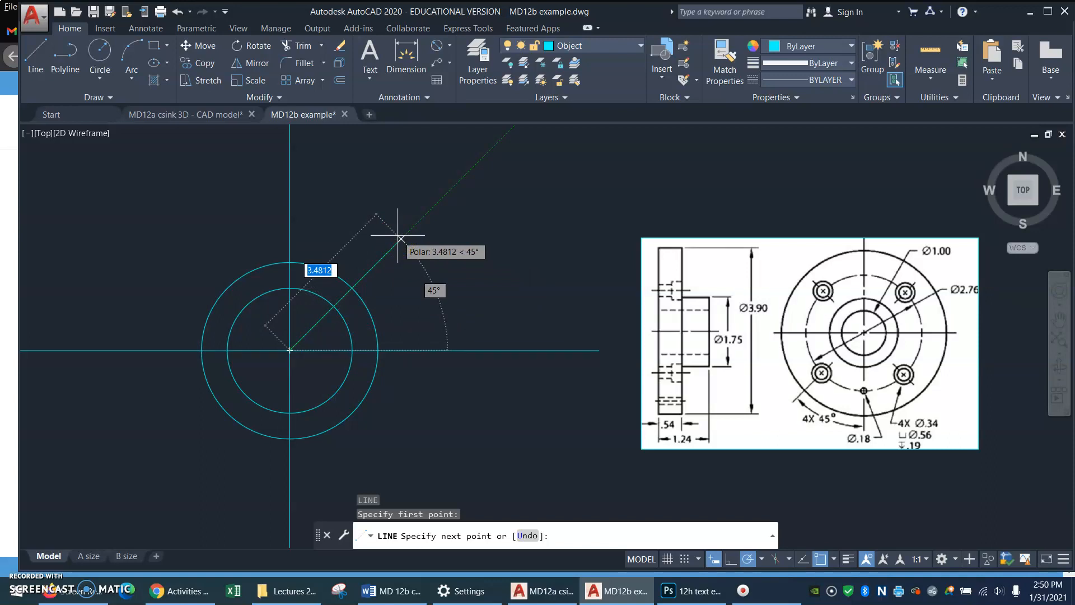
key(Return)
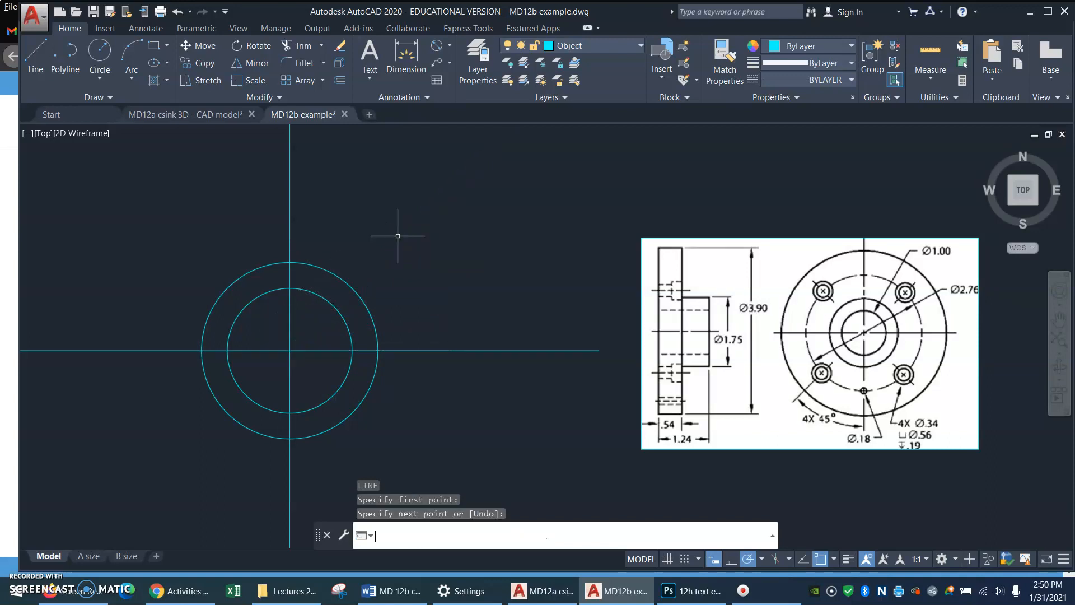
- Draw a line from the circles' centre at 45°, ending outside the 3.90 circle
key(Return)
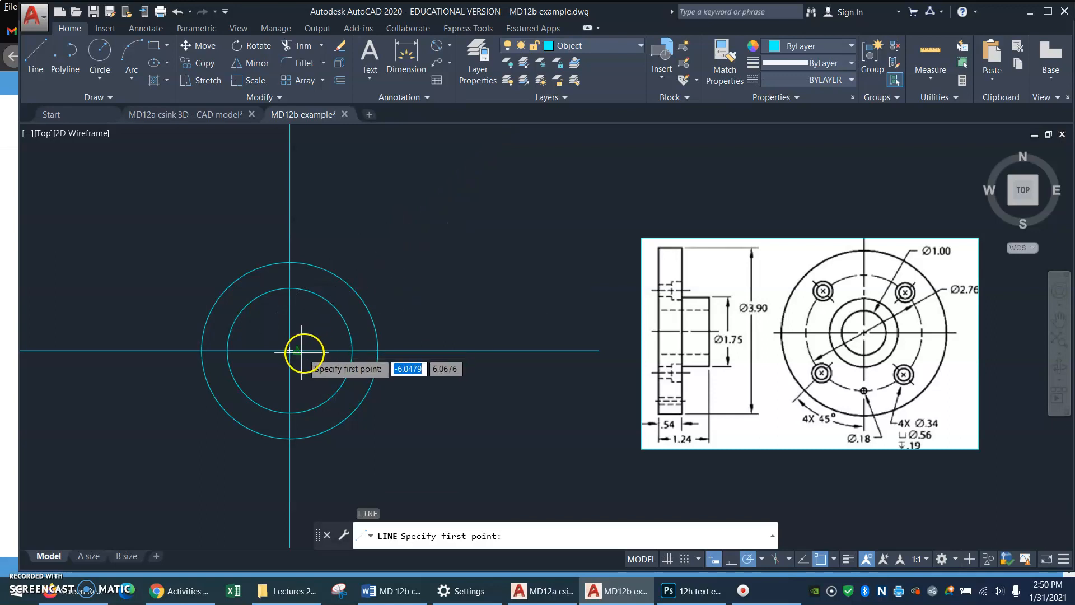
click(290, 351)
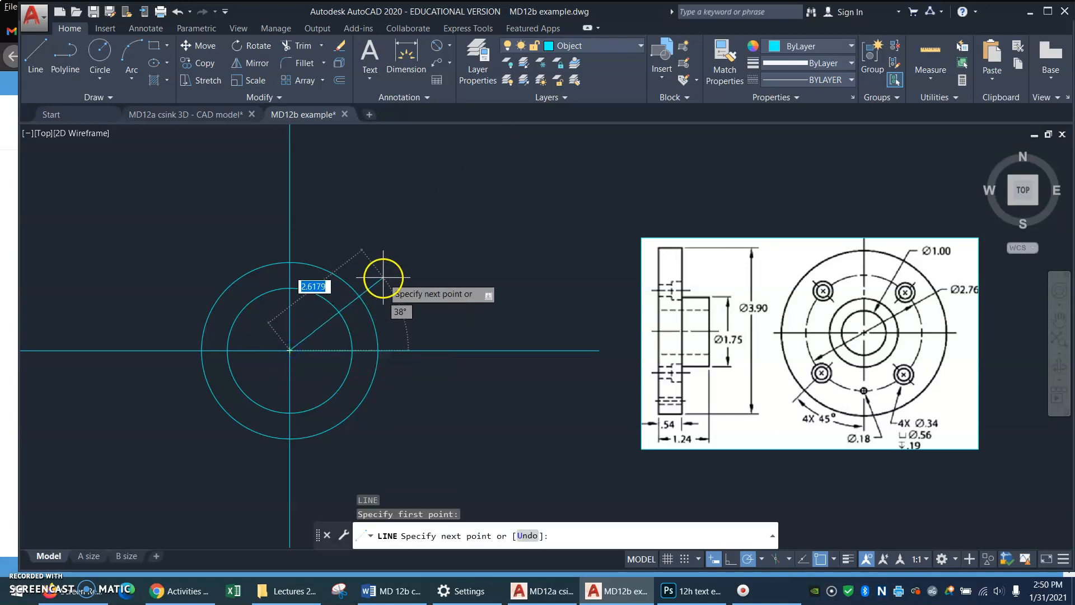
click(380, 260)
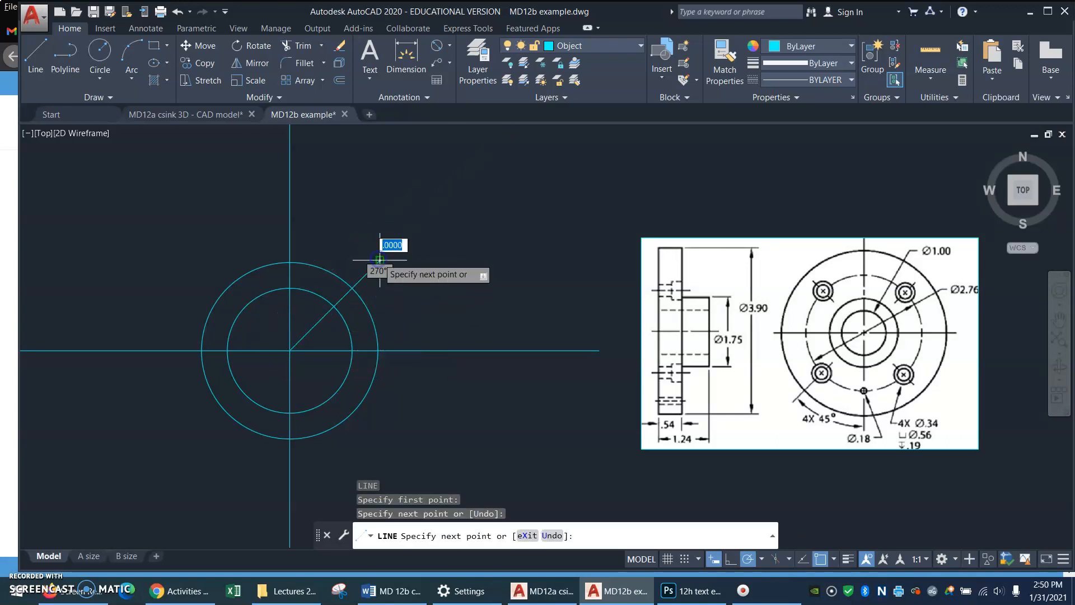
key(Return)
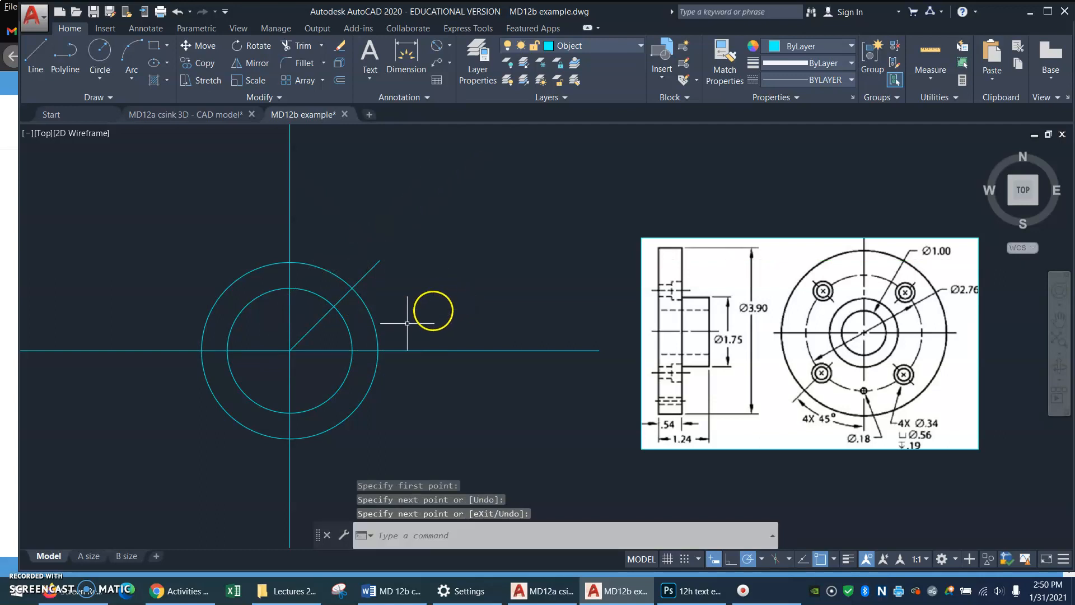
- Draw a line about 2.70 long from the circles' centre at 135°, extending past the outer circle
key(Return)
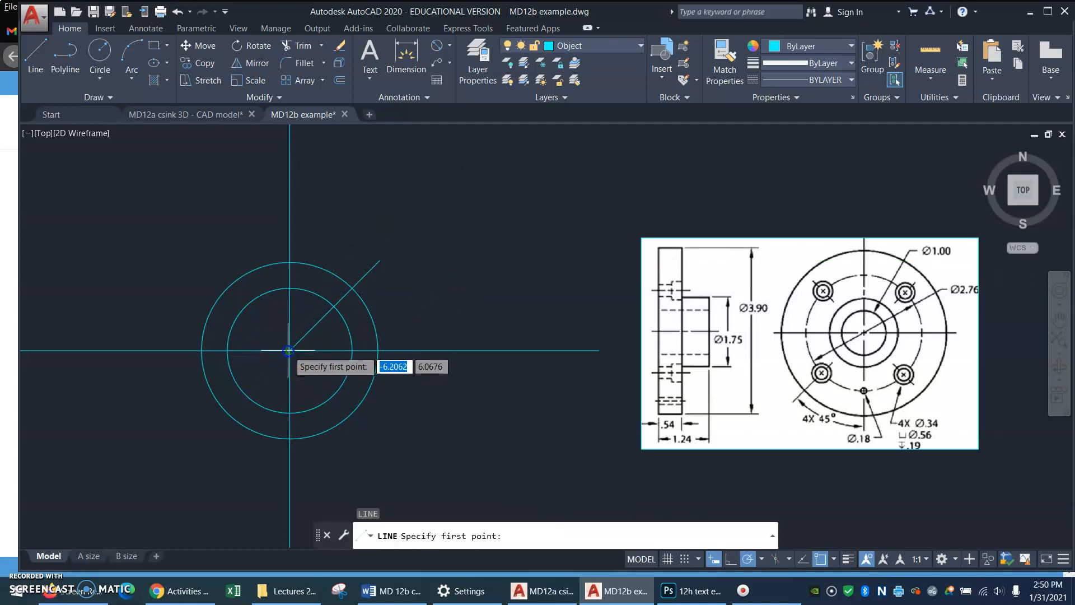
click(290, 351)
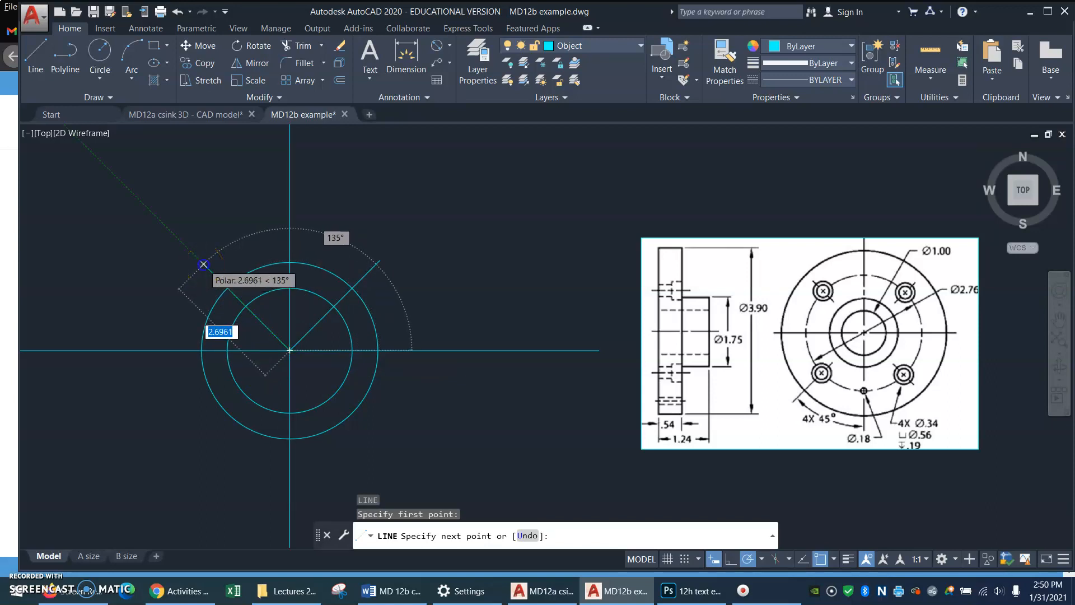
click(203, 263)
key(Return)
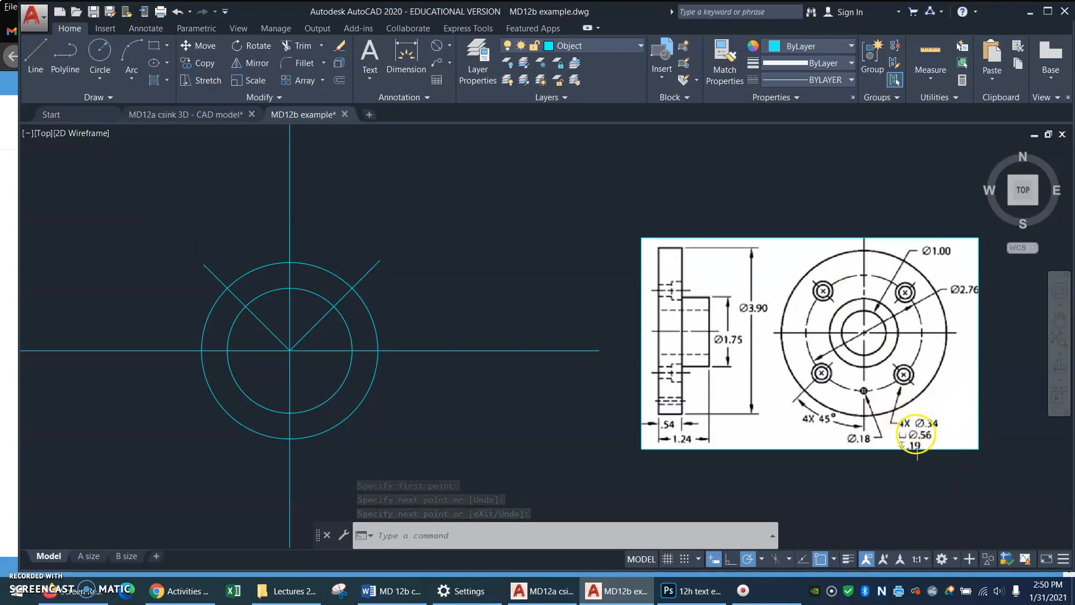
- Draw a .56 diameter circle centred where the 45° line crosses the 2.76 bolt circle
text(c)
key(Return)
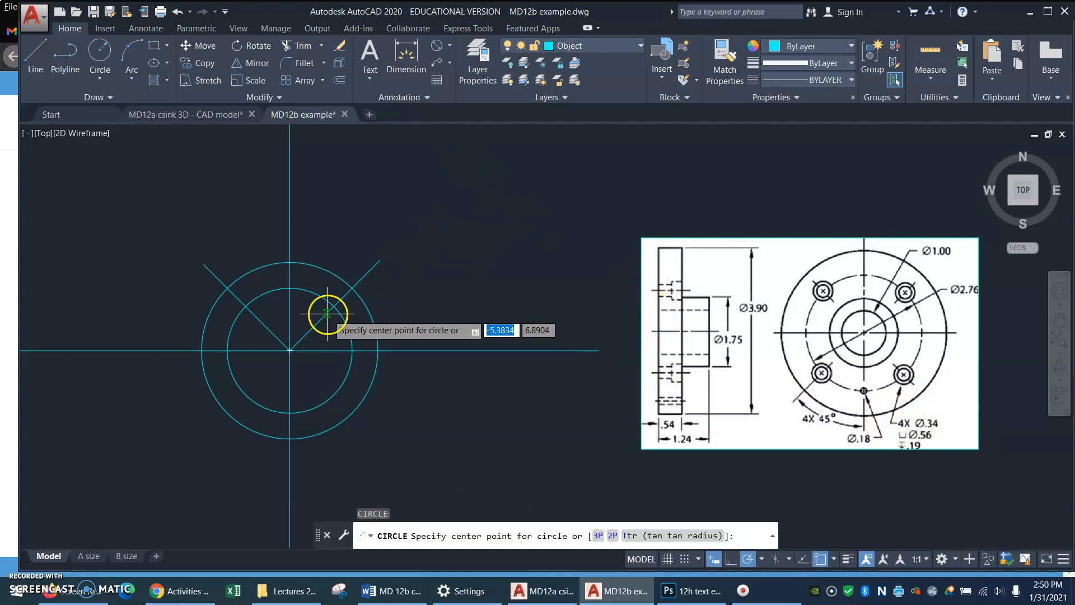
click(332, 308)
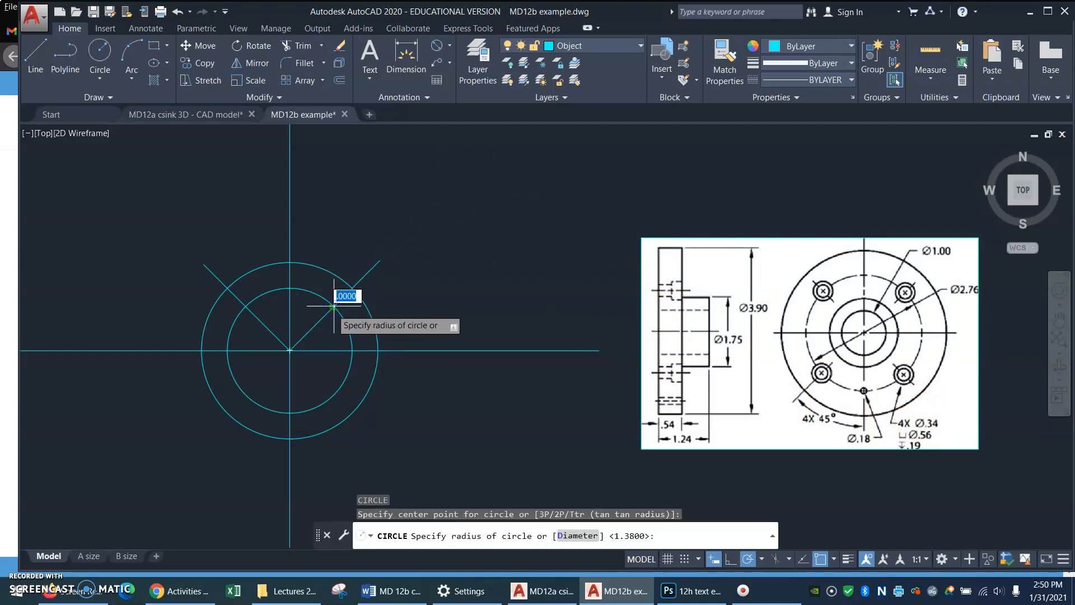
text(D)
key(Return)
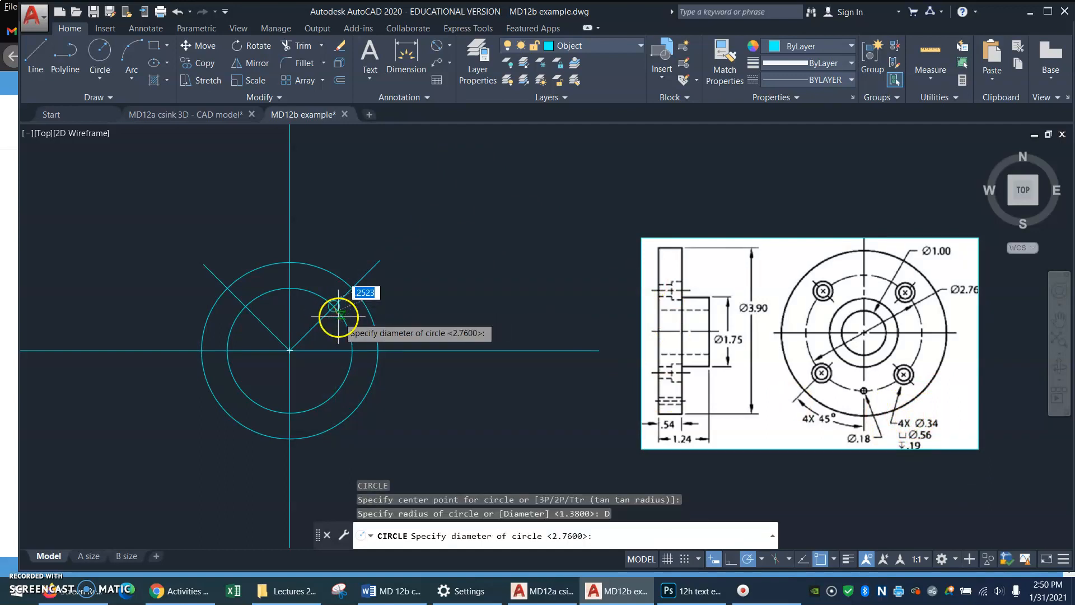
text(.5)
key(Return)
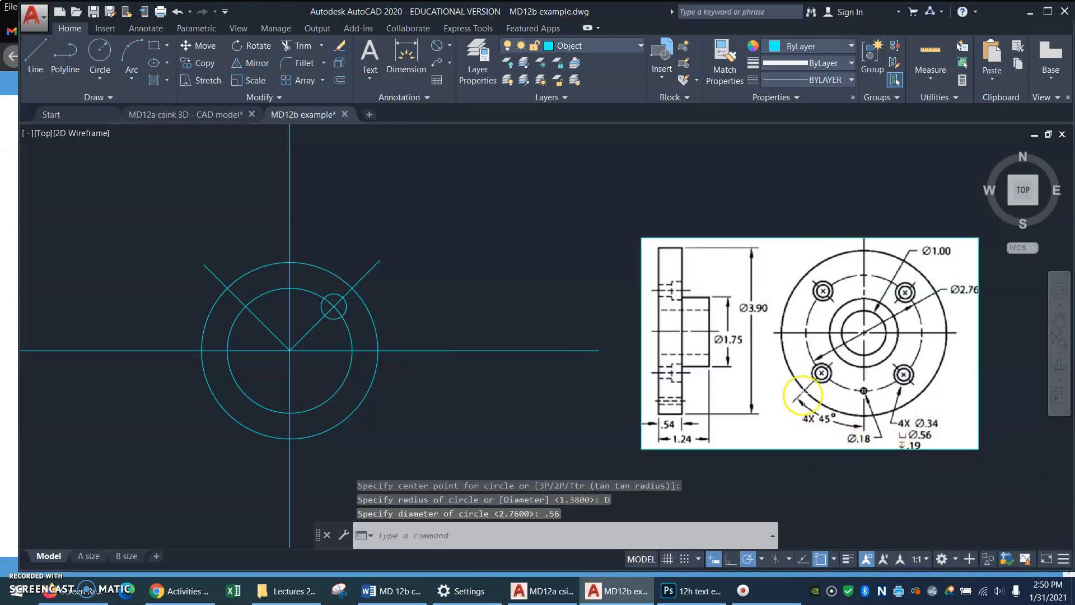
- Draw a .34 diameter circle concentric with the .56 counterbore circle
key(Return)
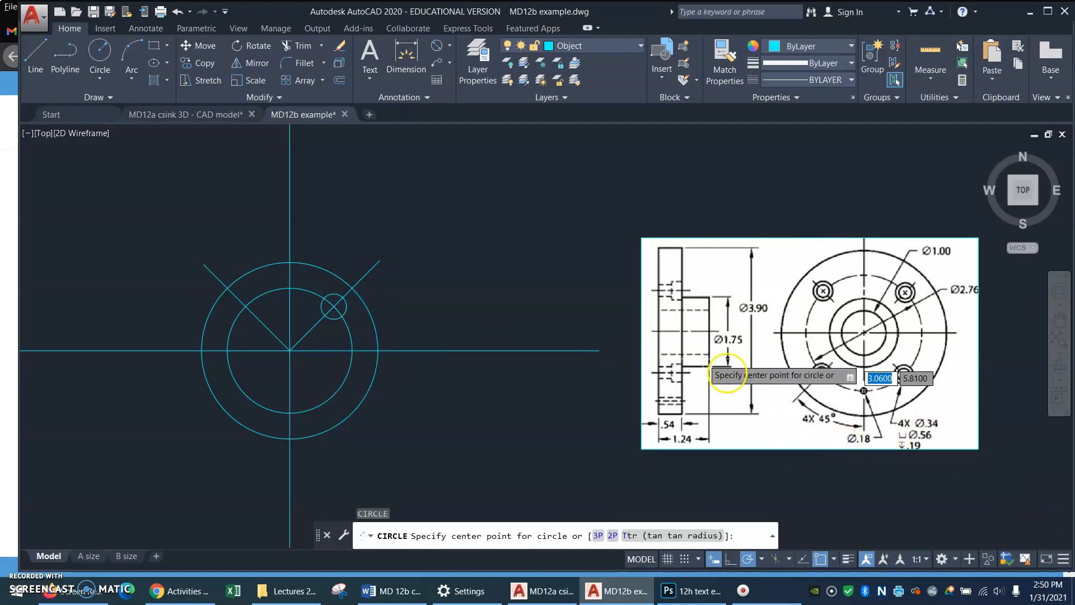
click(334, 305)
text(d)
key(Return)
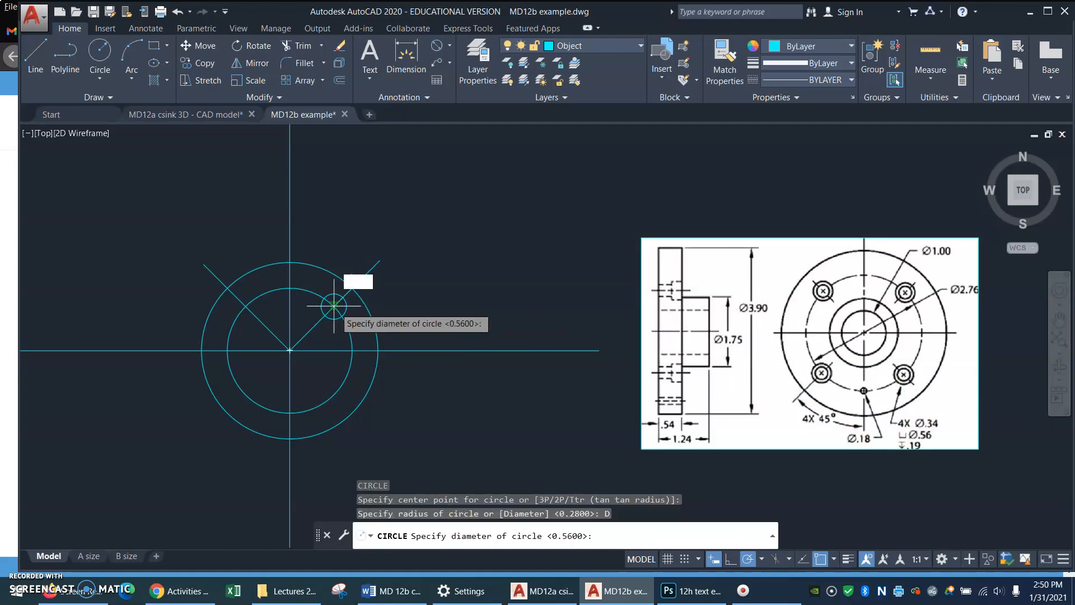
key(Return)
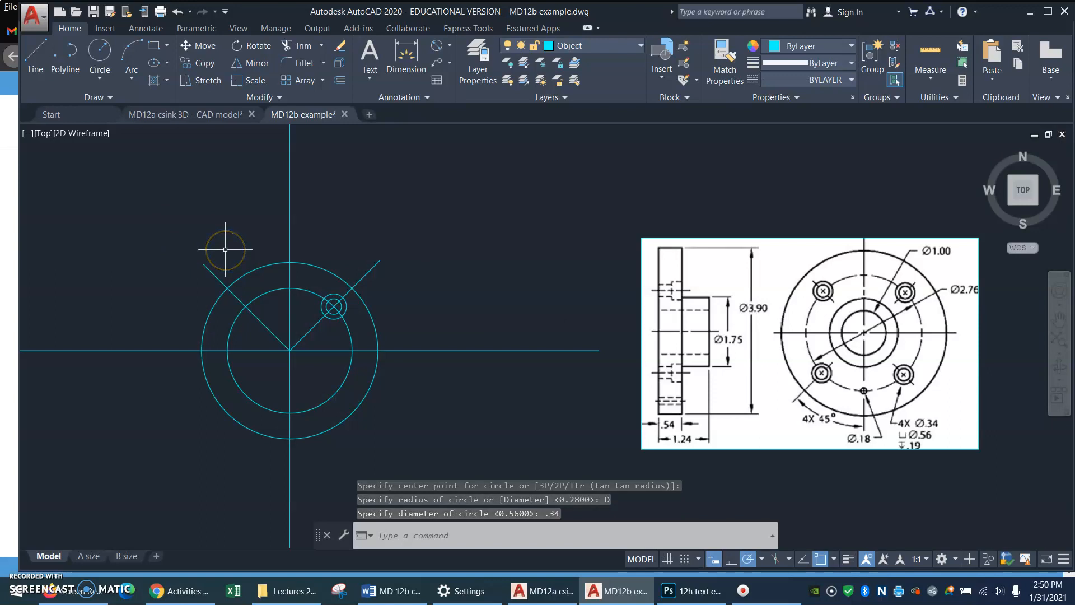
- Erase the 135° line running from the circles' centre
click(241, 304)
click(198, 269)
text(e)
key(Return)
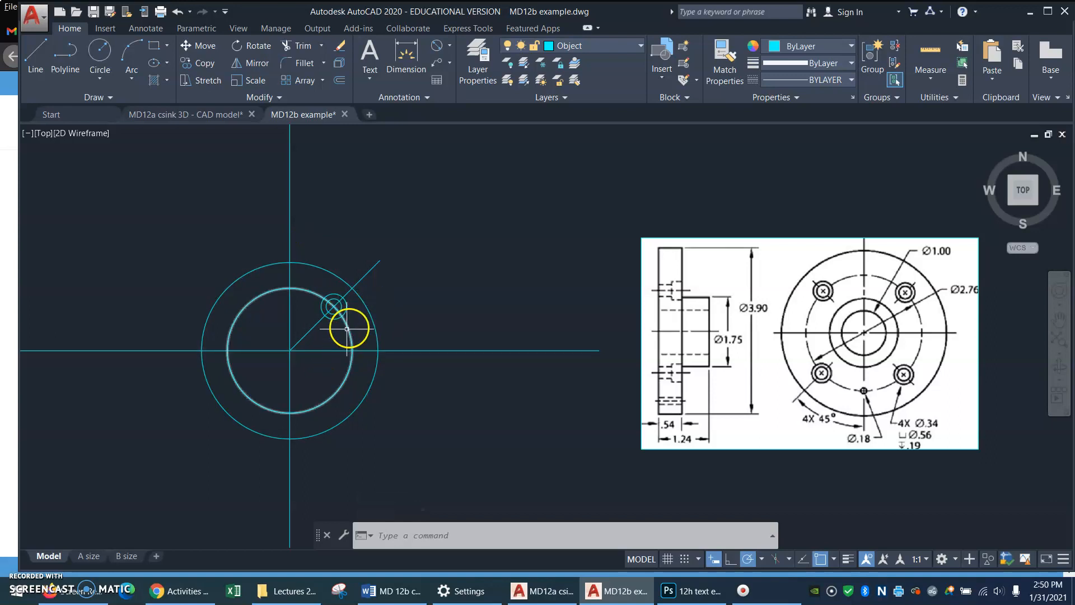
- Draw a helper circle of about 0.41 radius concentric with the counterbored hole, larger than the .56 circle
text(z)
key(Return)
click(180, 444)
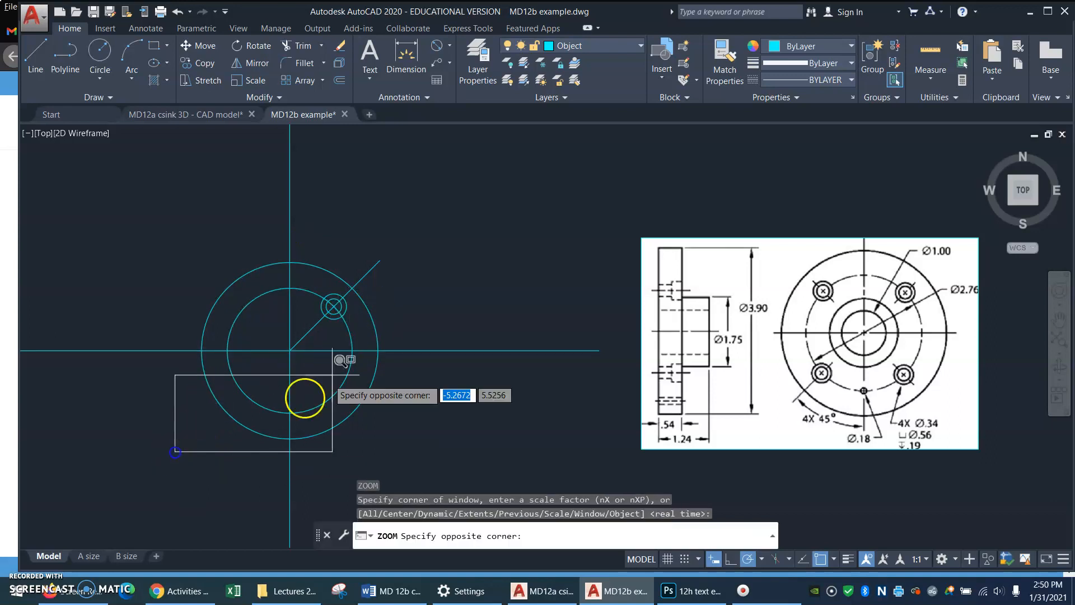
click(468, 242)
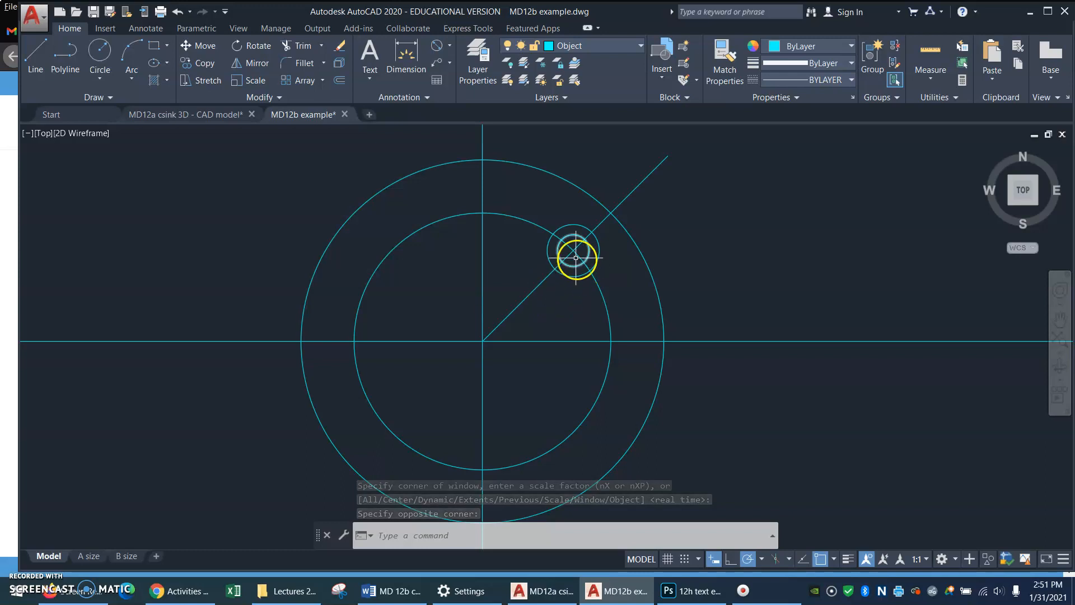
text(c)
key(Return)
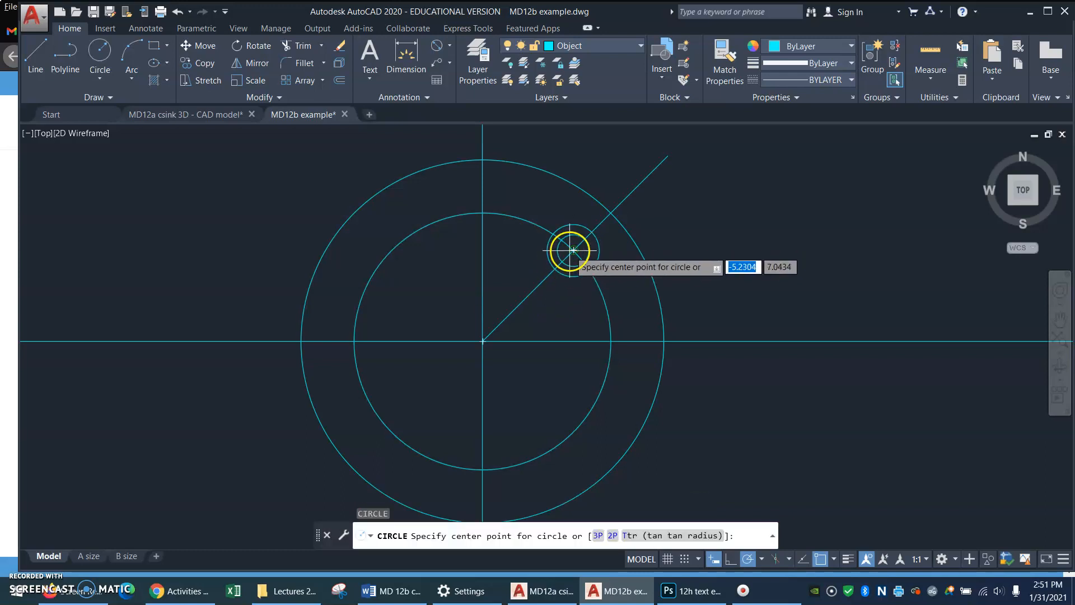
click(572, 251)
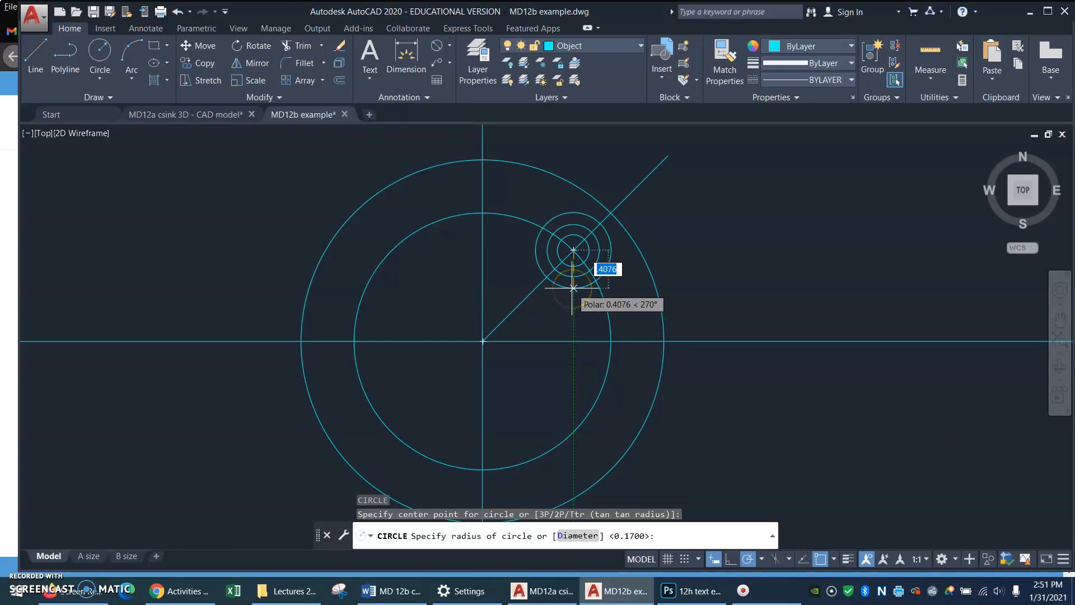
click(572, 288)
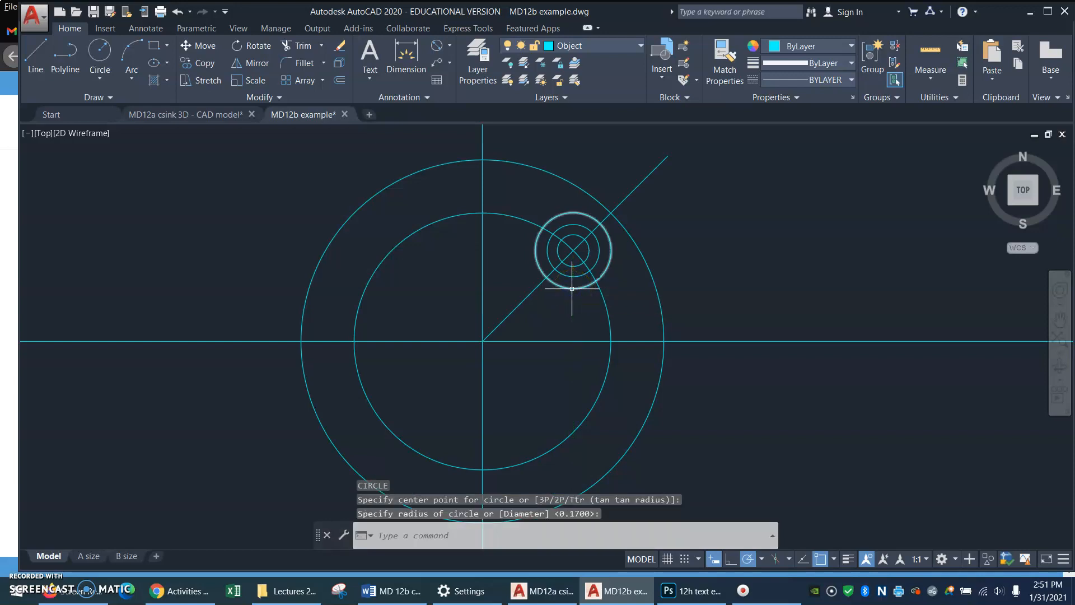
- Assign the 45° line through the counterbored hole to the Center layer
click(532, 292)
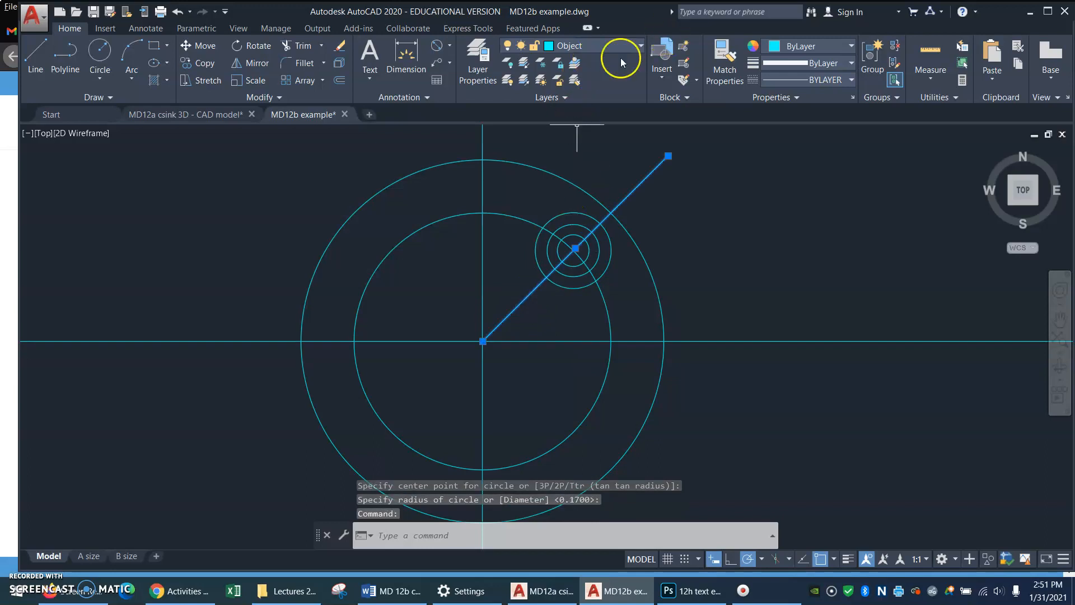
click(640, 45)
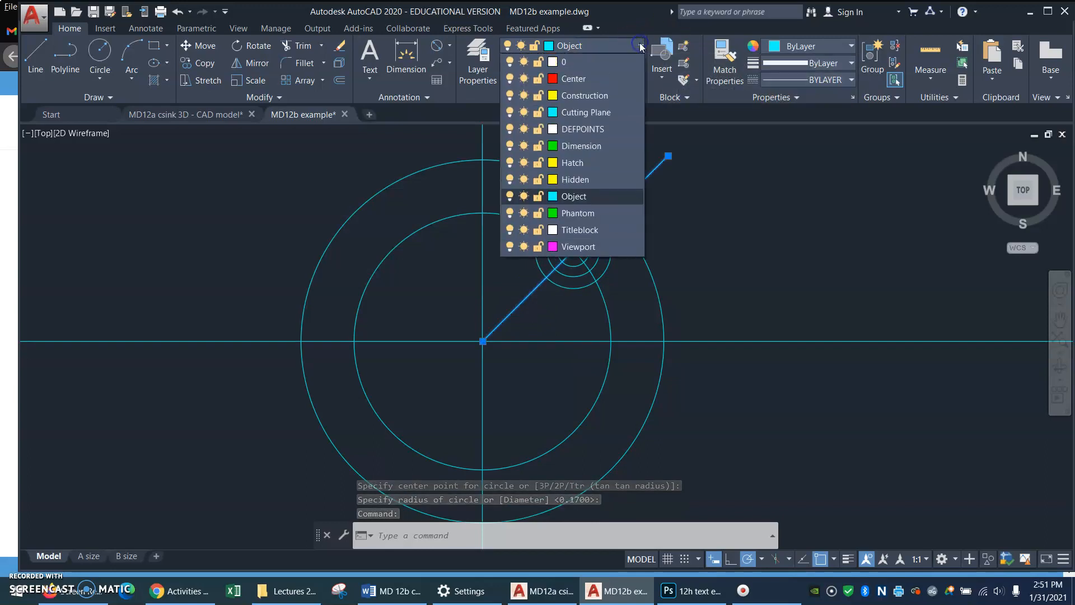
click(591, 78)
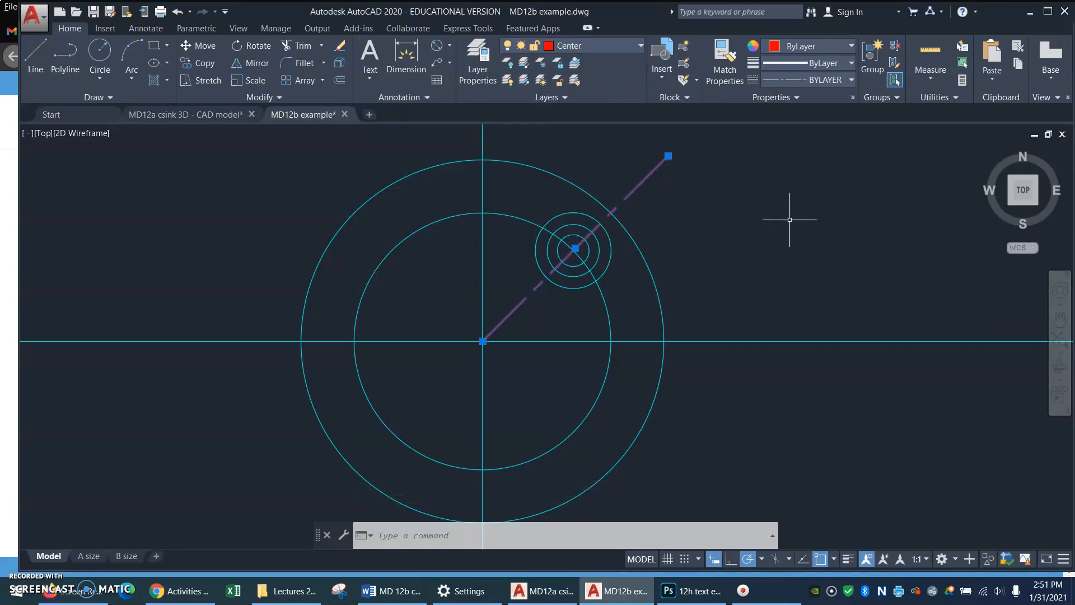
key(Escape)
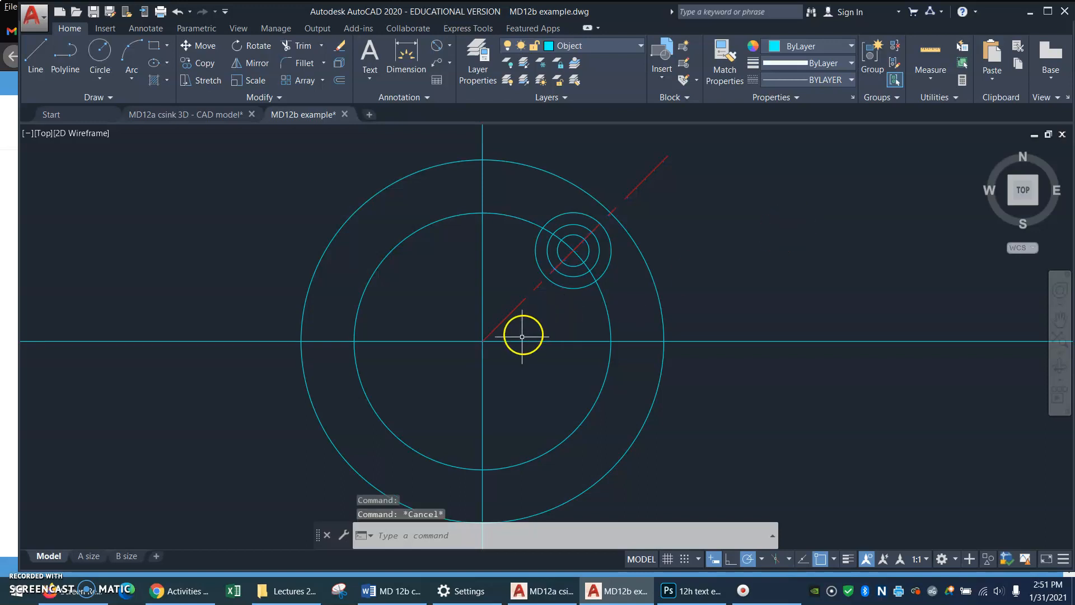
- Trim both ends of the 45° centre line outside the helper circle, using that circle as the cutting edge
text(T)
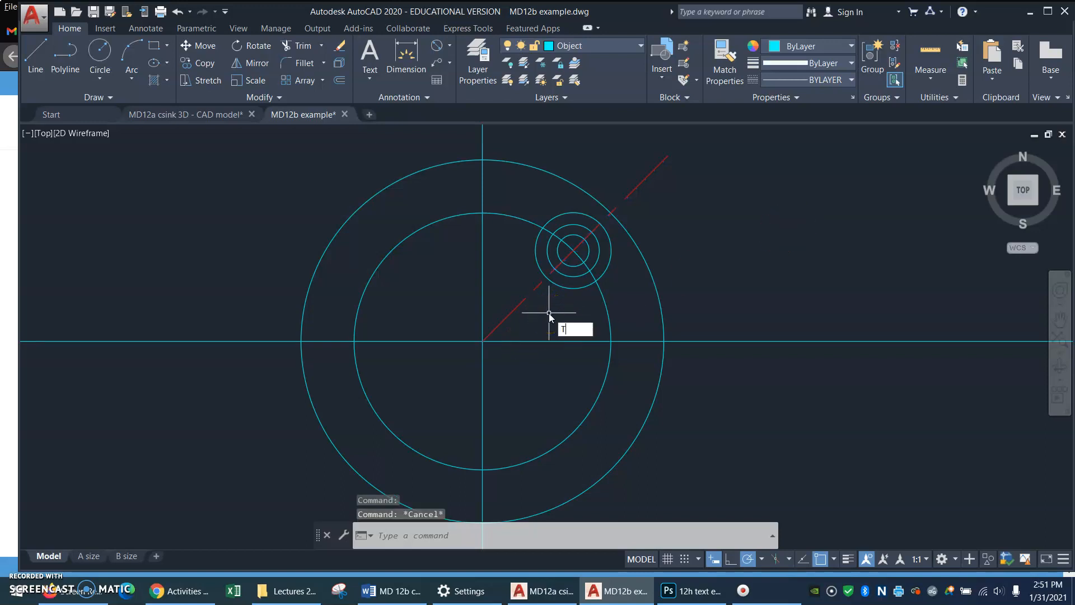
text(R)
key(Return)
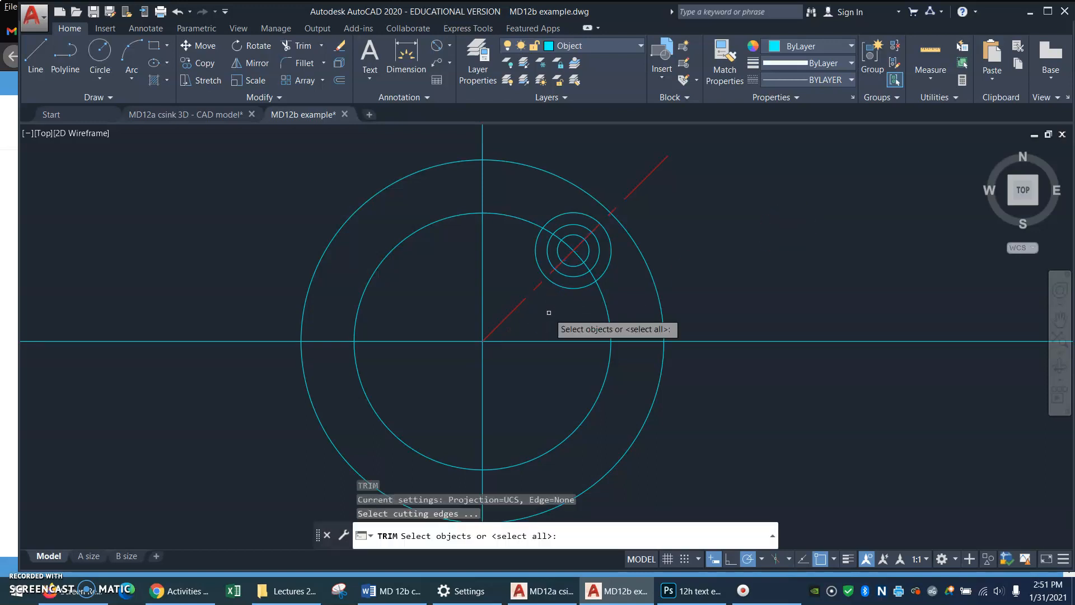
click(561, 285)
right_click(550, 307)
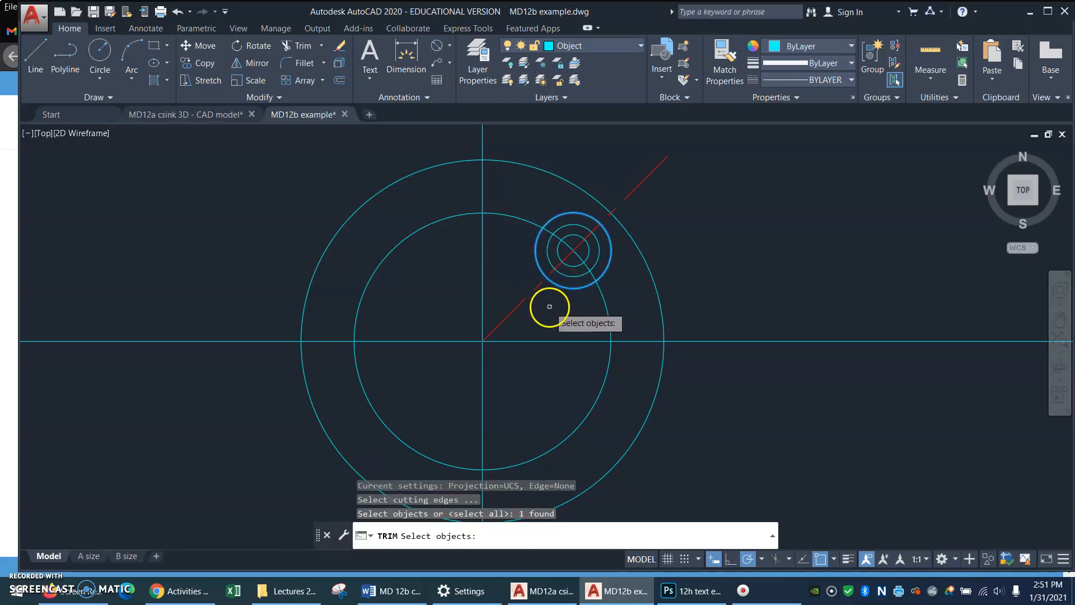
click(511, 313)
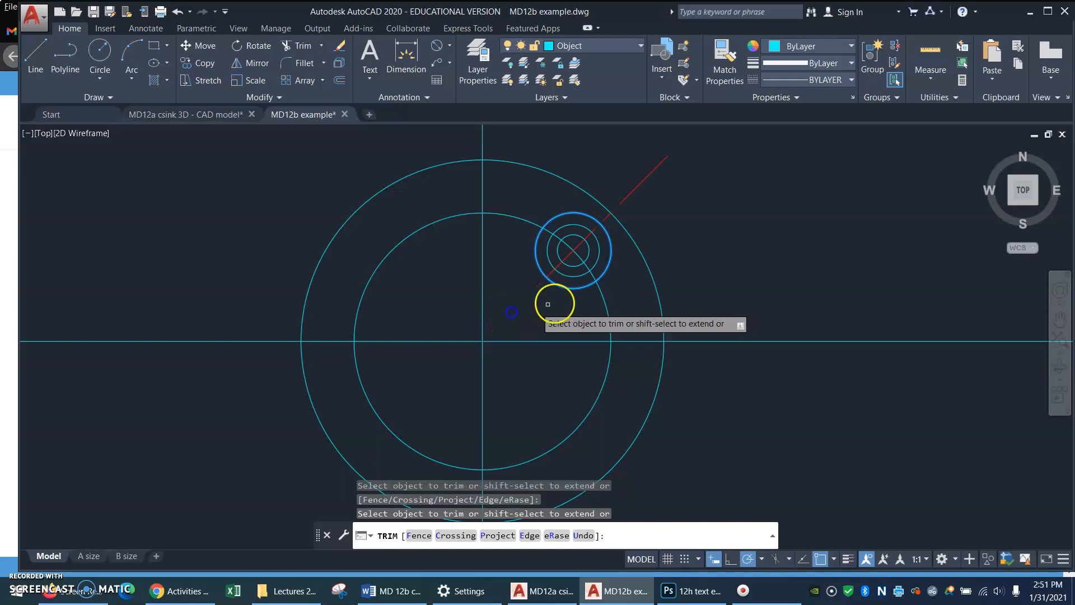
click(643, 179)
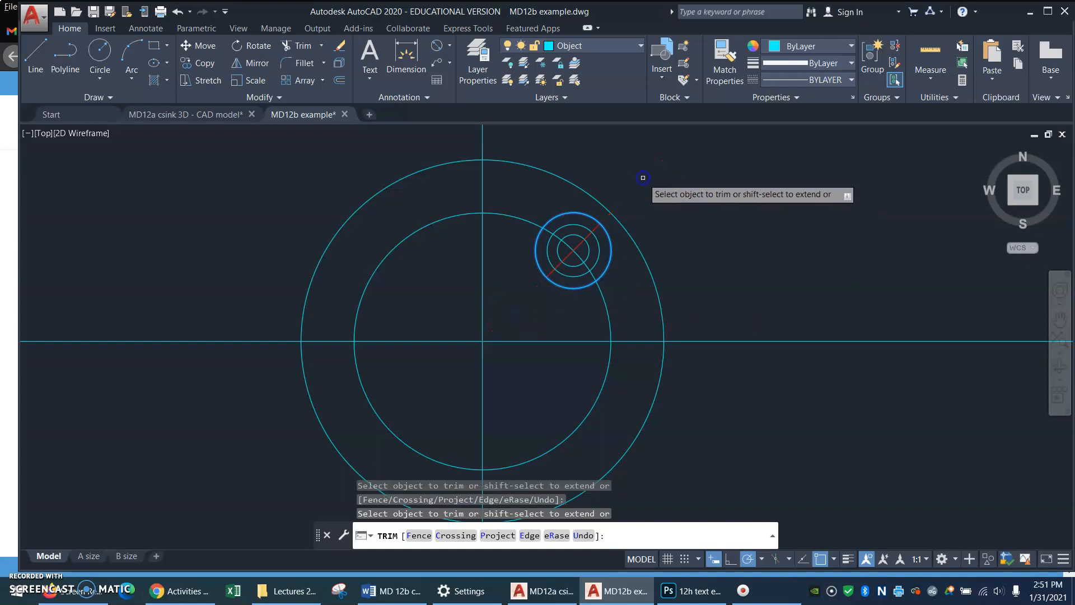
right_click(642, 177)
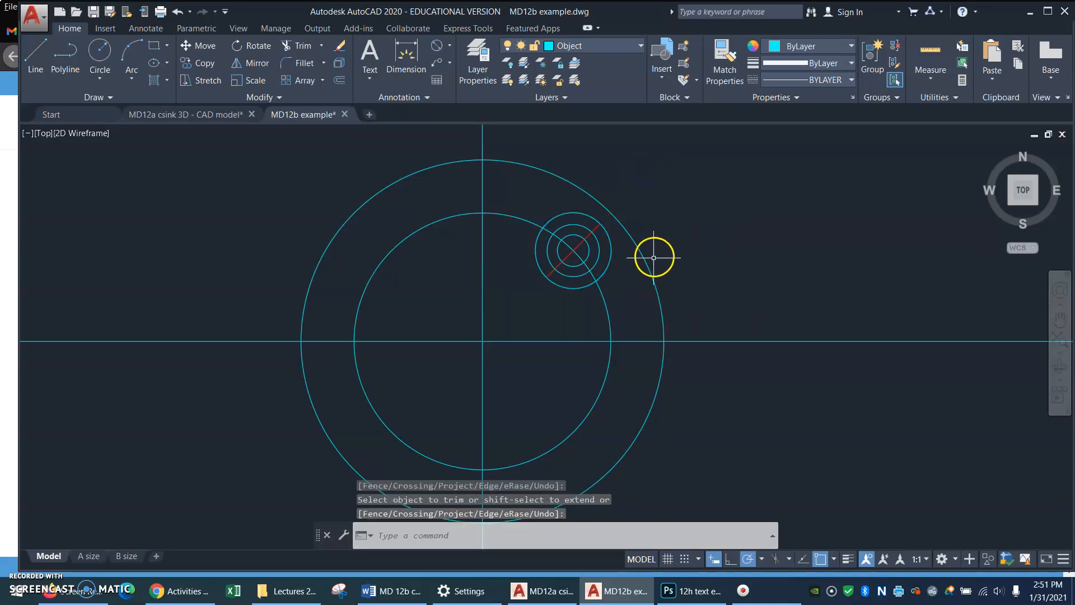
- Erase the helper circle around the counterbored hole
text(E)
key(Return)
click(609, 257)
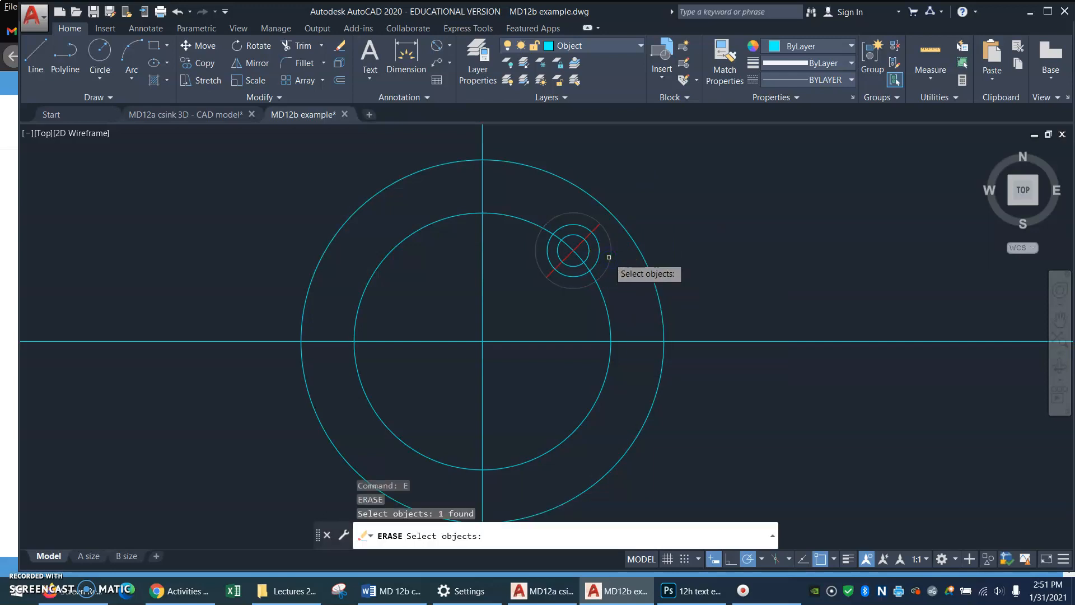
key(Return)
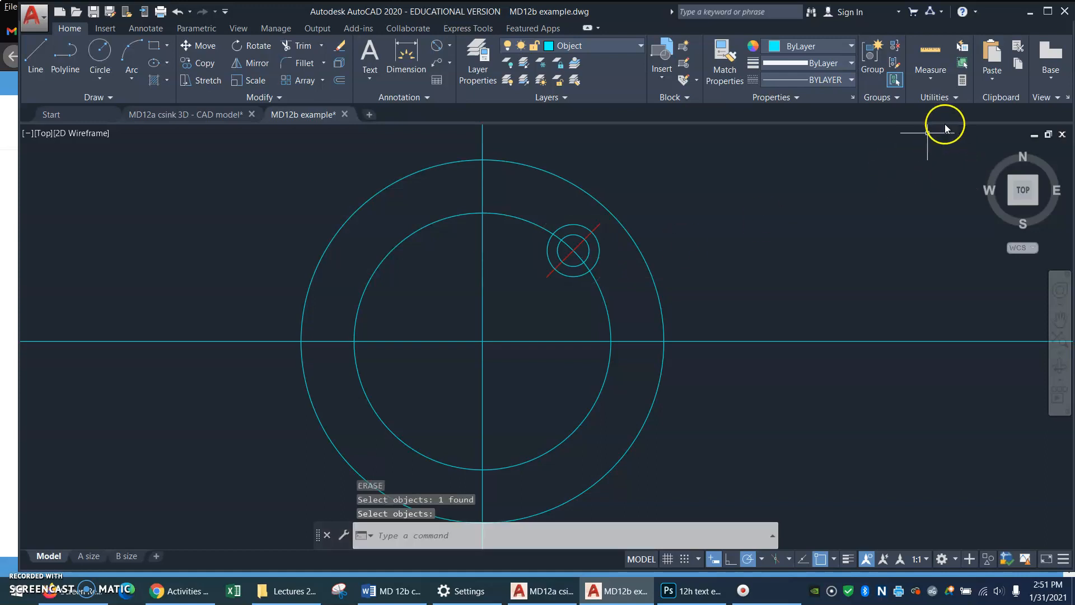
- Assign the 2.76 diameter bolt circle to the Center layer
click(511, 216)
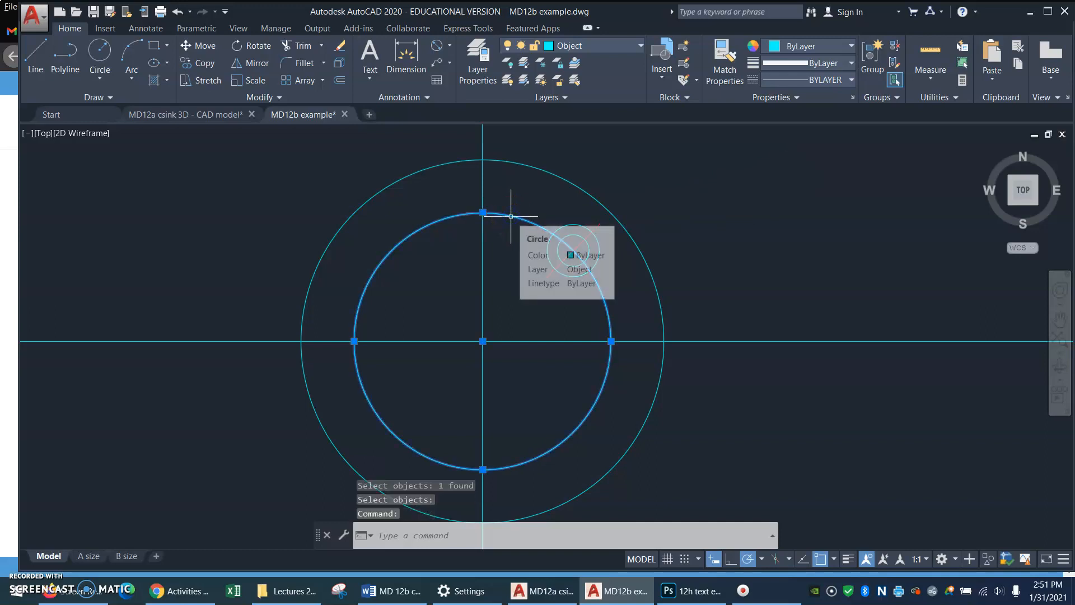
click(640, 46)
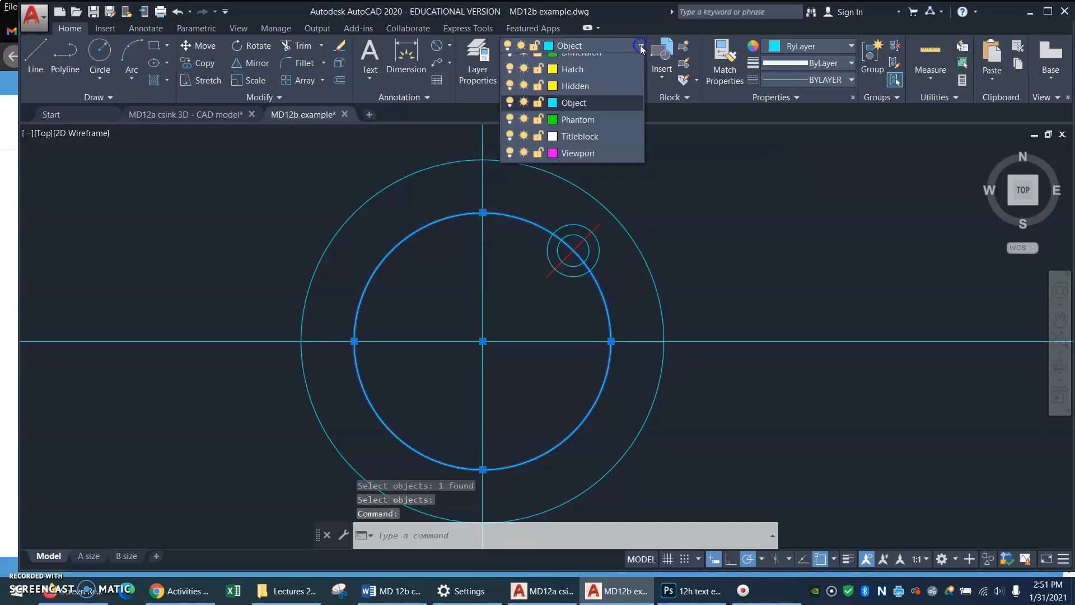
click(588, 79)
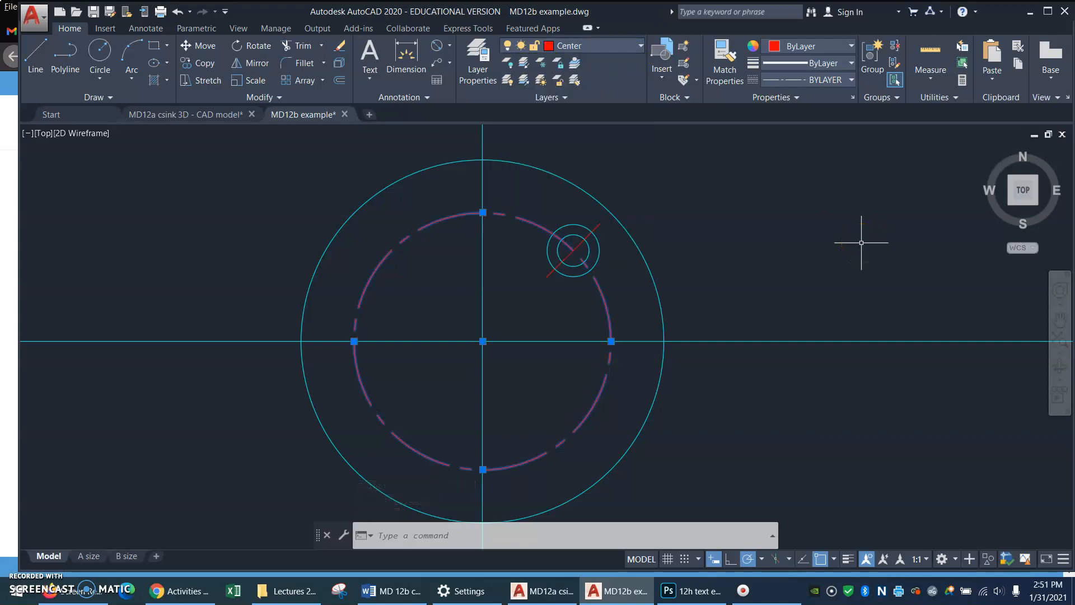
key(Escape)
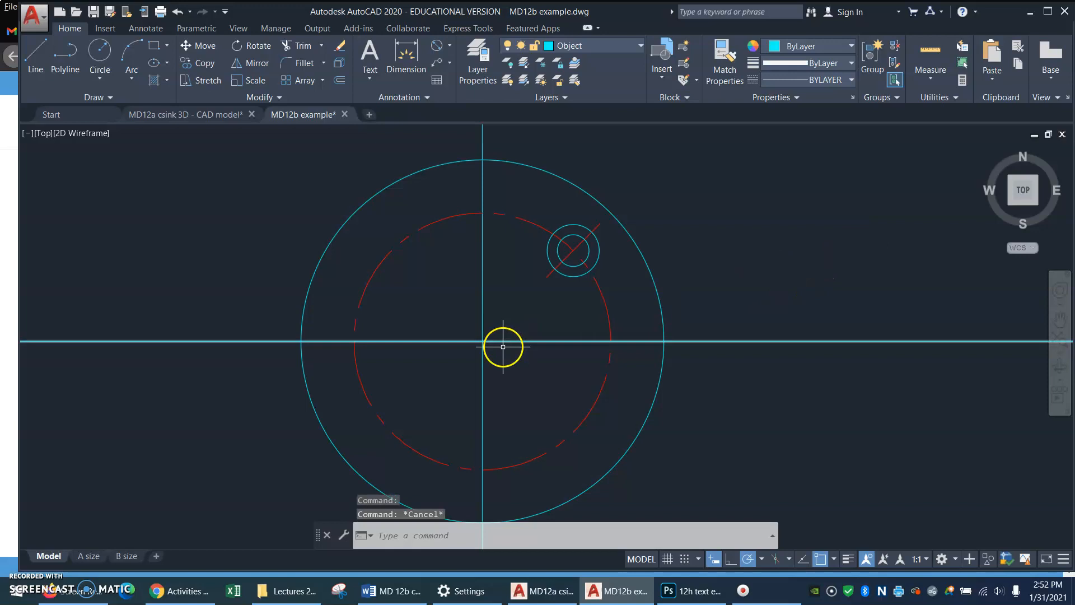
- Assign the flange's long horizontal and vertical lines through the centre to the Center layer
text(z)
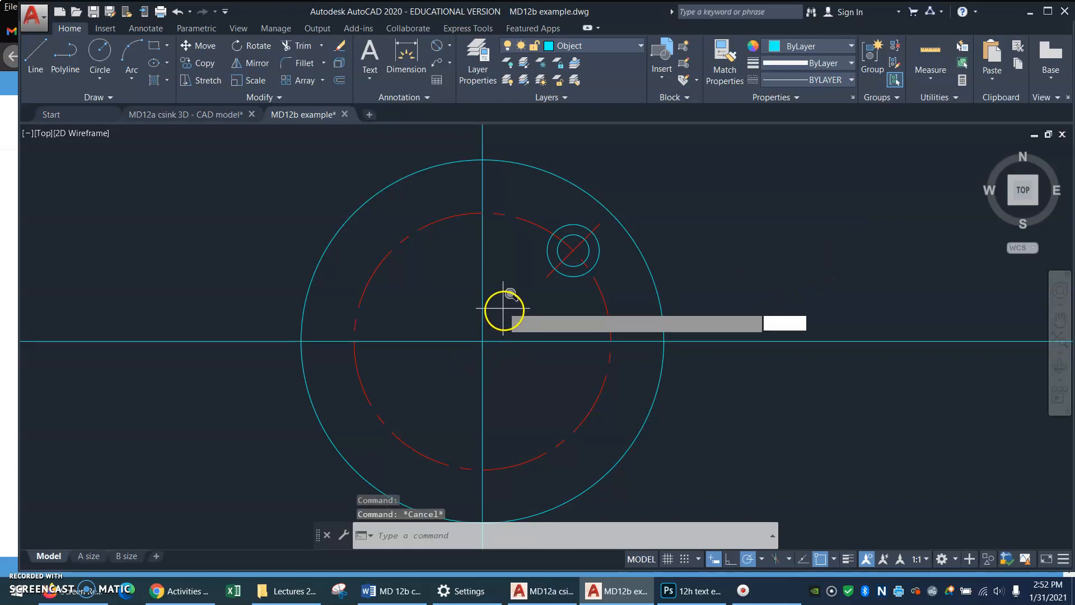
key(Return)
key(Return)
drag(499, 278, 507, 330)
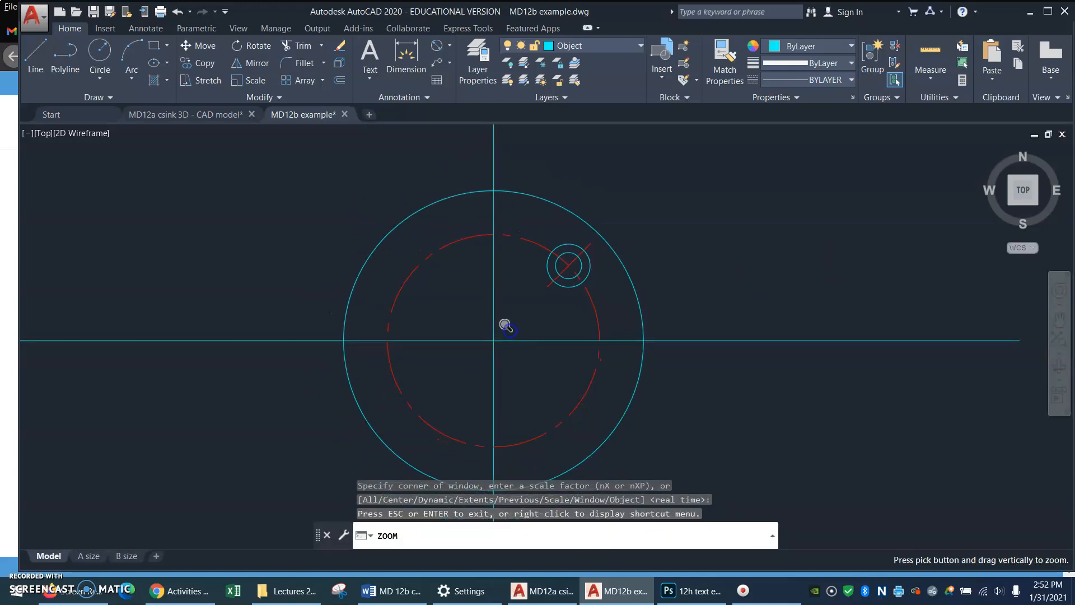
right_click(511, 319)
click(546, 348)
drag(523, 296, 538, 268)
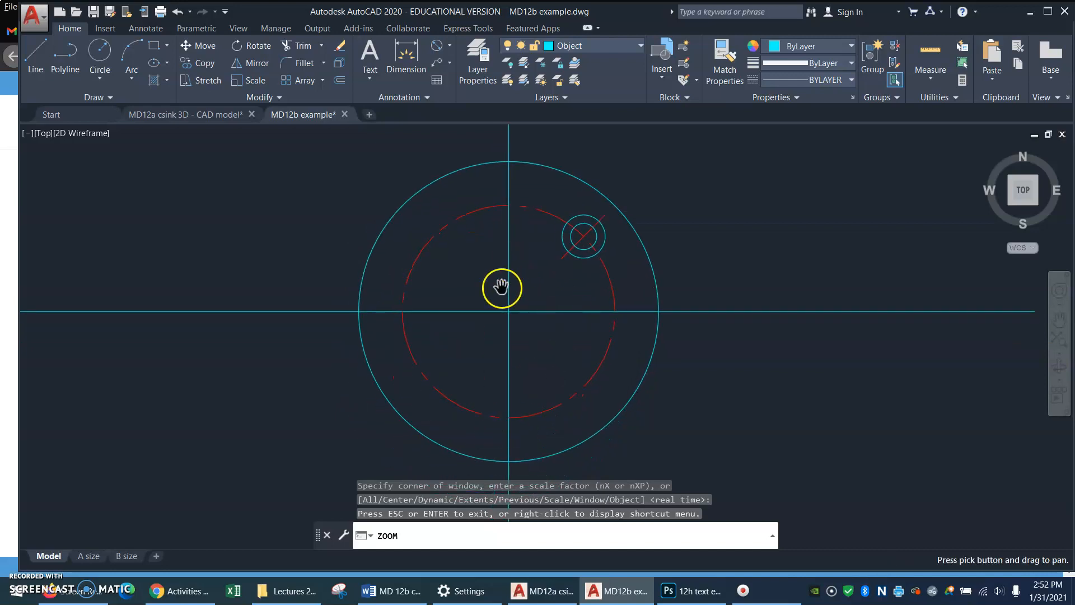
key(Escape)
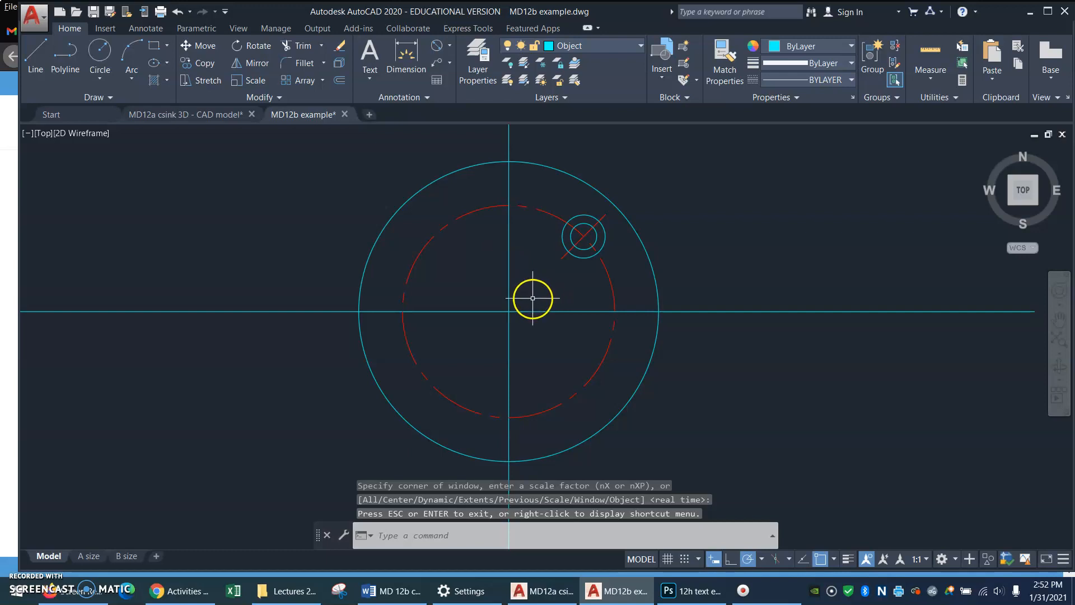
click(529, 297)
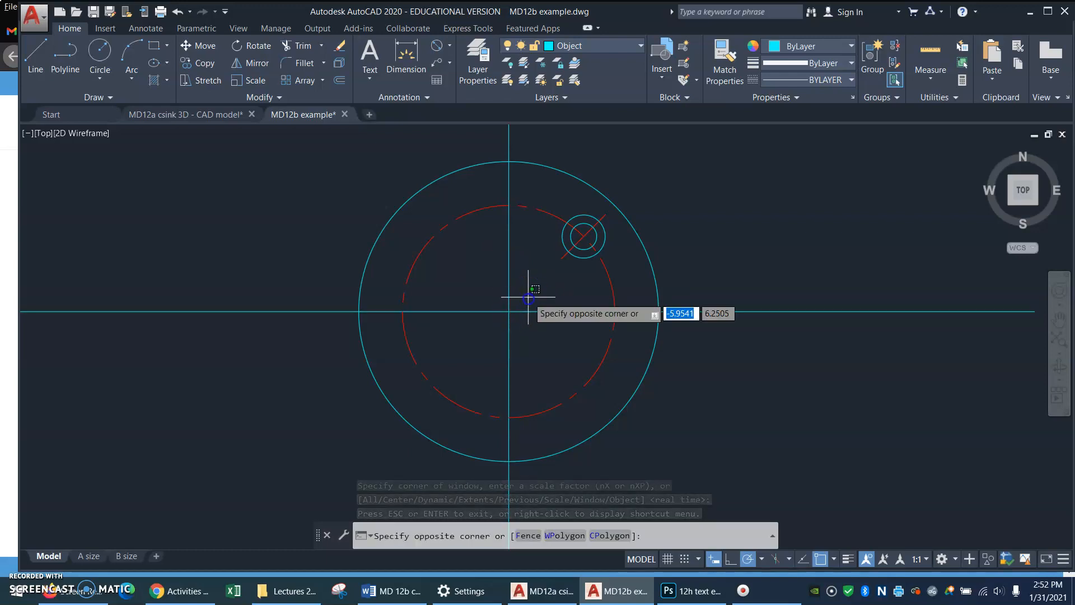
click(480, 335)
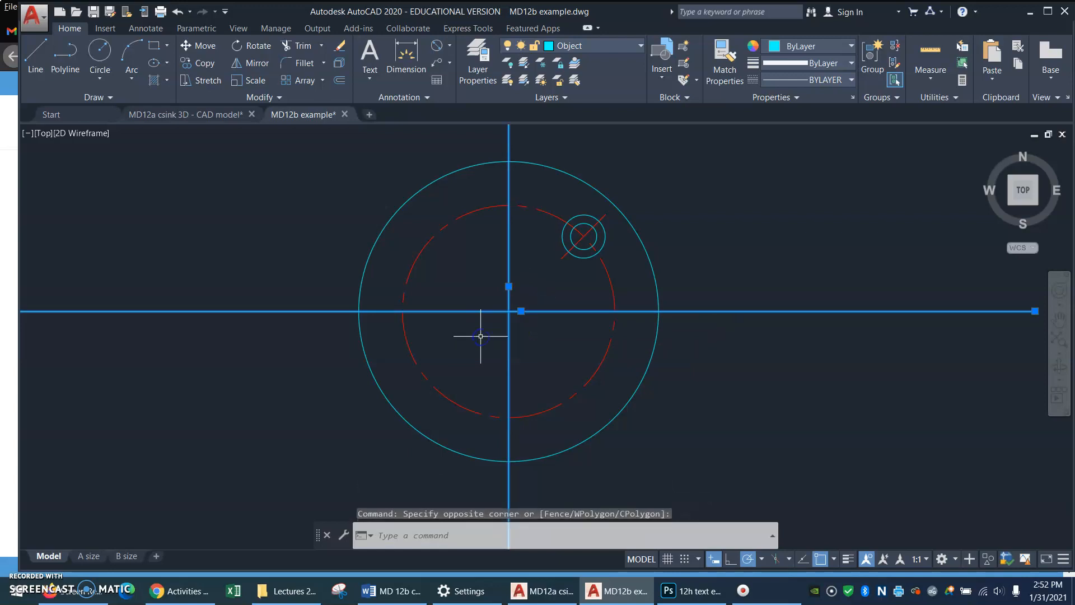
click(640, 45)
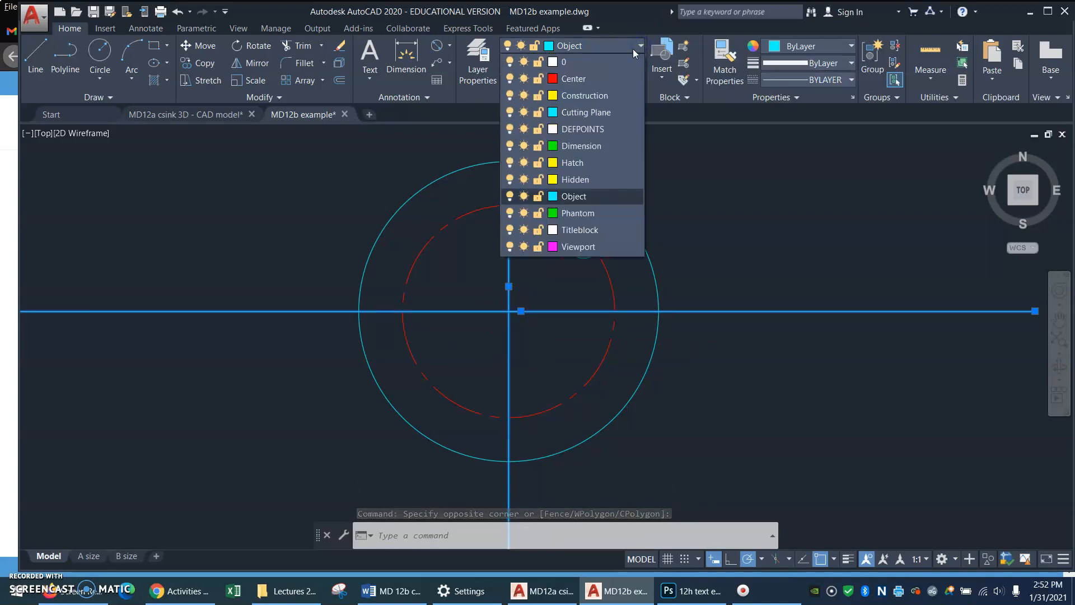
click(592, 79)
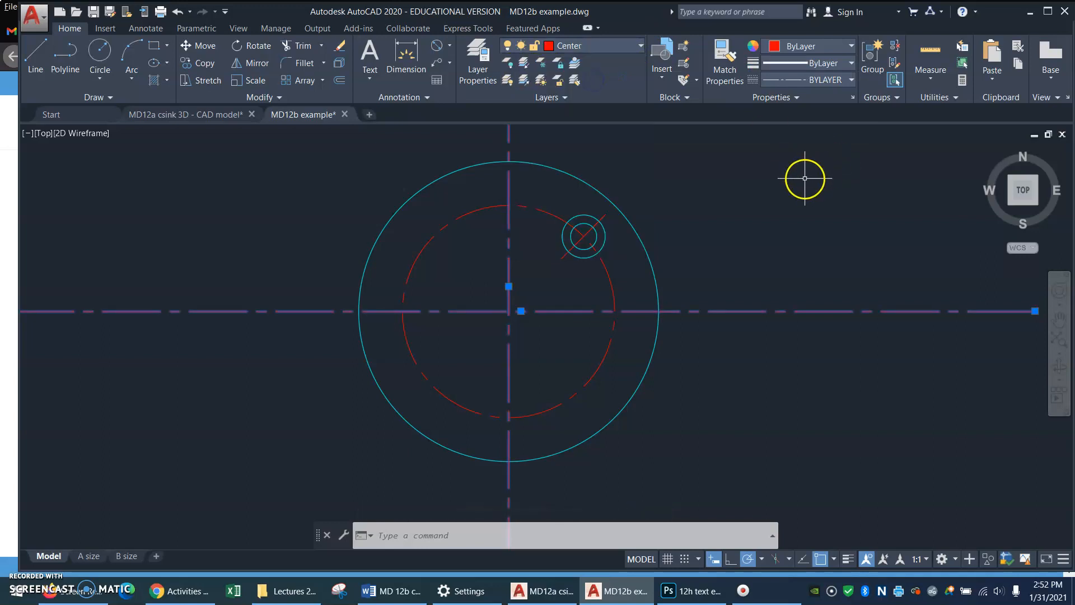
key(Escape)
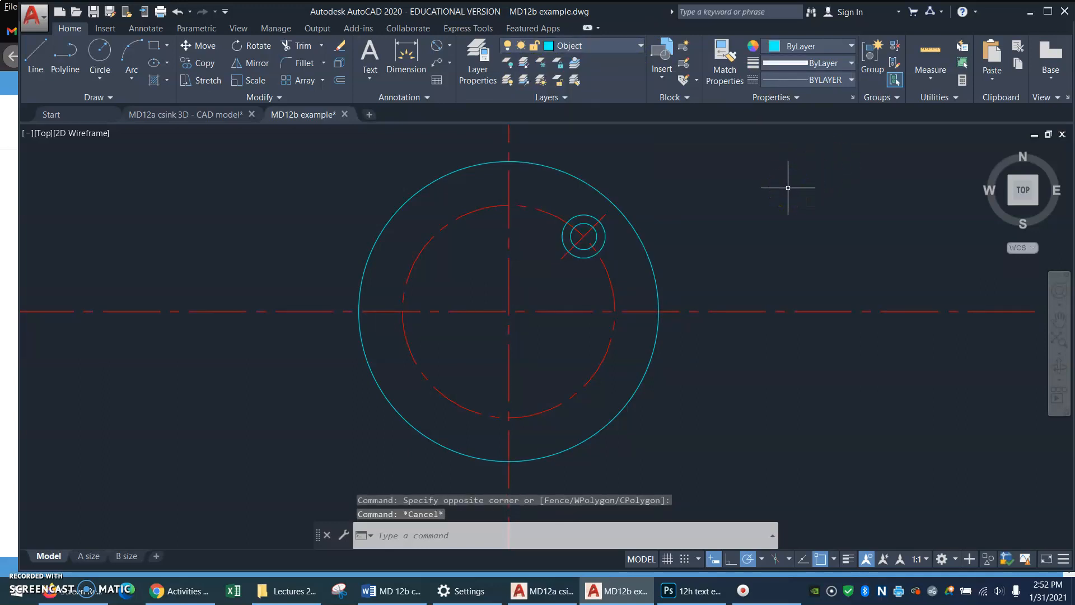
- Draw a helper circle from the flange's centre, slightly larger than the outer circle
text(c)
key(Return)
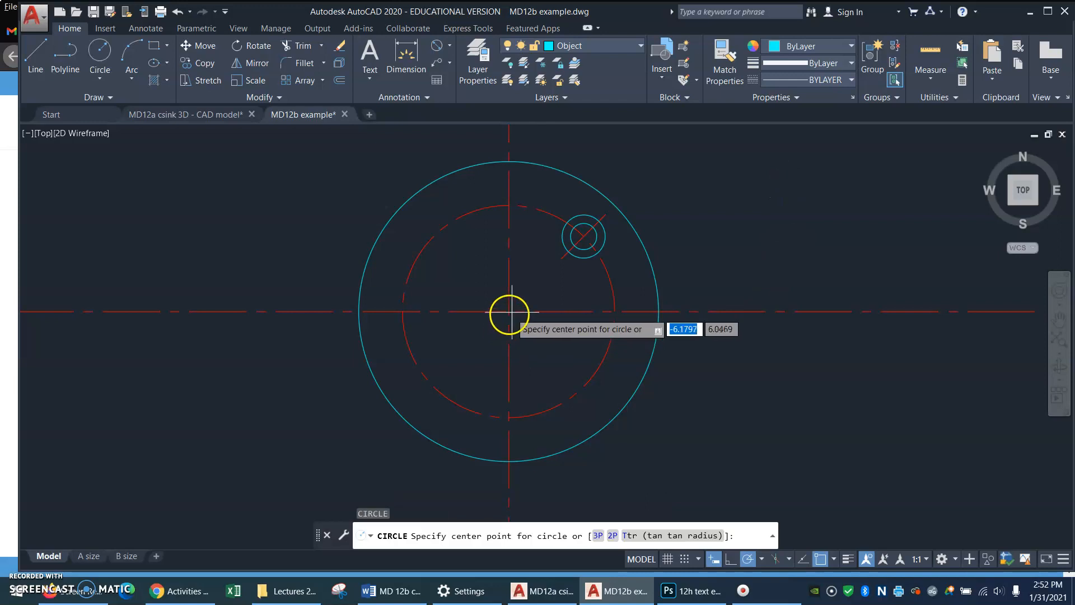
click(508, 311)
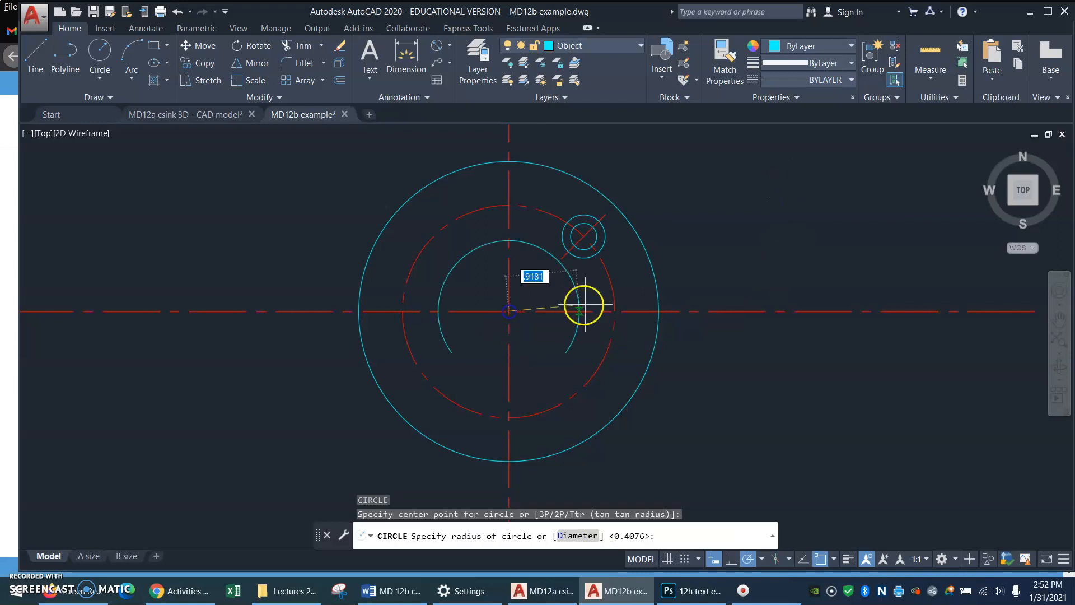
click(689, 300)
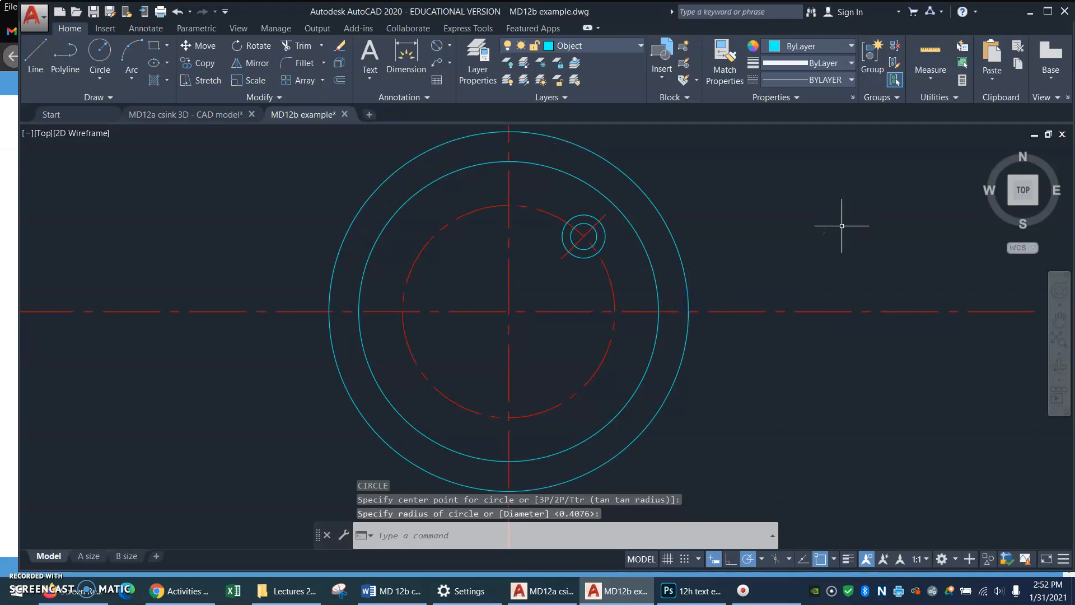
- Trim all four ends of the horizontal and vertical centre lines outside the helper circle, using that circle as the cutting edge
text(z)
key(Return)
key(Return)
drag(763, 201, 784, 292)
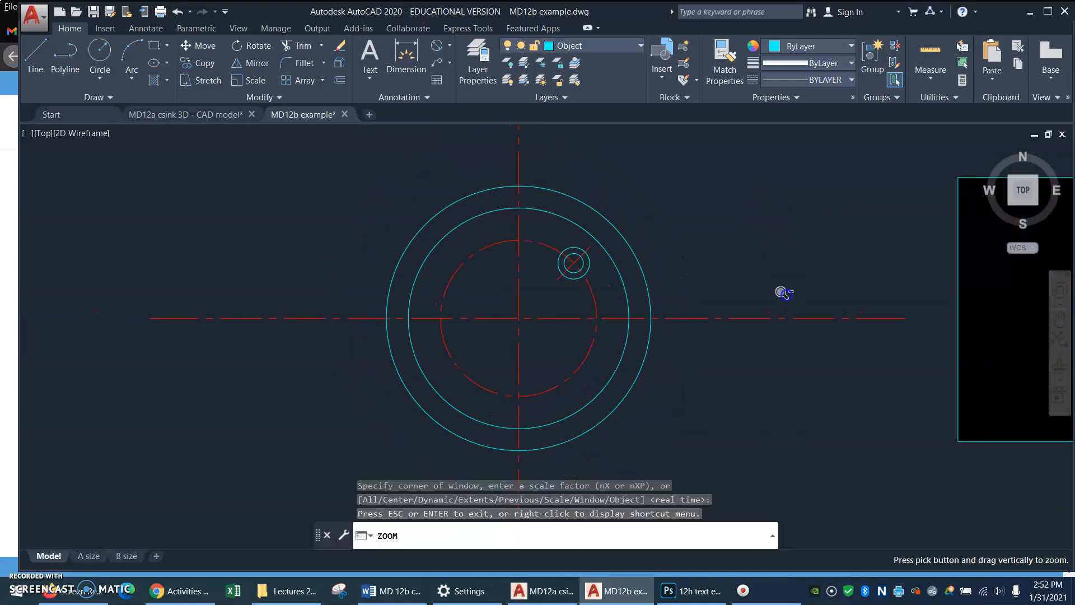
key(Escape)
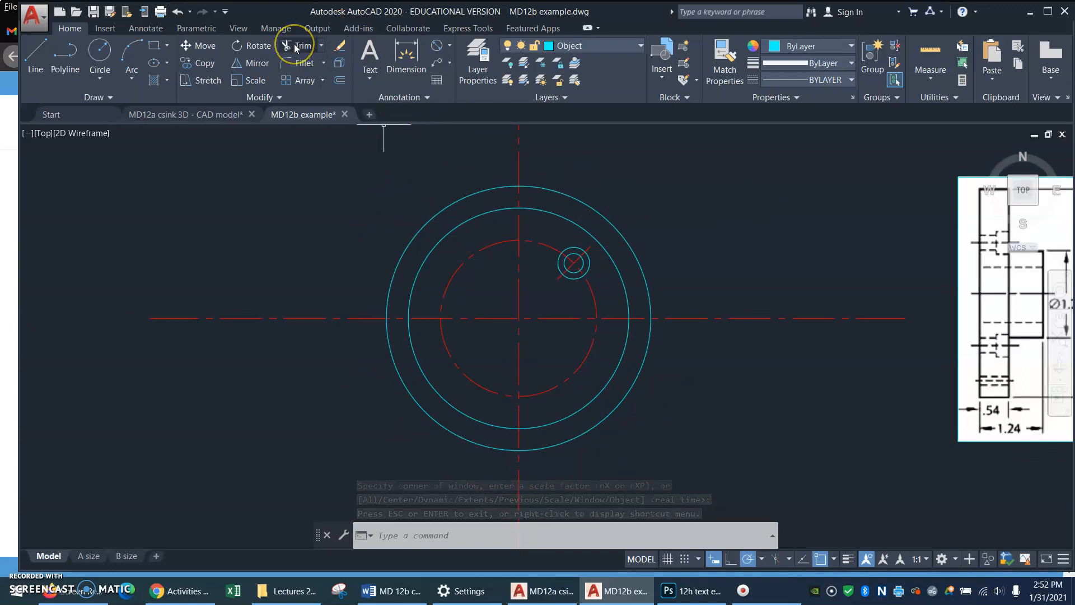
text(T)
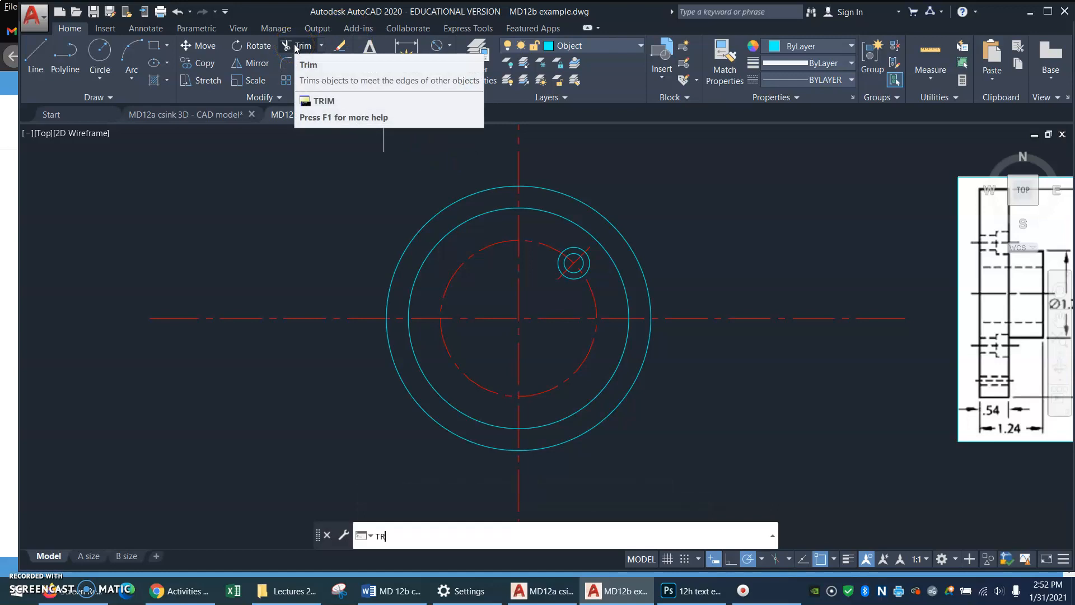
text(R)
key(Return)
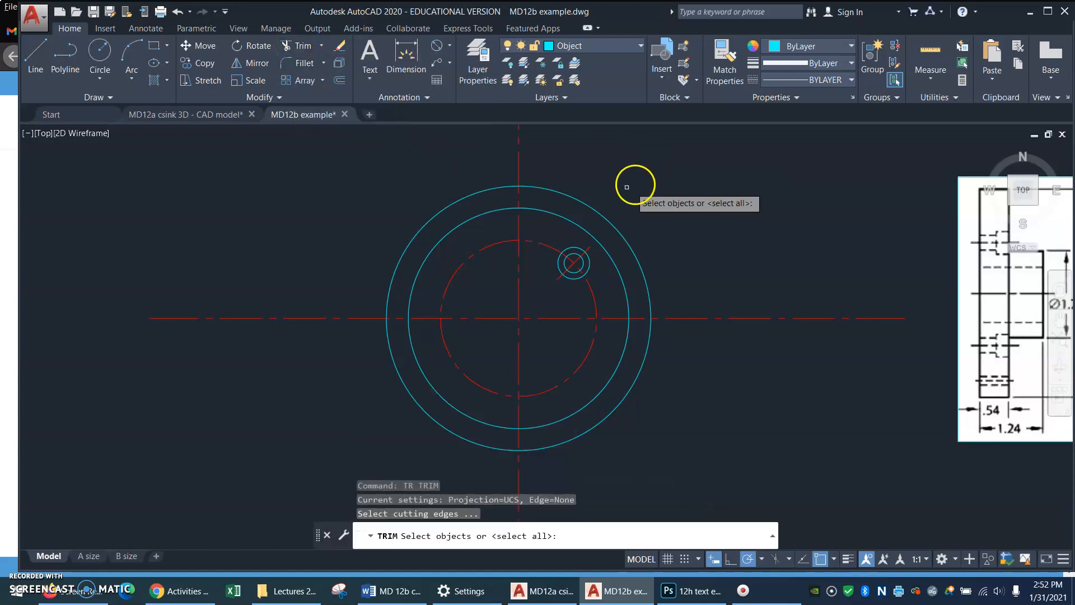
click(575, 197)
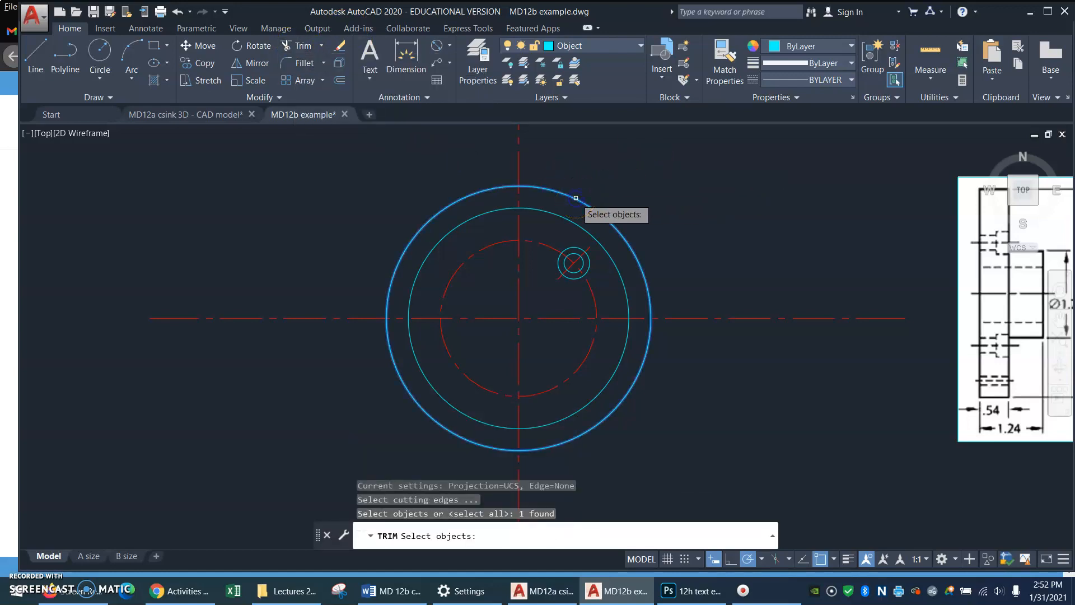
right_click(577, 200)
click(693, 317)
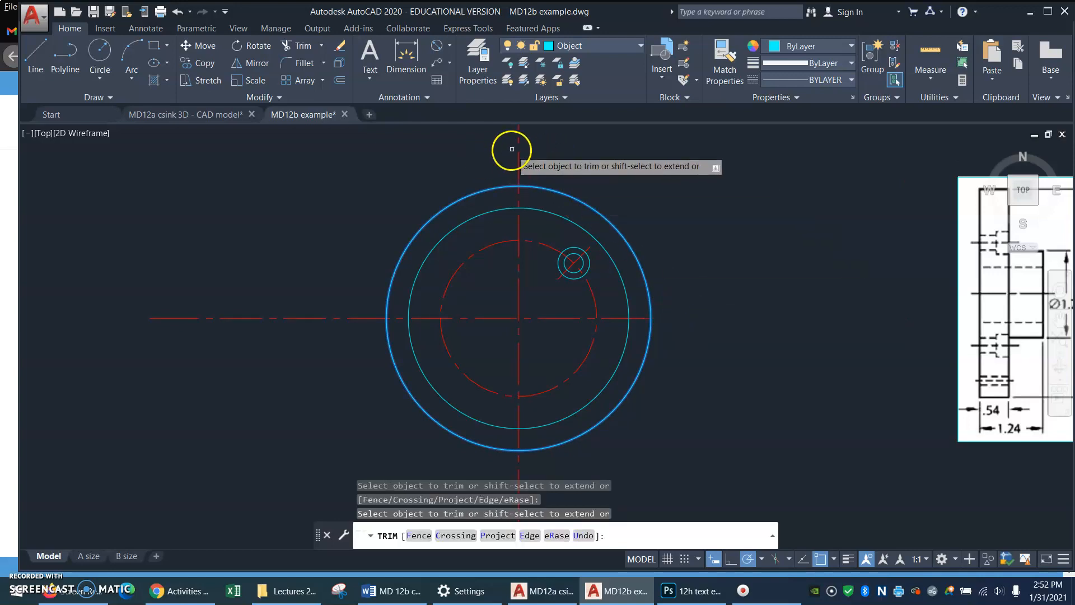
click(518, 145)
click(322, 315)
click(319, 320)
click(520, 470)
right_click(528, 468)
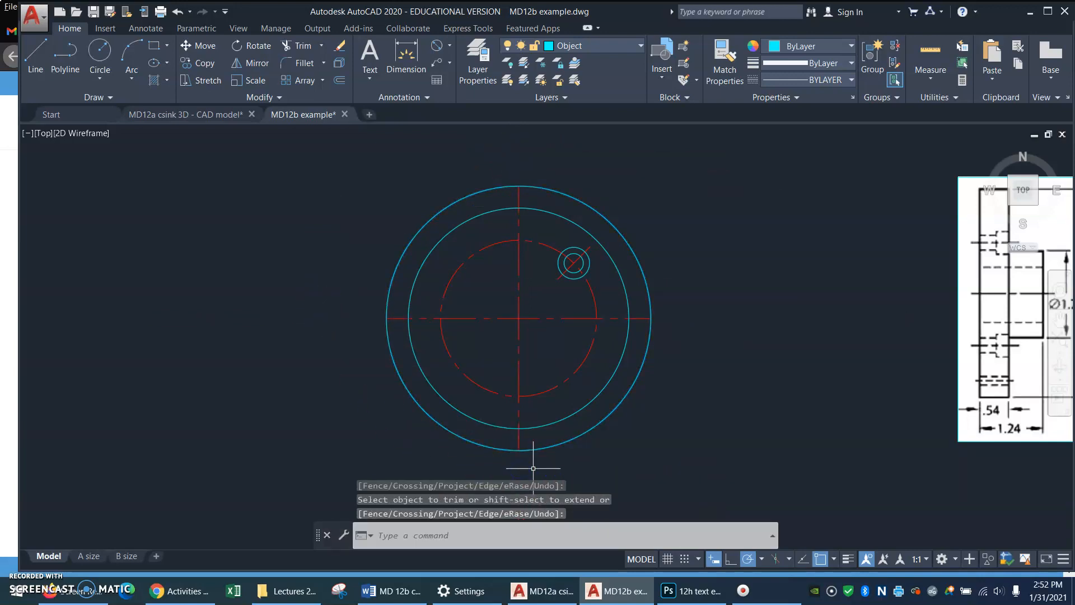
- Erase the helper circle around the flange's outer circle
text(e)
key(Return)
click(440, 423)
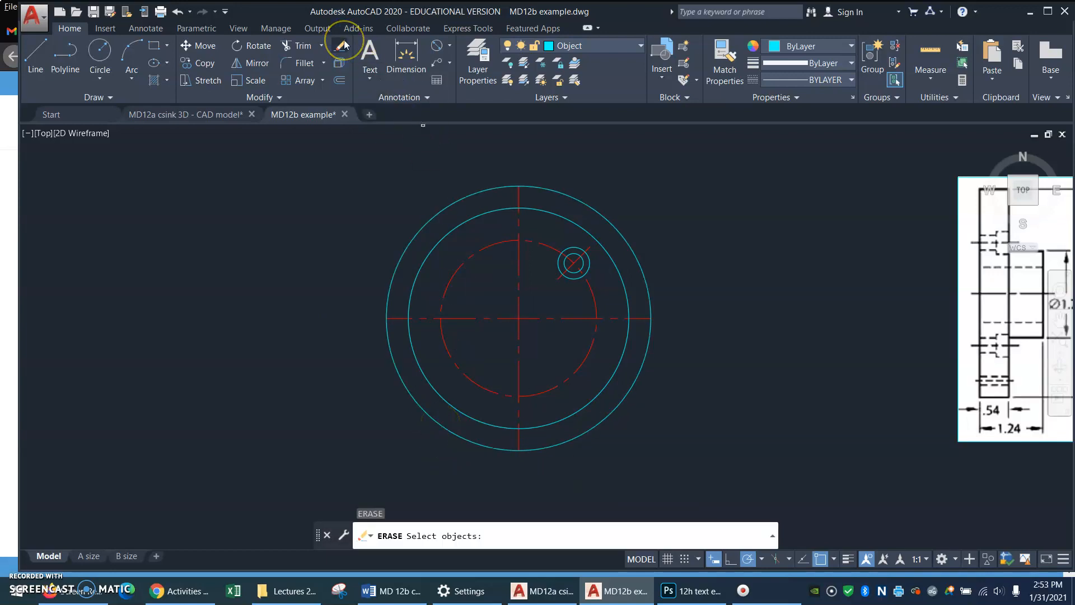
click(428, 415)
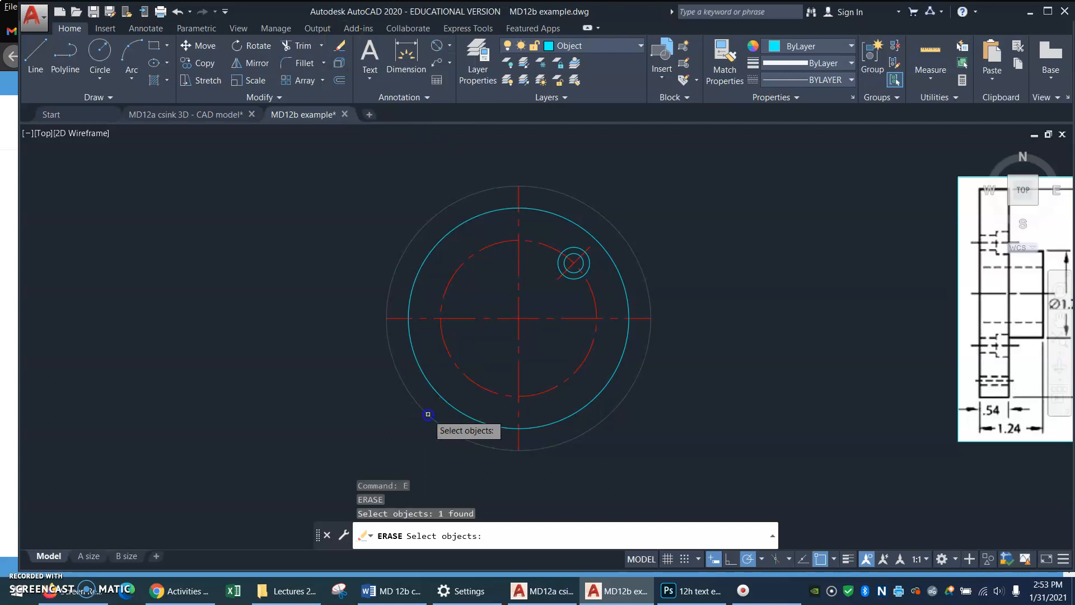
key(Return)
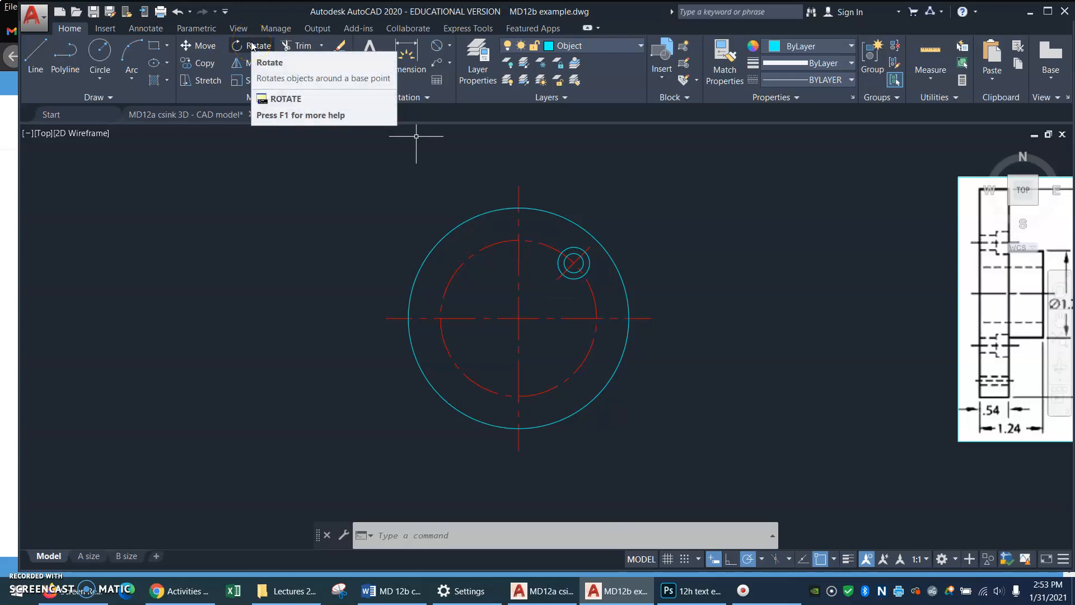
- Rotate a copy of the counterbored hole and its 45° centre line by 90° about the flange's centre
text(RO)
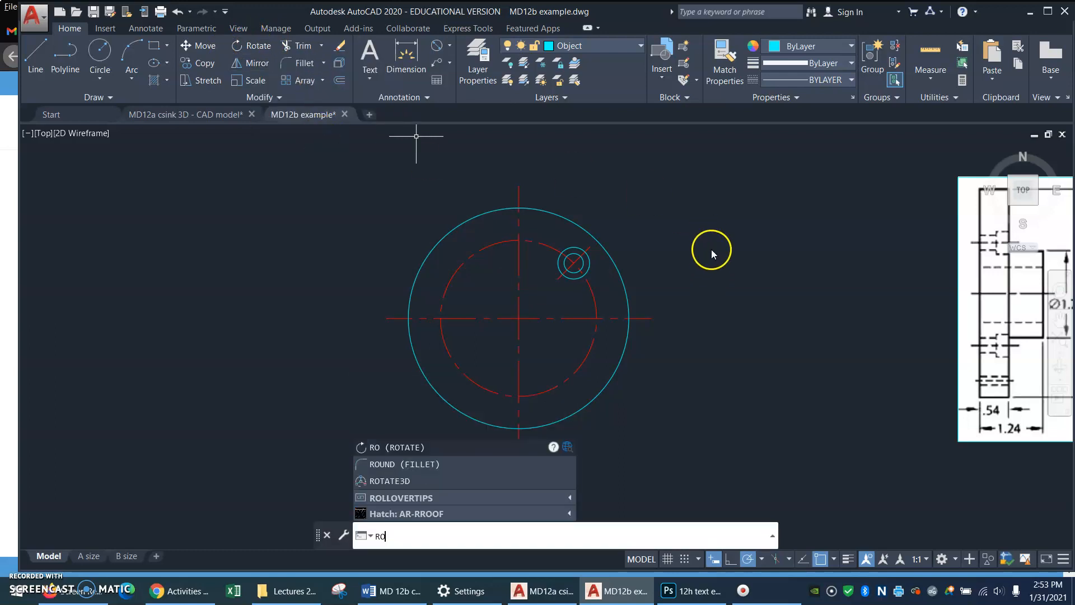
key(Return)
click(531, 298)
click(682, 198)
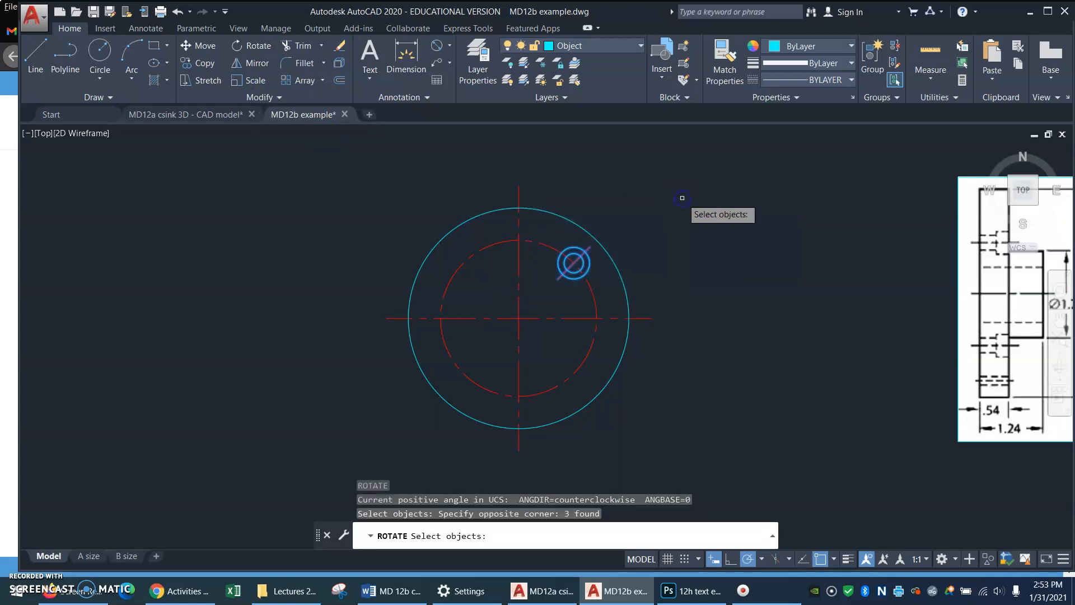
key(Return)
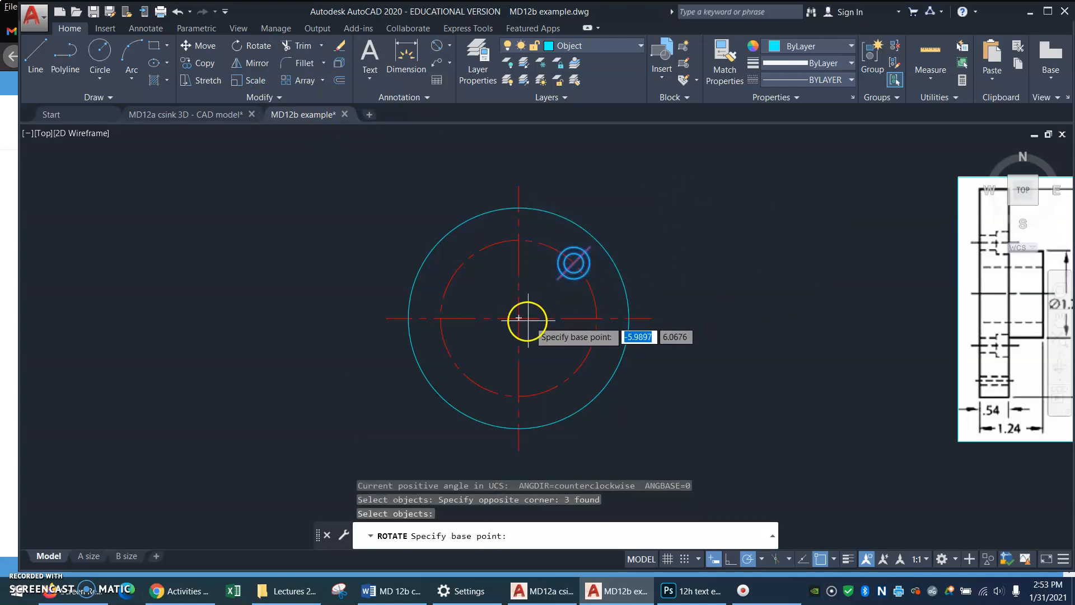
click(518, 318)
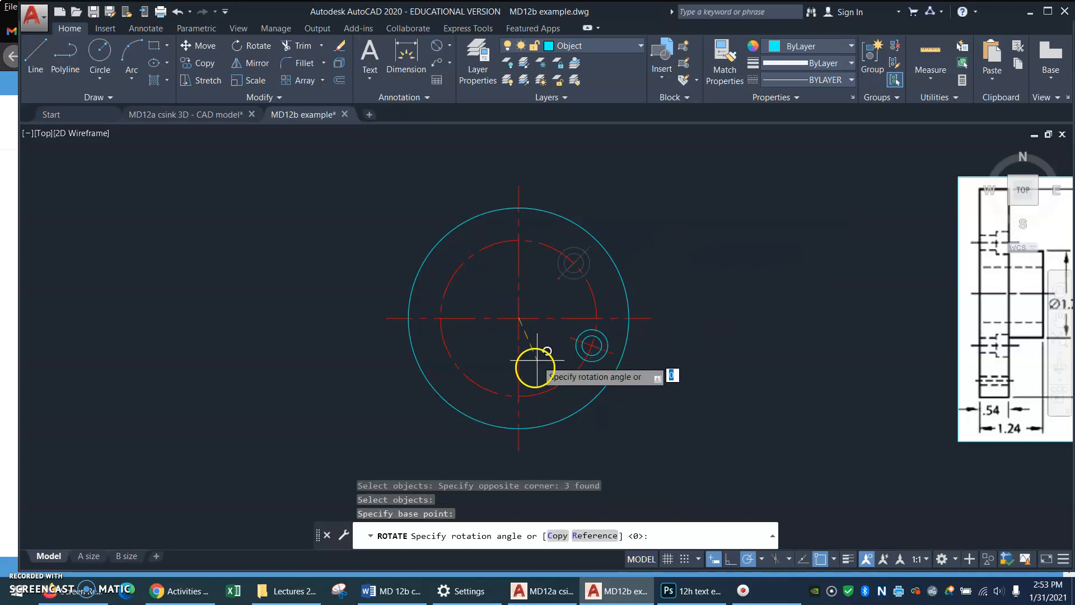
click(559, 535)
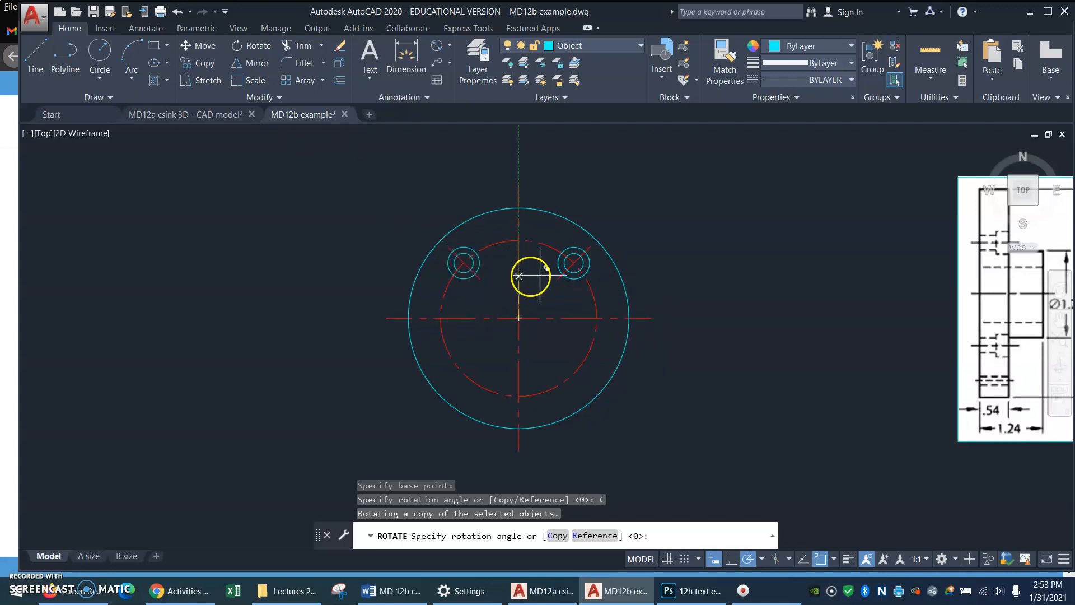
text(90)
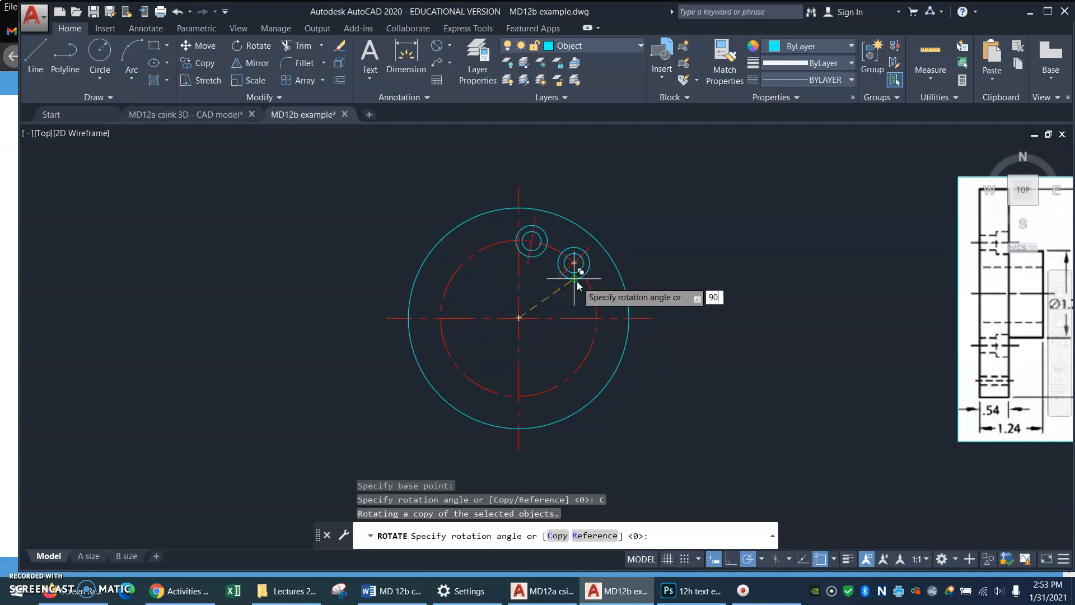
key(Return)
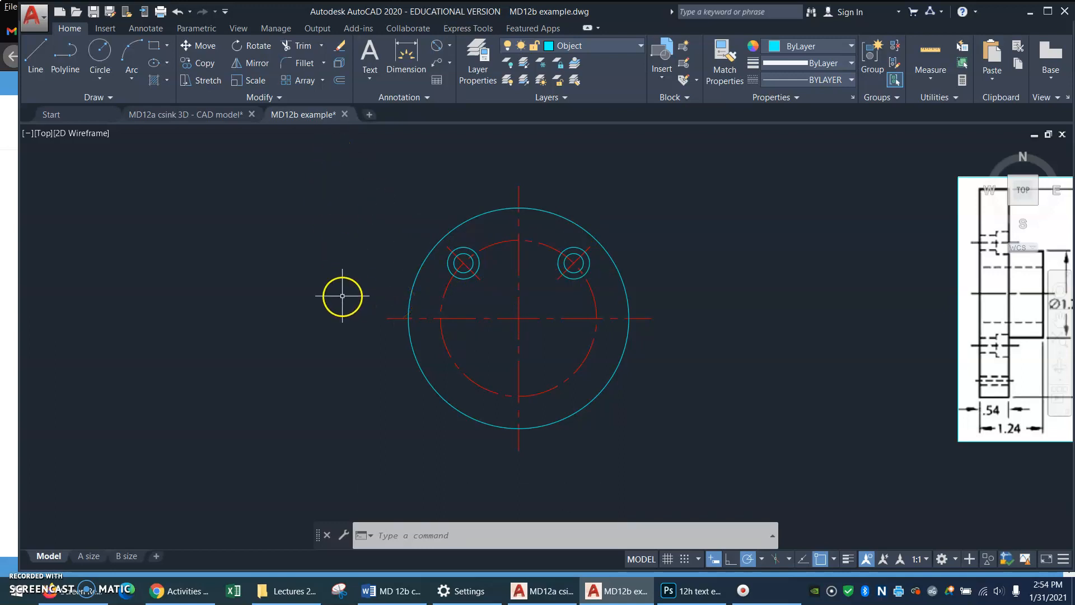
- Rotate a copy of both upper counterbored holes and their 45° centre lines by 180° about the flange's centre
text(O)
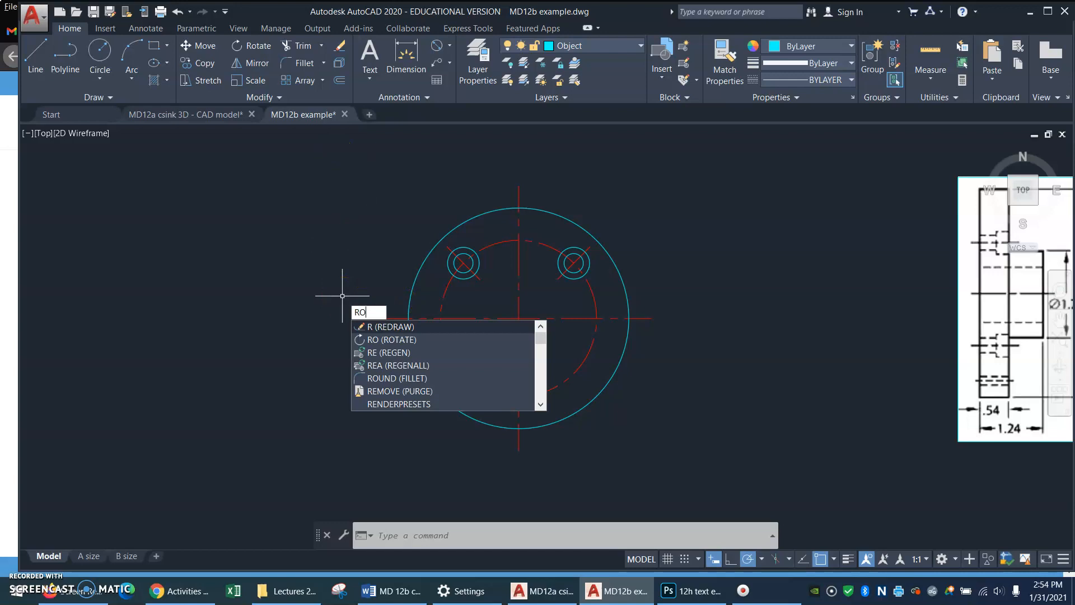
key(Return)
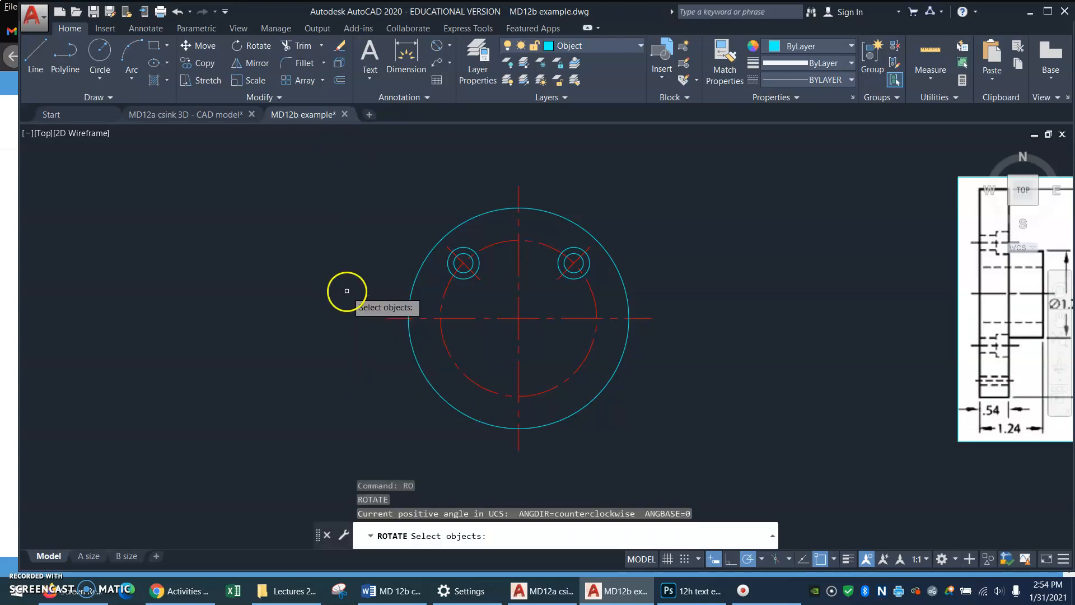
click(370, 291)
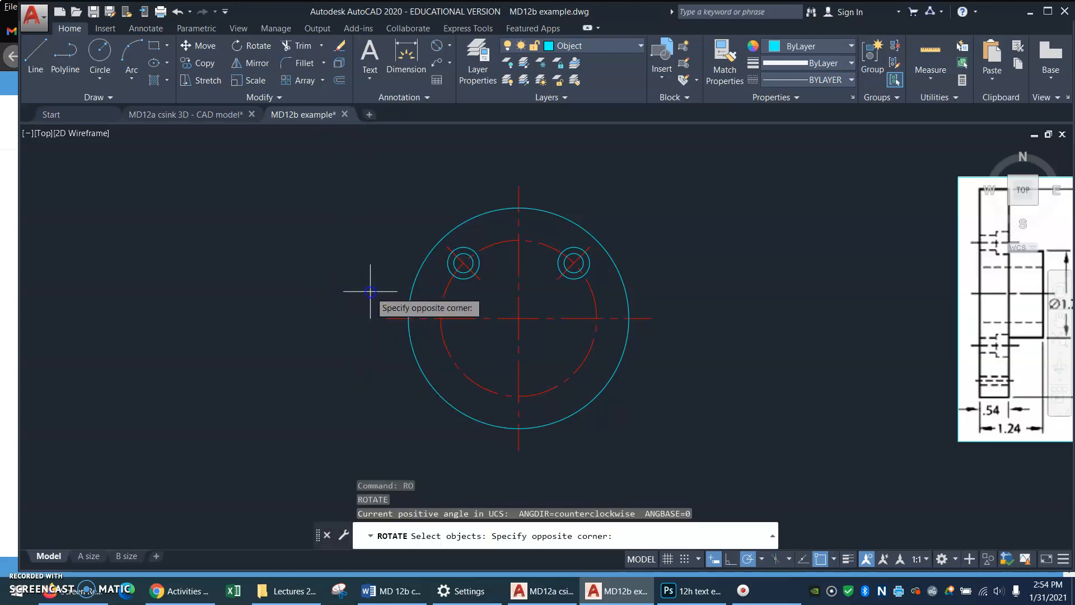
click(660, 211)
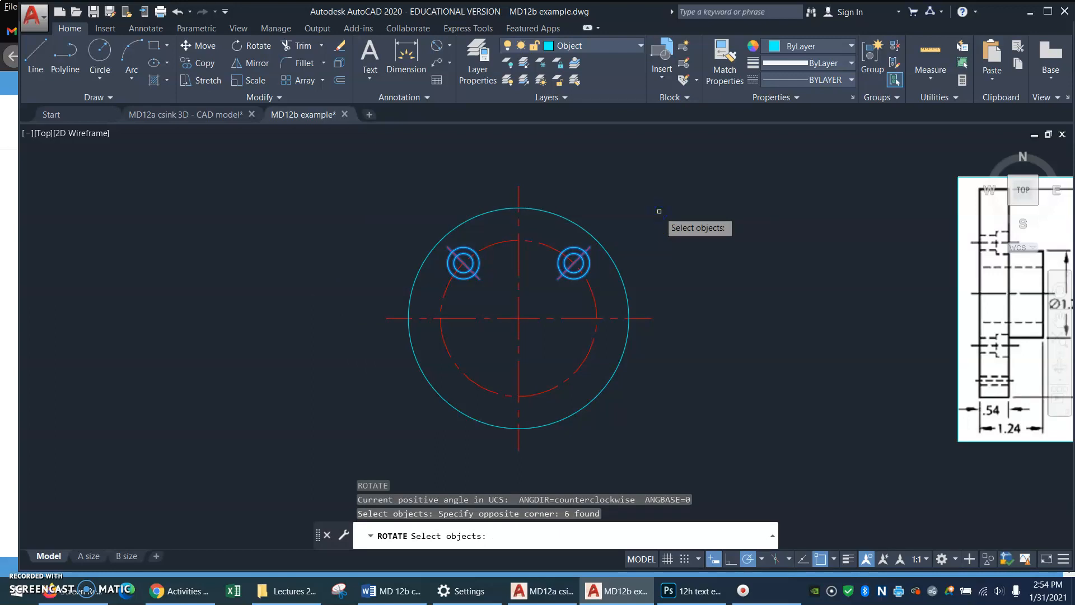
key(Return)
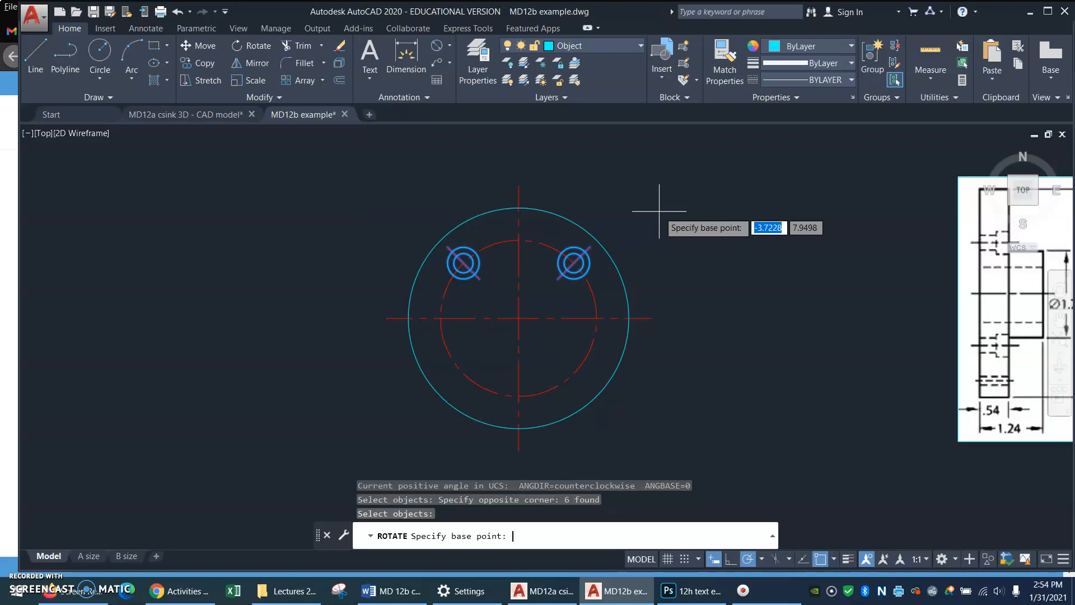
click(519, 319)
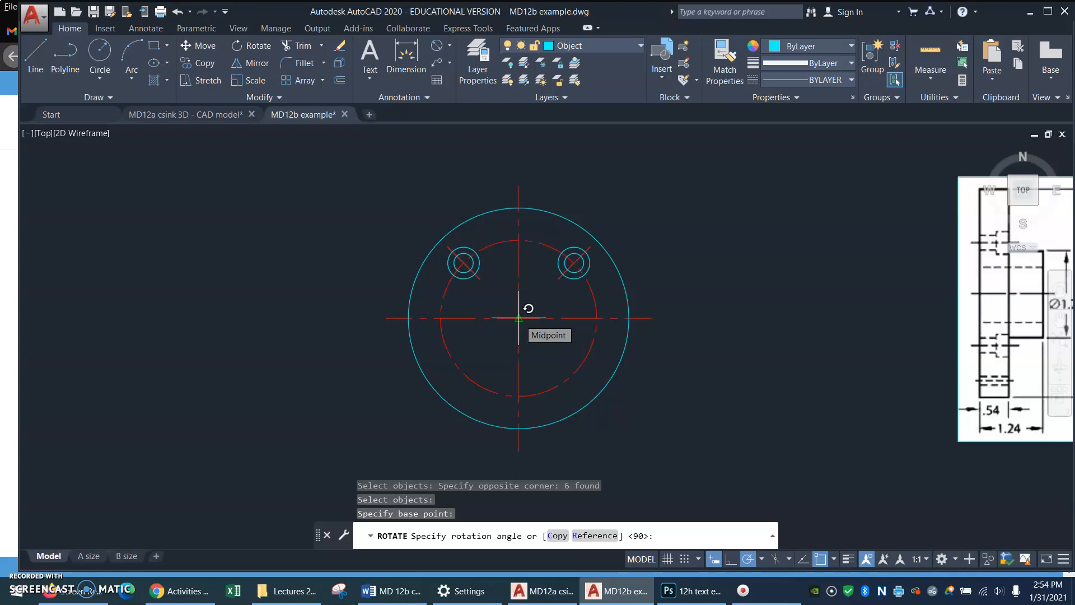
text(C)
key(Return)
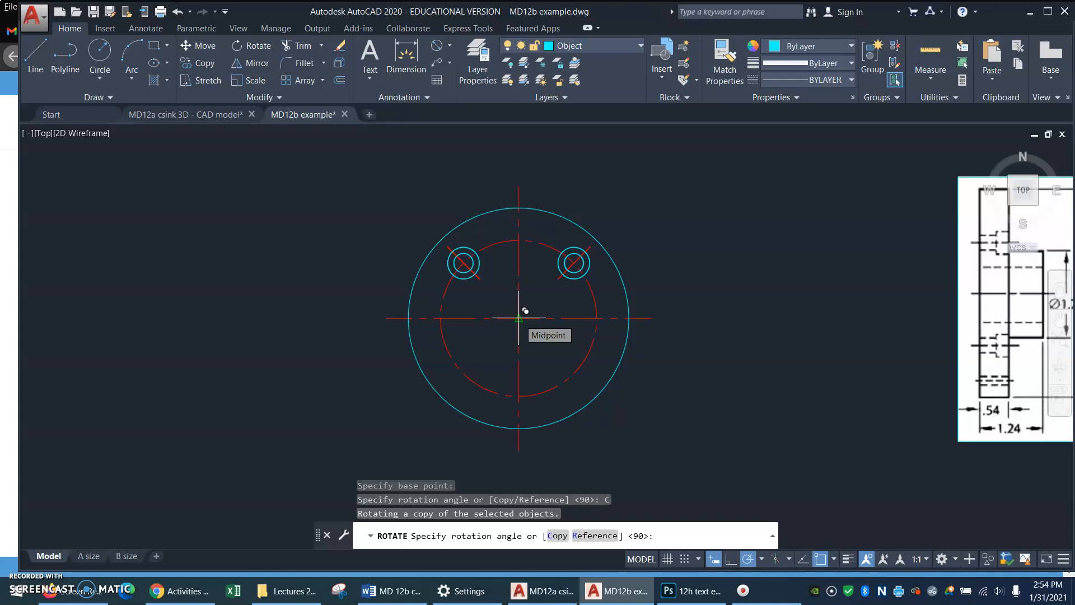
text(180)
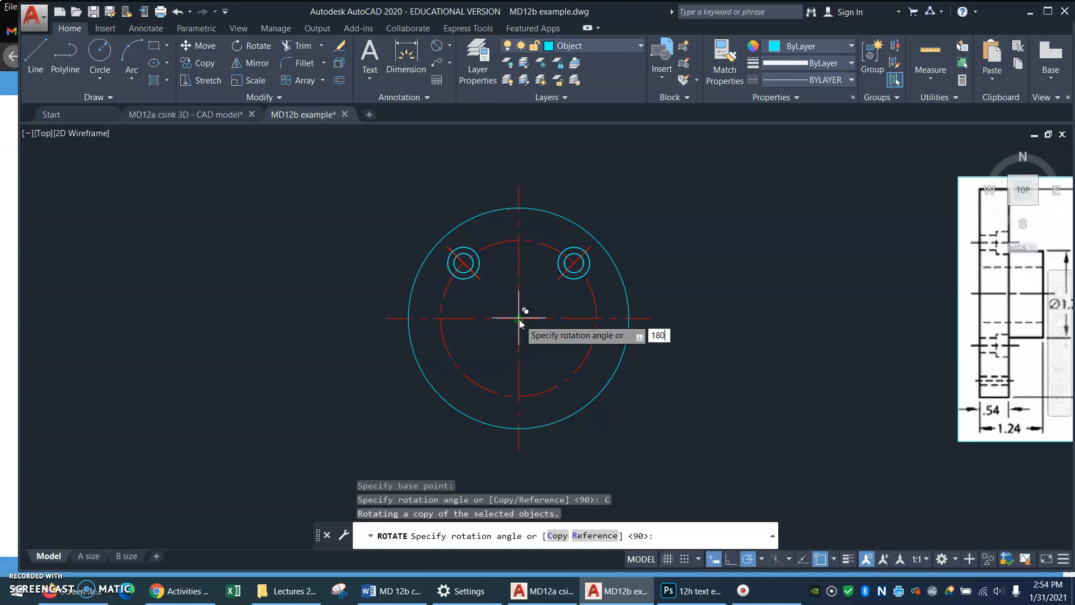
key(Return)
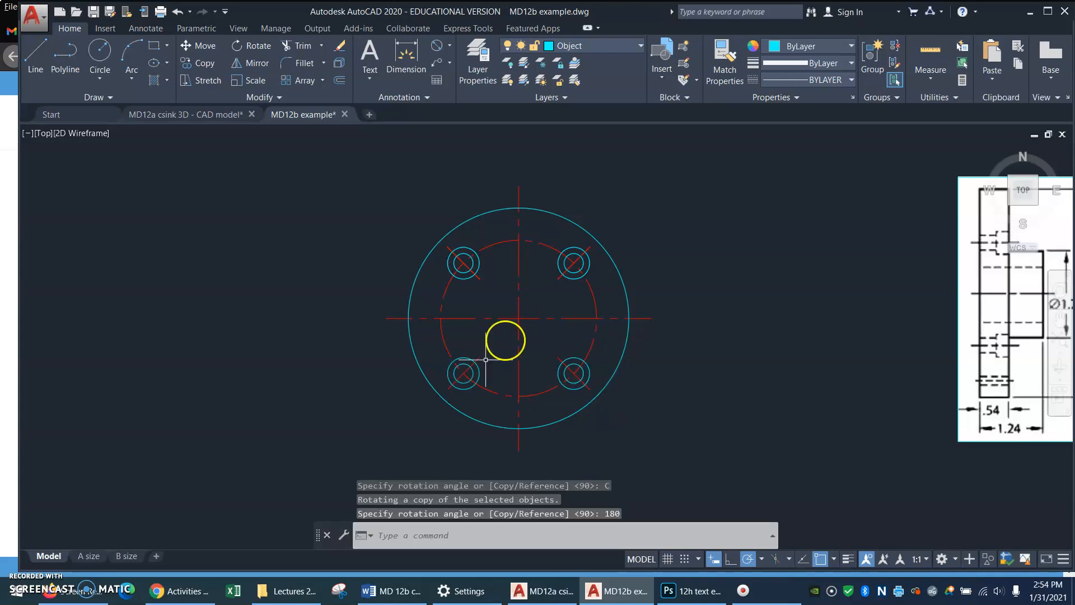
- Draw a 0.18 diameter circle where the bolt circle's right quadrant meets the horizontal centre line
text(p)
key(Return)
drag(810, 261, 508, 256)
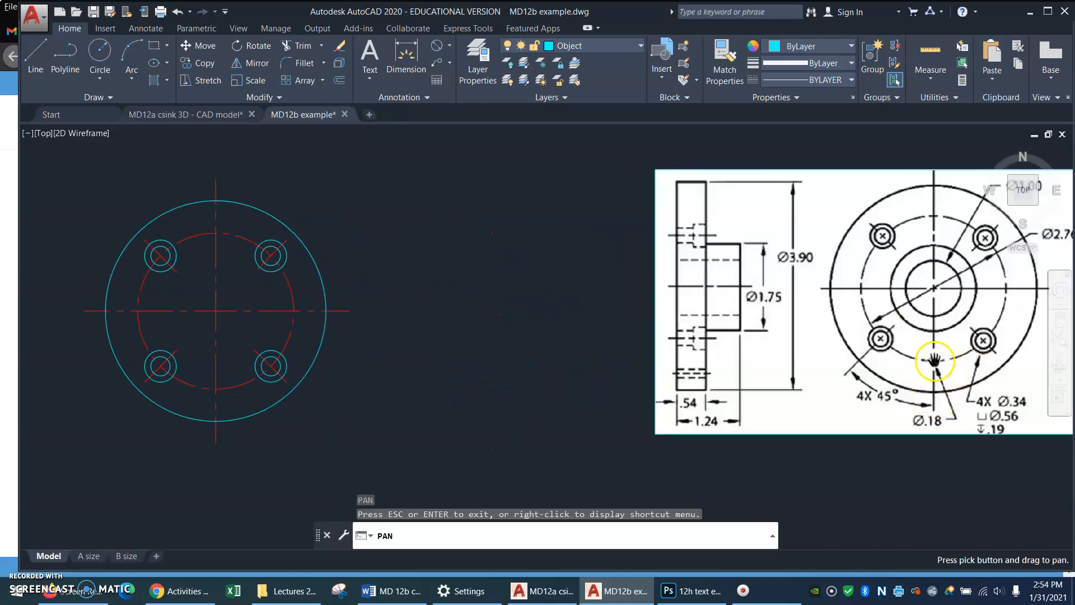
key(Escape)
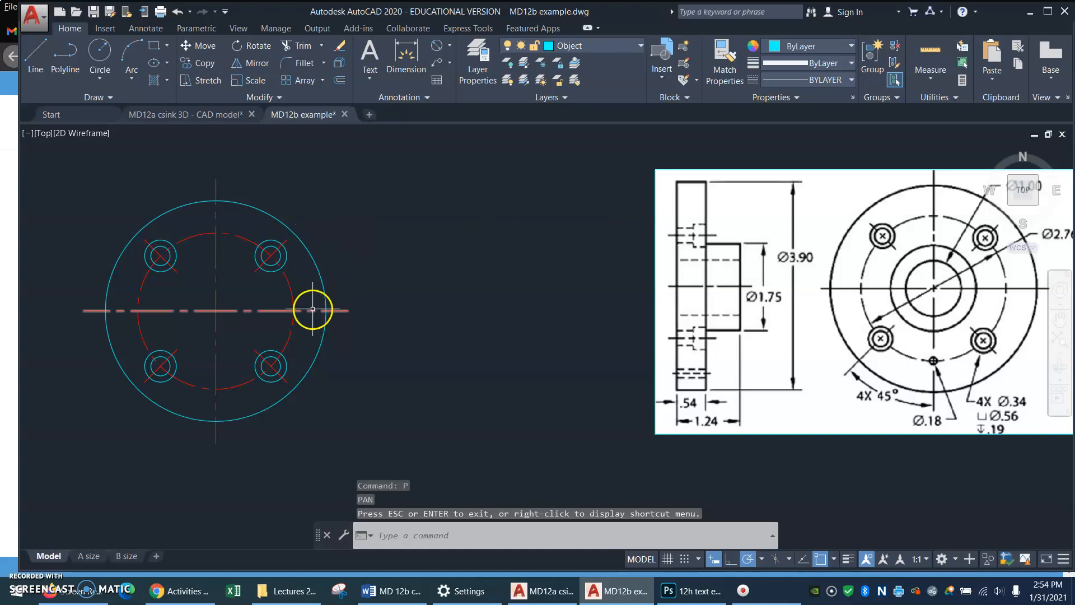
text(C)
key(Return)
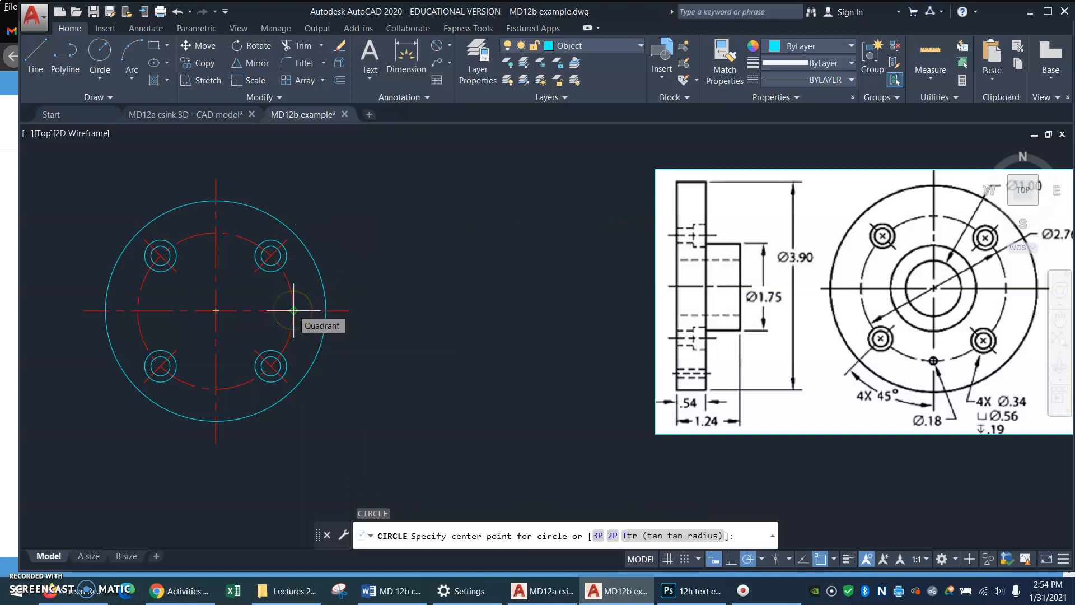
click(294, 310)
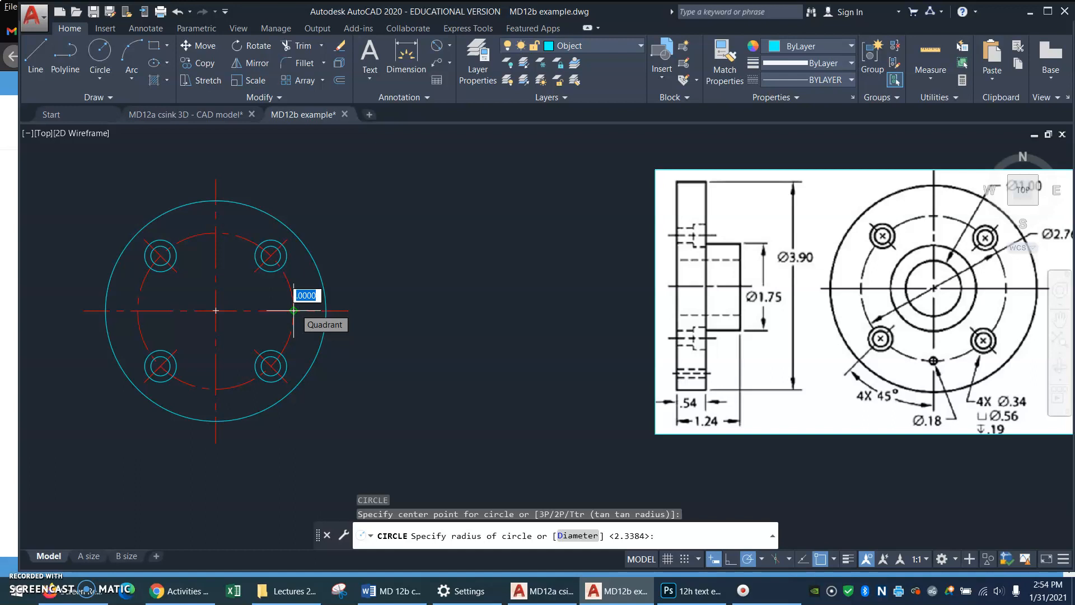
text(D)
key(Return)
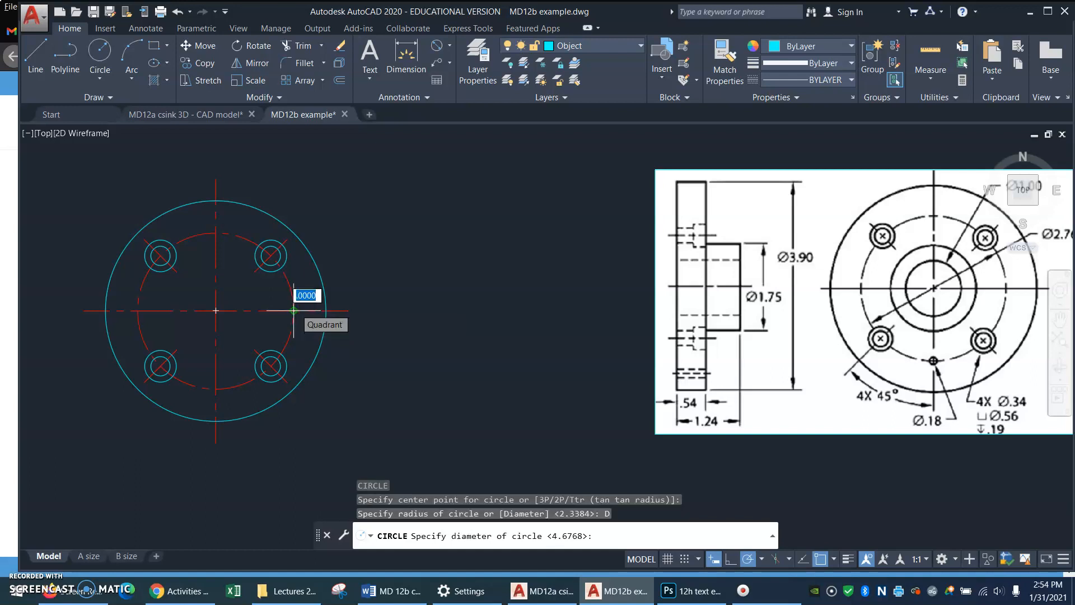
text(.18)
key(Return)
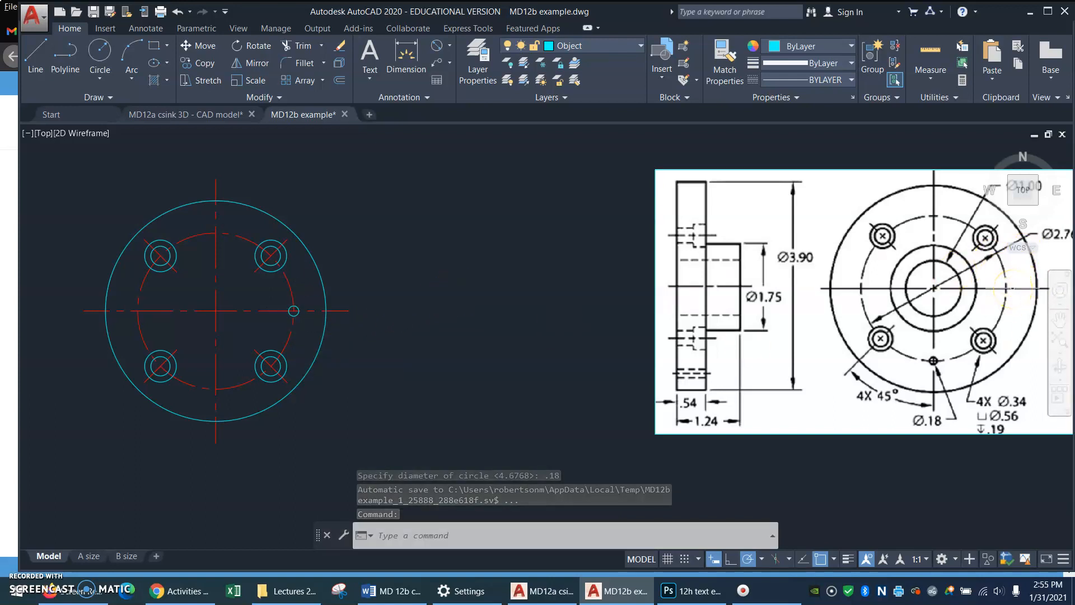
- Draw a 1.75 diameter hub circle from the flange's centre, using the Center object snap
text(p)
key(Return)
drag(1007, 270, 940, 296)
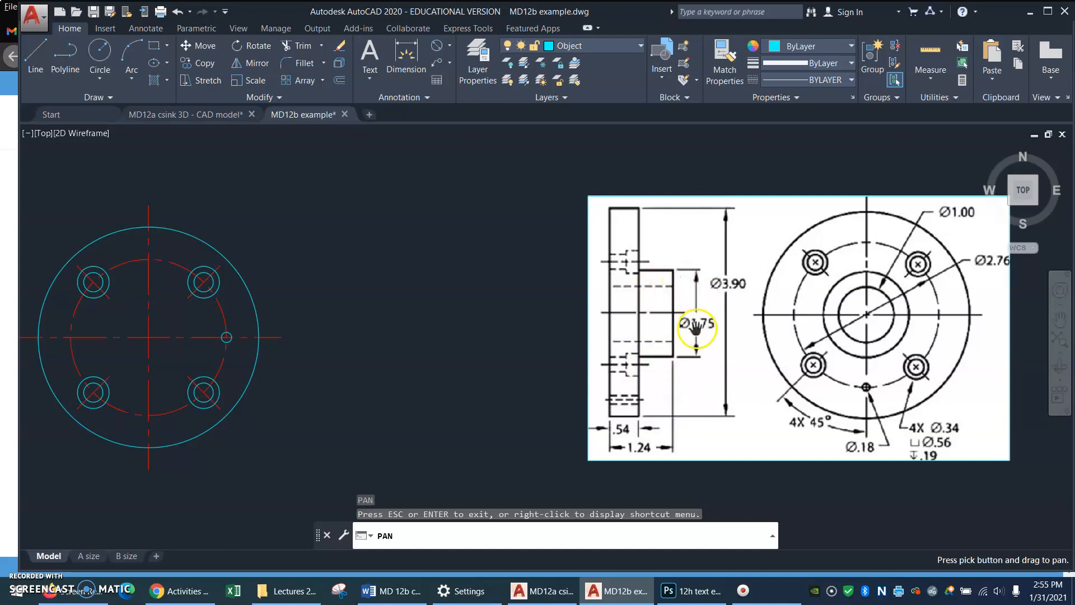
key(Escape)
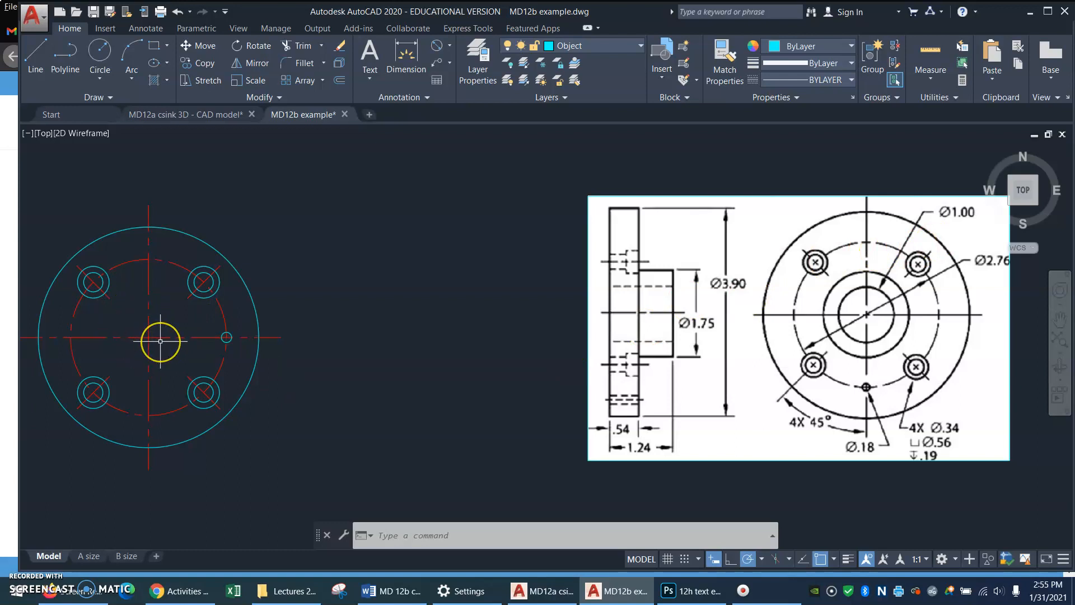
key(Return)
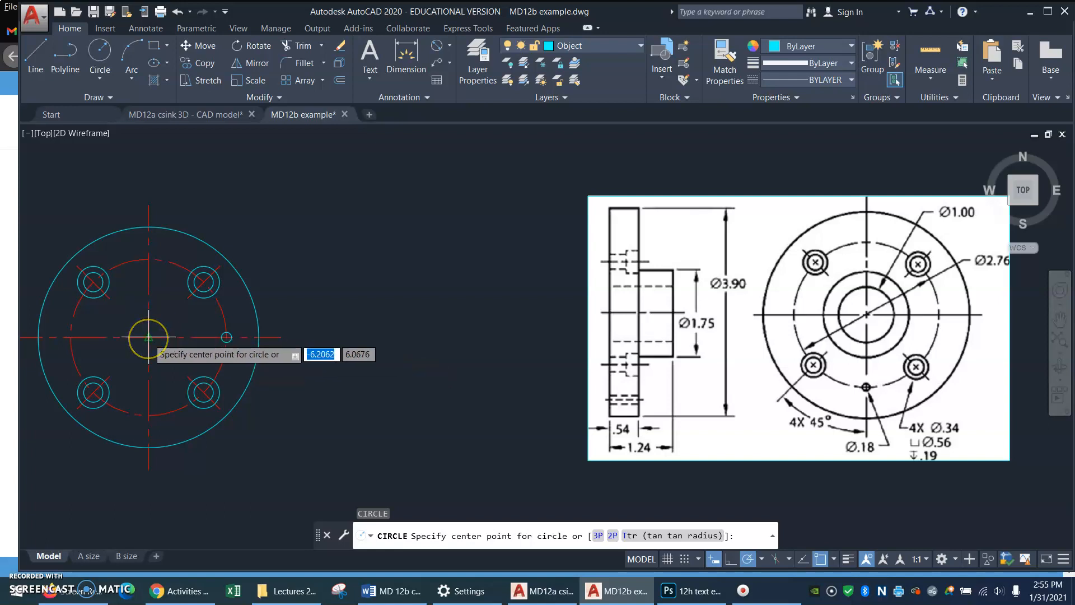
shift+right_click(148, 338)
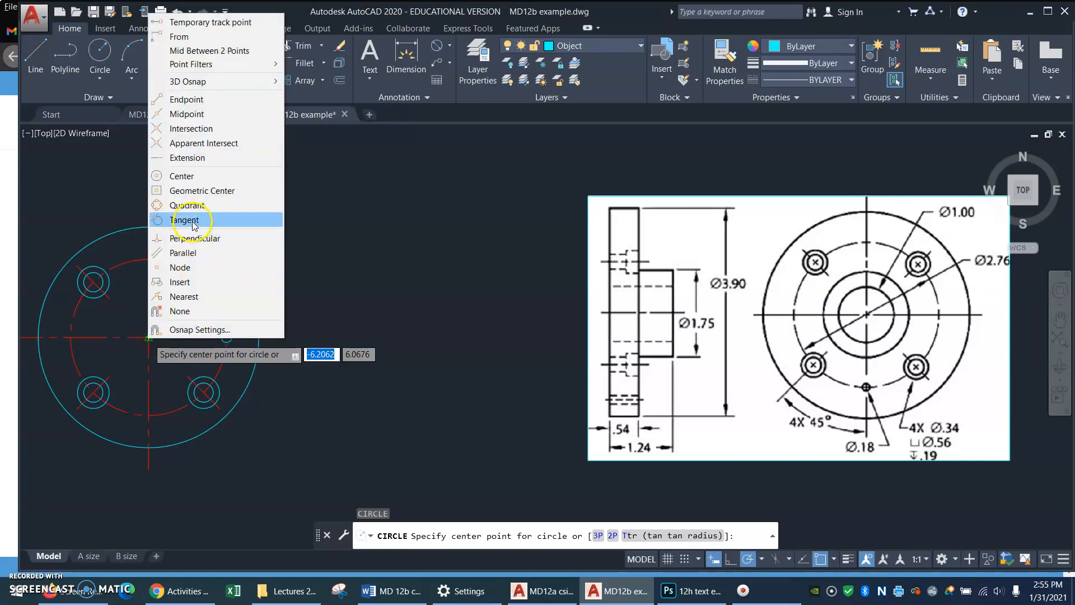
click(187, 178)
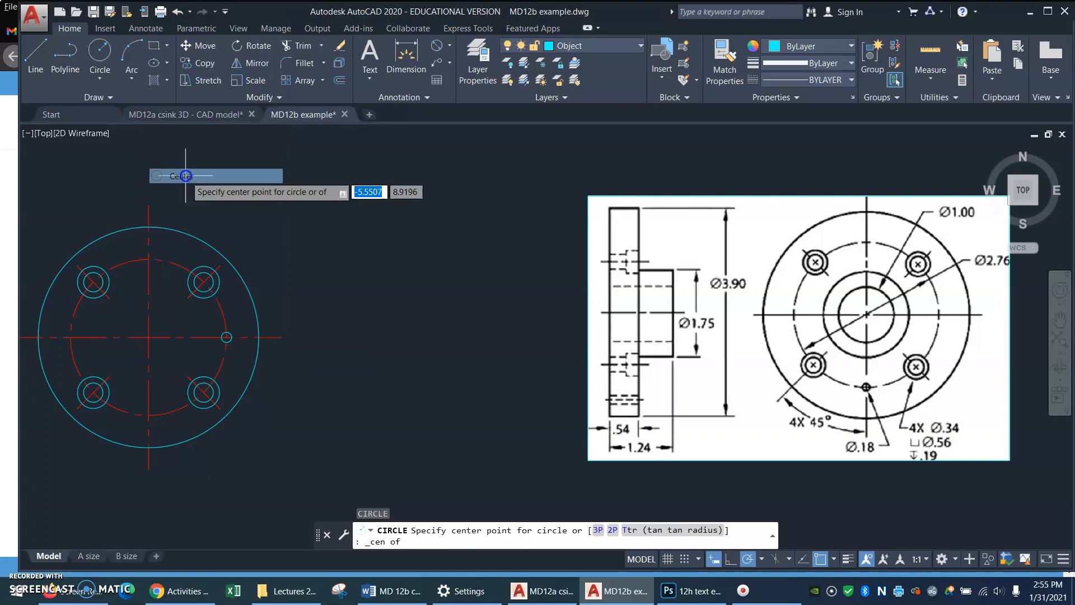
click(149, 337)
text(D)
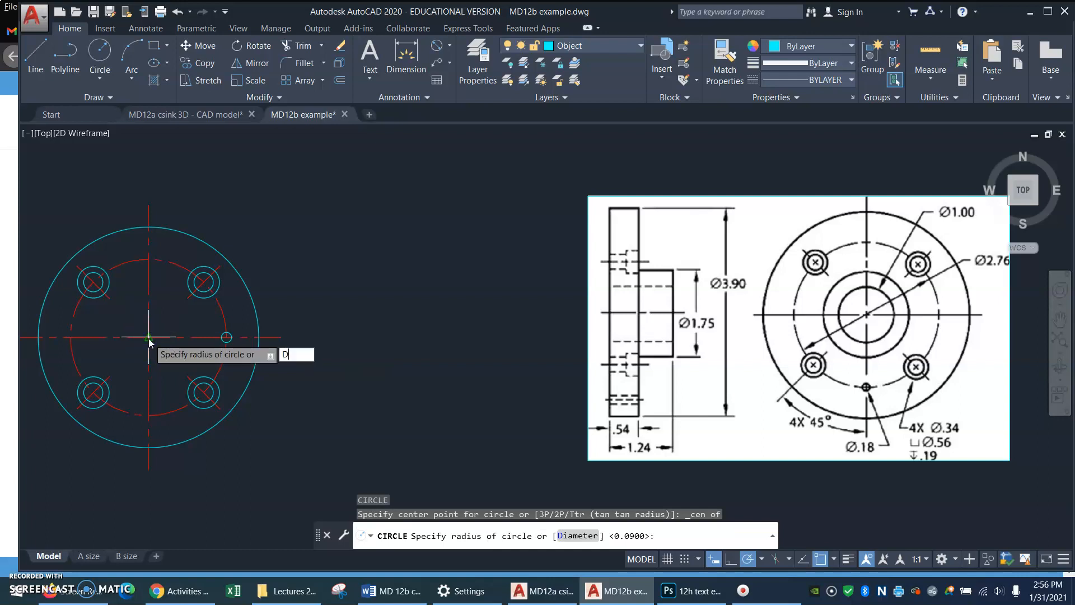
key(Return)
text(1.75)
key(Return)
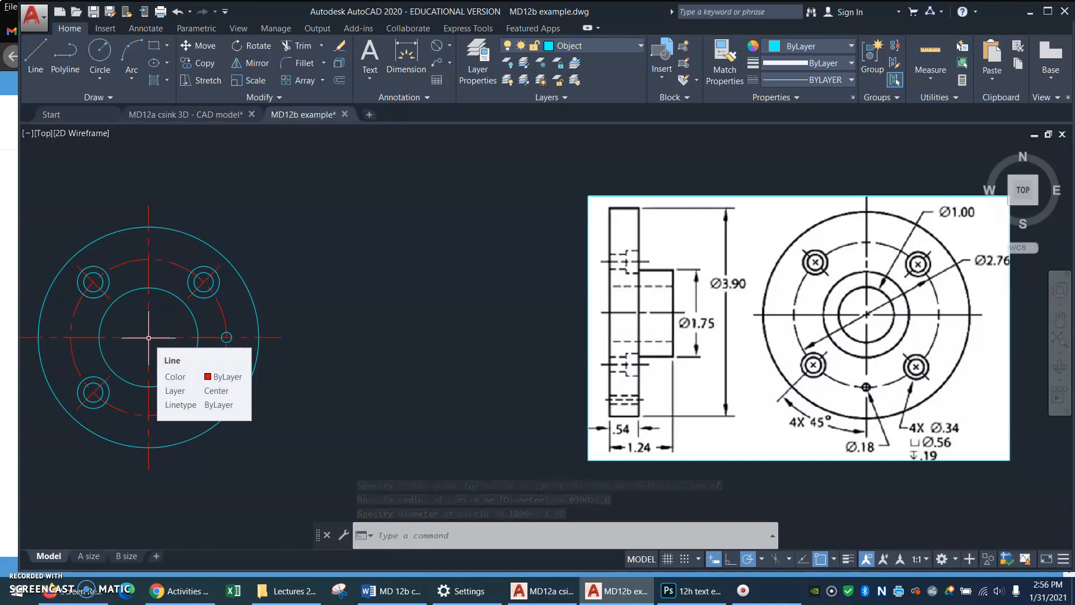
- Draw a 1.00 diameter bore circle concentric with the hub circle at the flange's centre
key(Return)
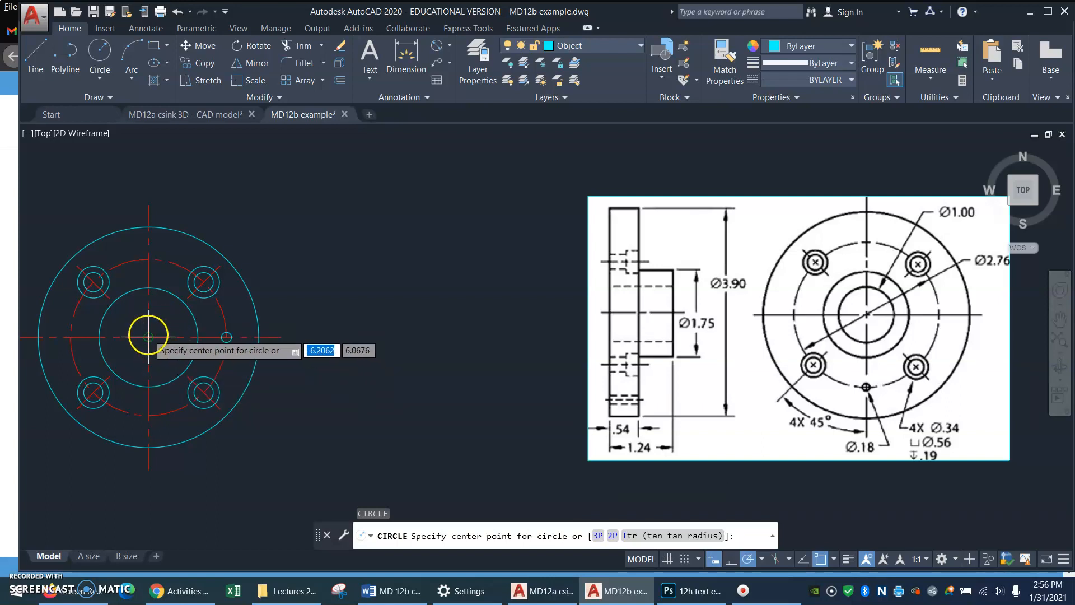
click(149, 336)
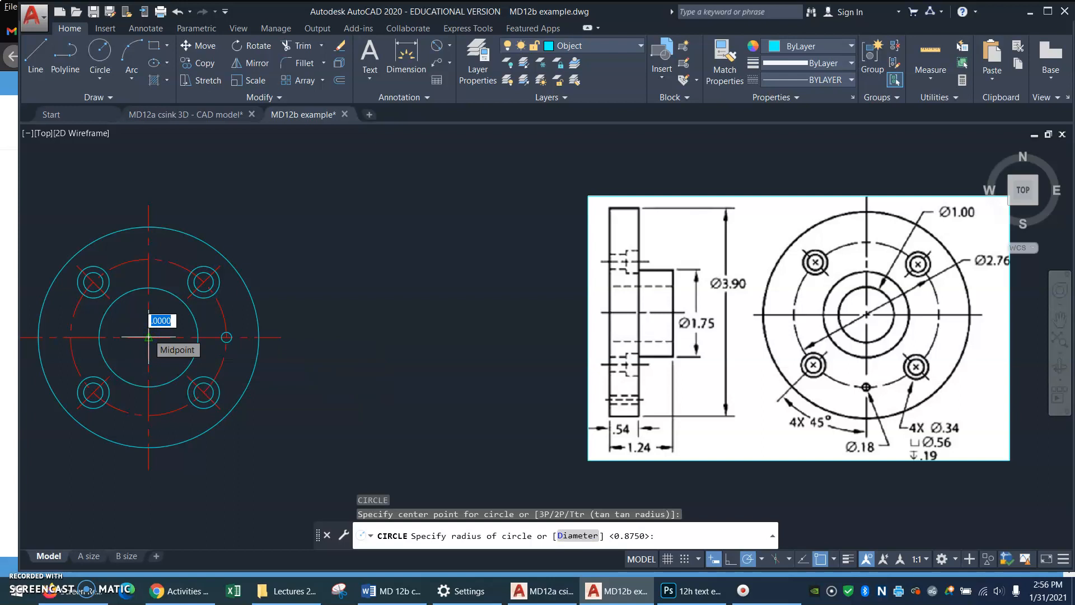
text(D)
key(Return)
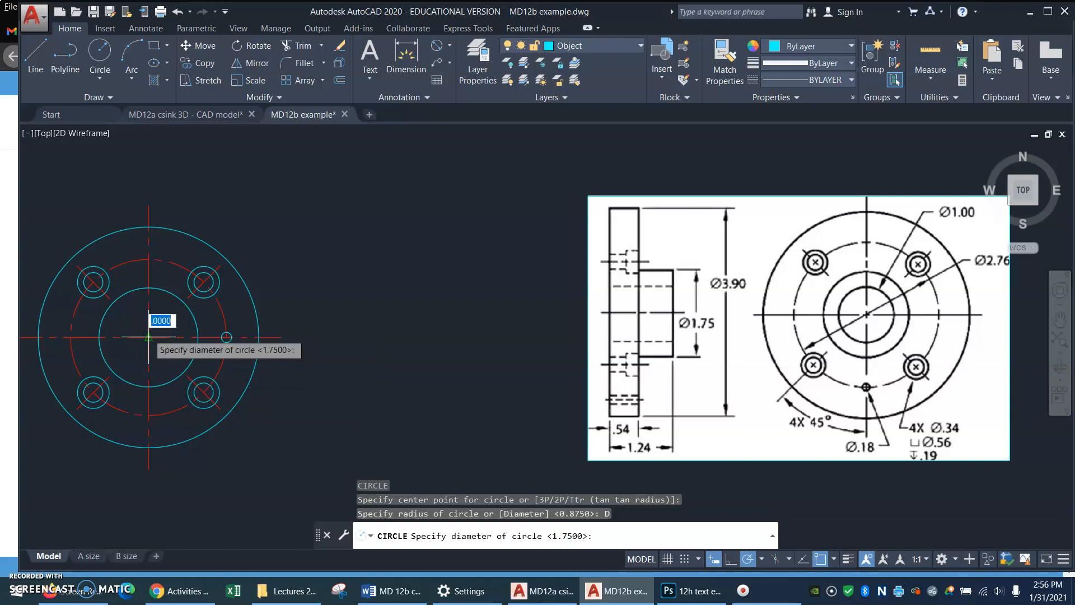
text(1)
key(Return)
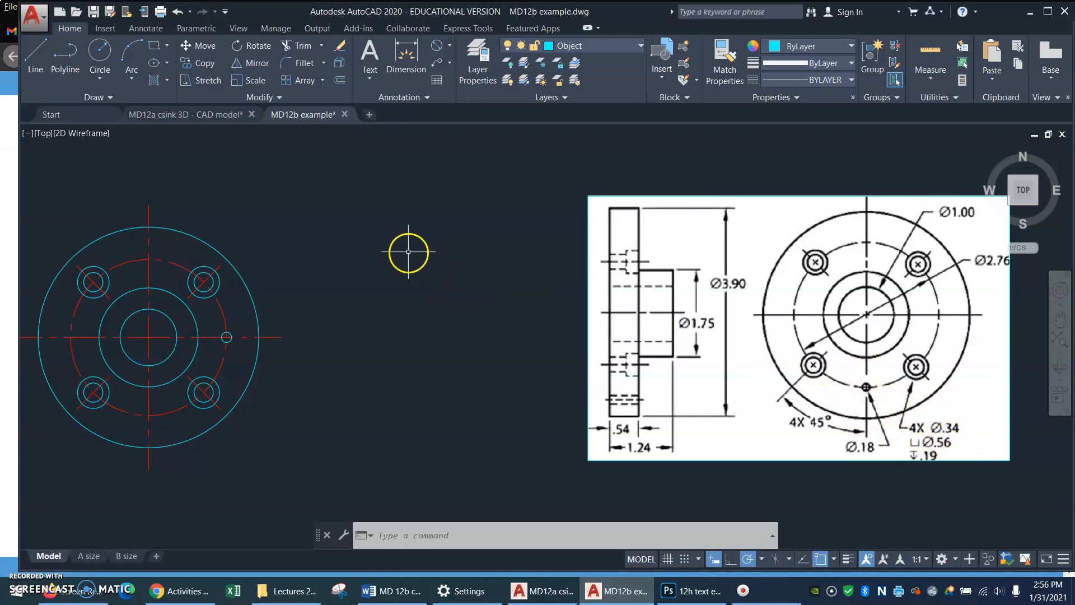
- Make Dimension the current layer
text(p)
key(Return)
drag(396, 209, 404, 275)
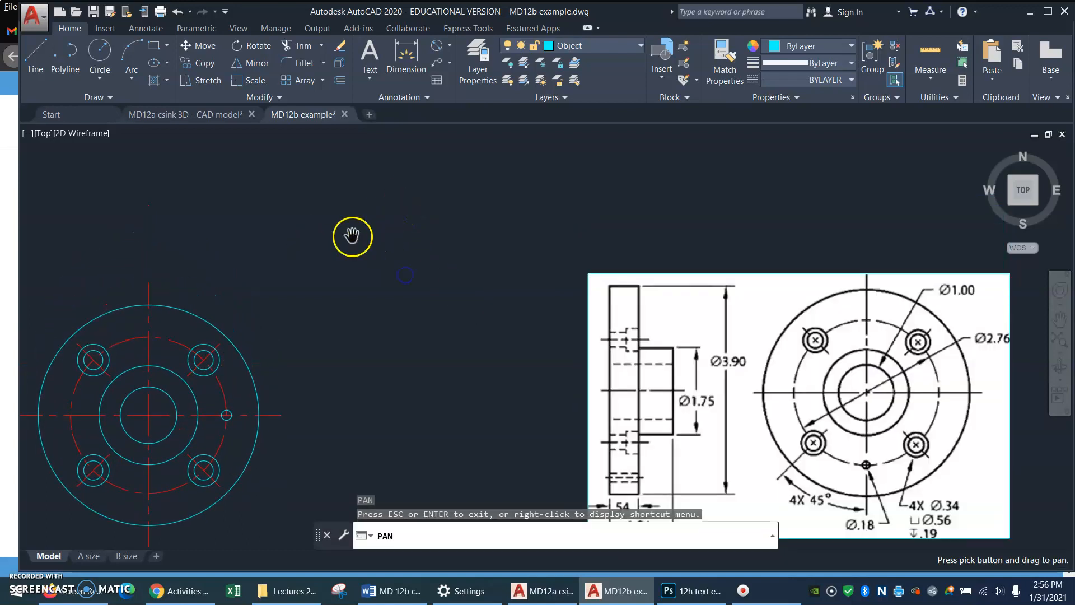
key(Escape)
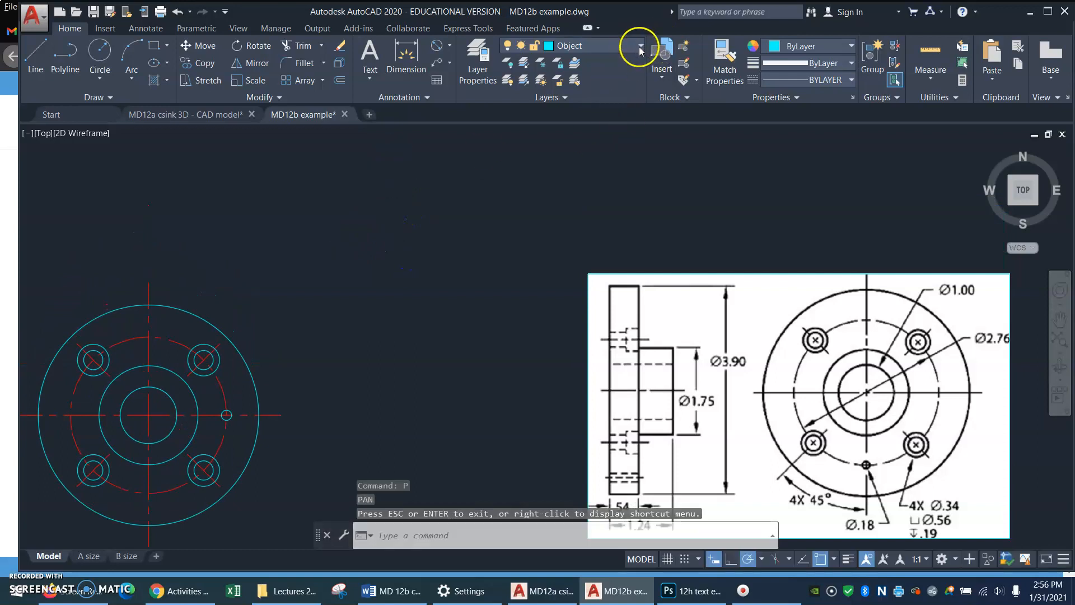
click(639, 47)
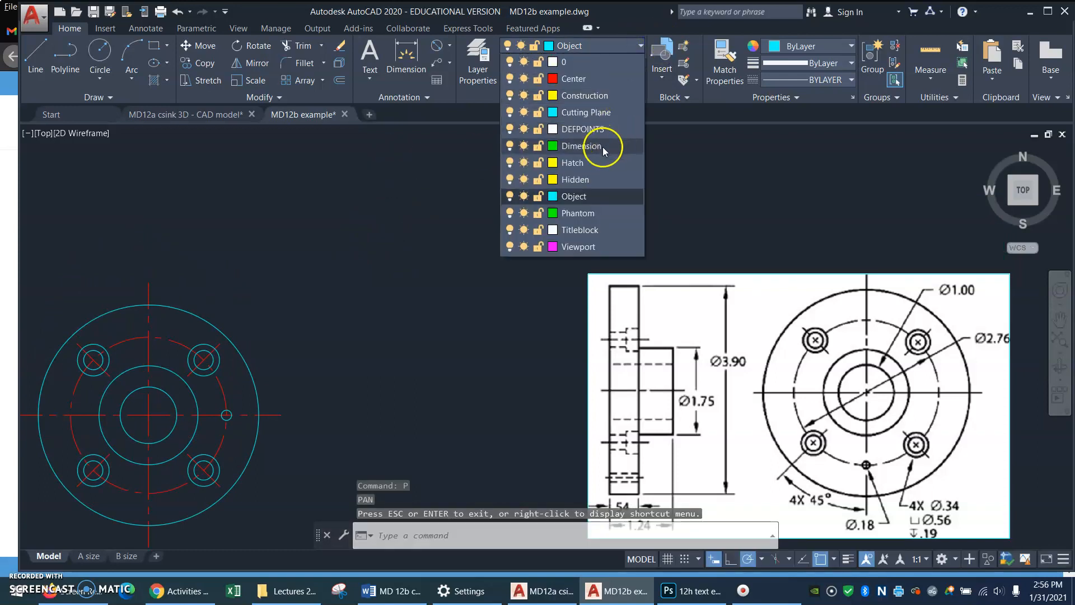
click(608, 147)
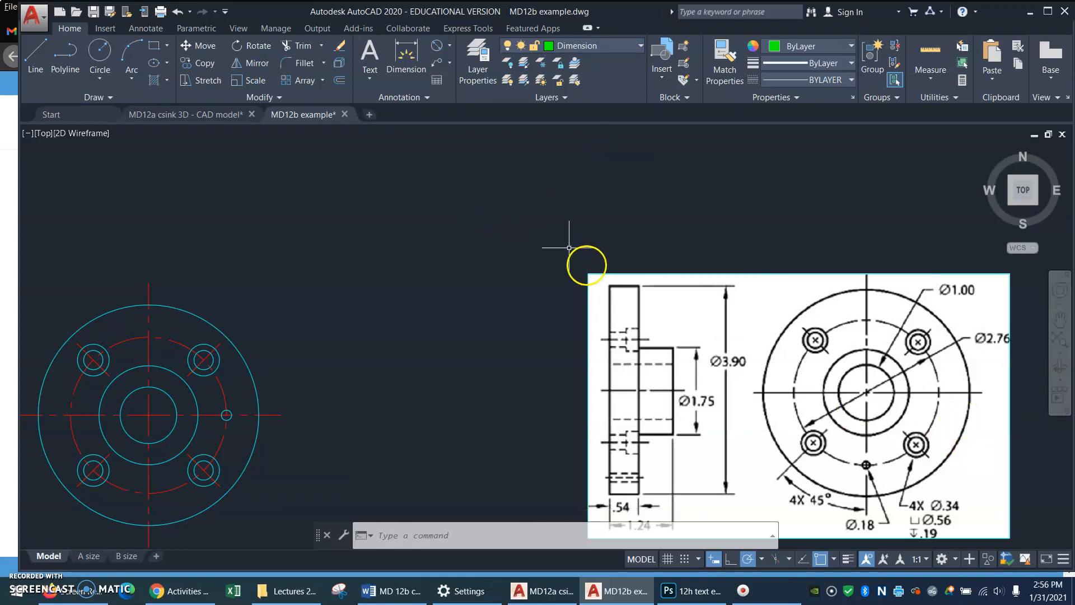
- Start a diameter dimension on the upper-right hole's counterbore circle and open its text for multiline editing
click(450, 45)
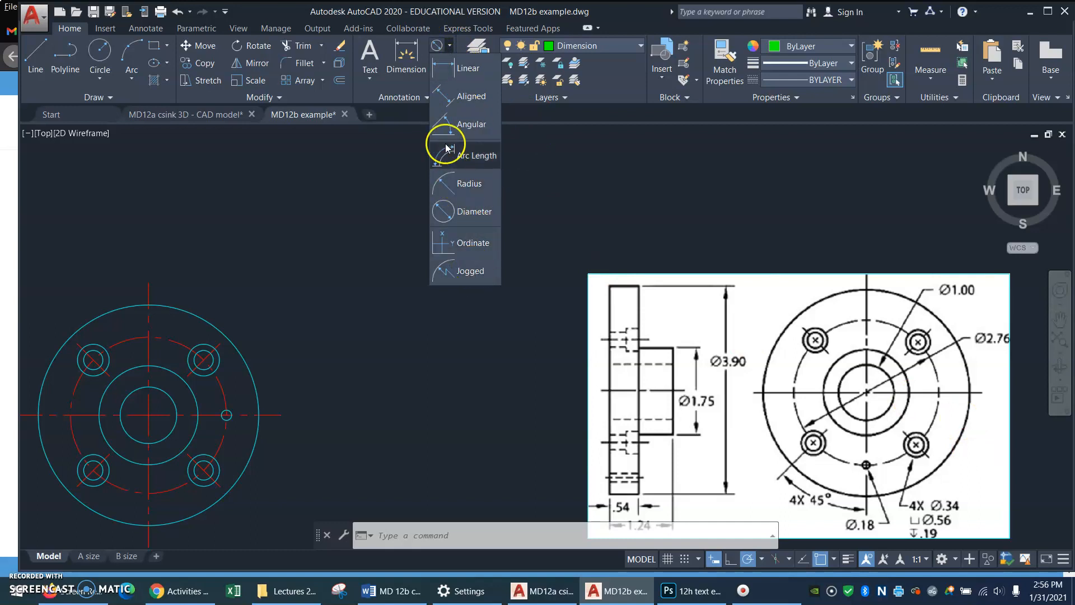
click(476, 213)
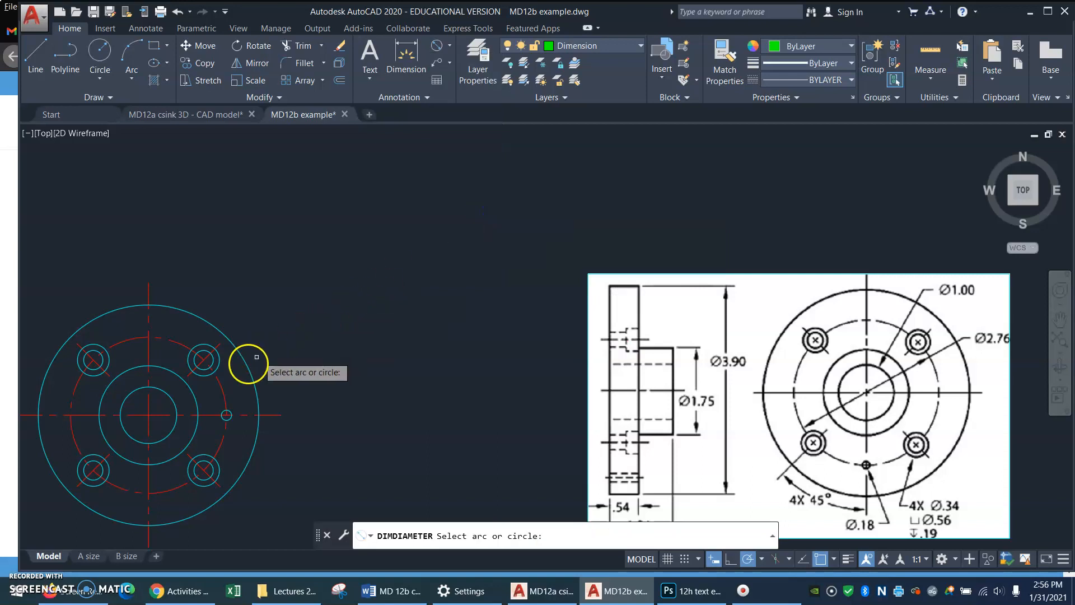
click(220, 361)
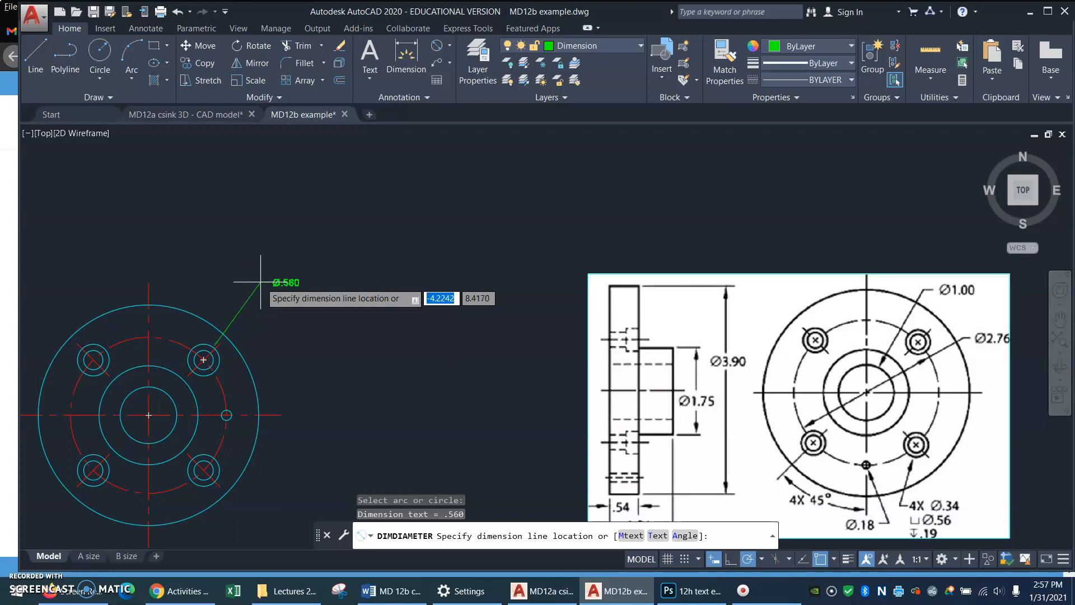
click(631, 536)
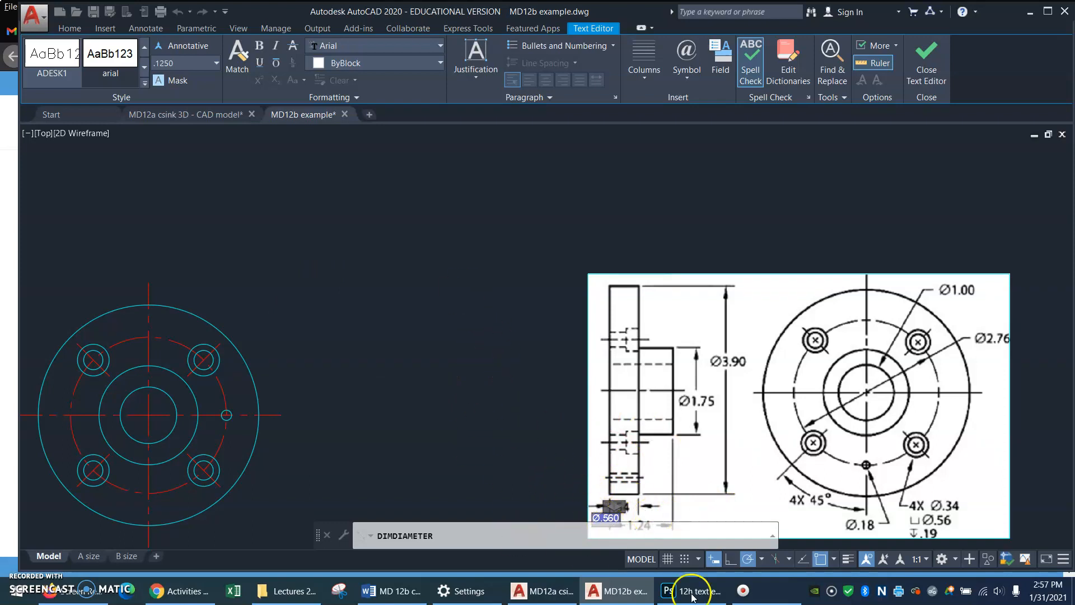
click(514, 345)
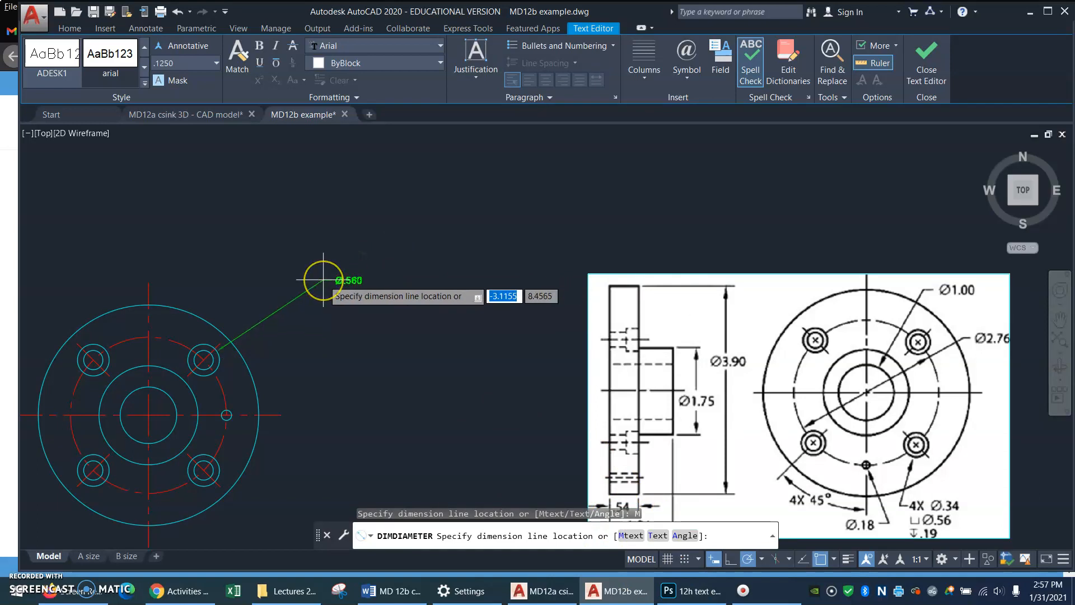
text(M)
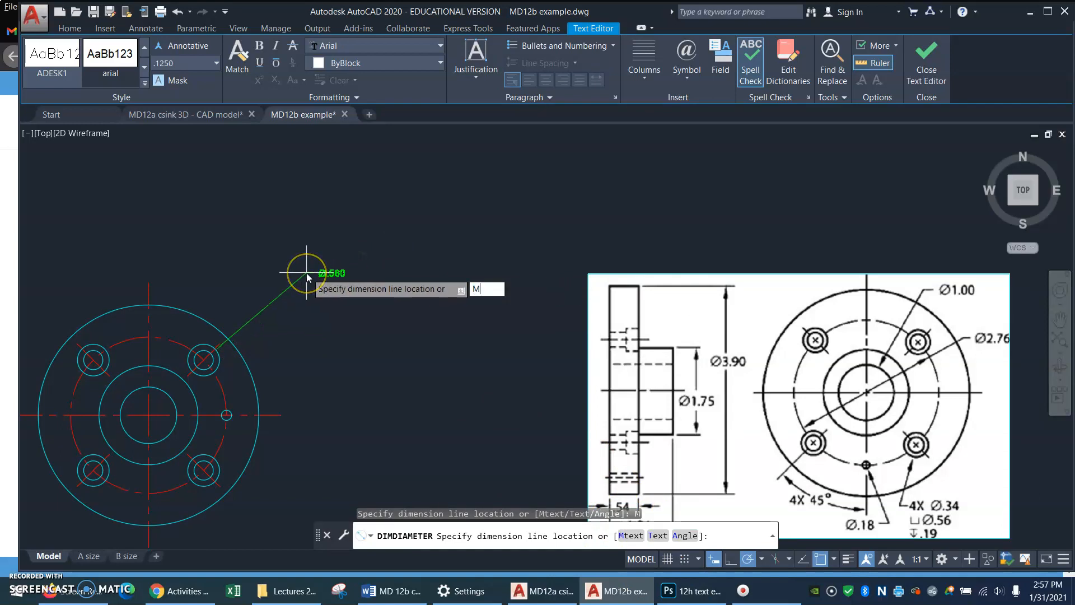
key(Return)
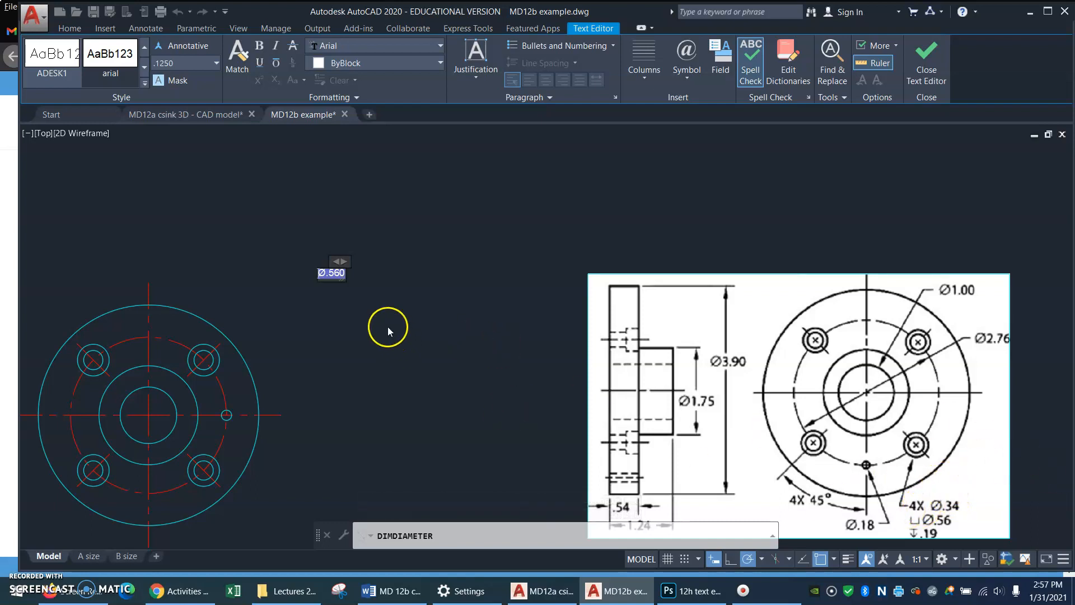
- Add the line 4X Ø.340 above the counterbore's diameter value and the depth .190 on a line below it
text(4X)
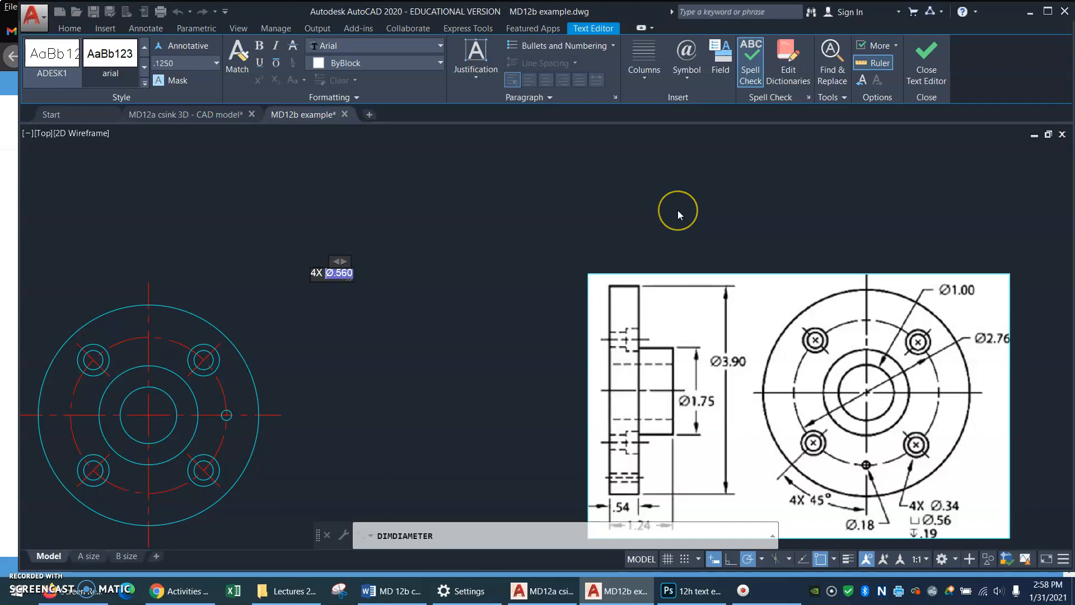
click(688, 75)
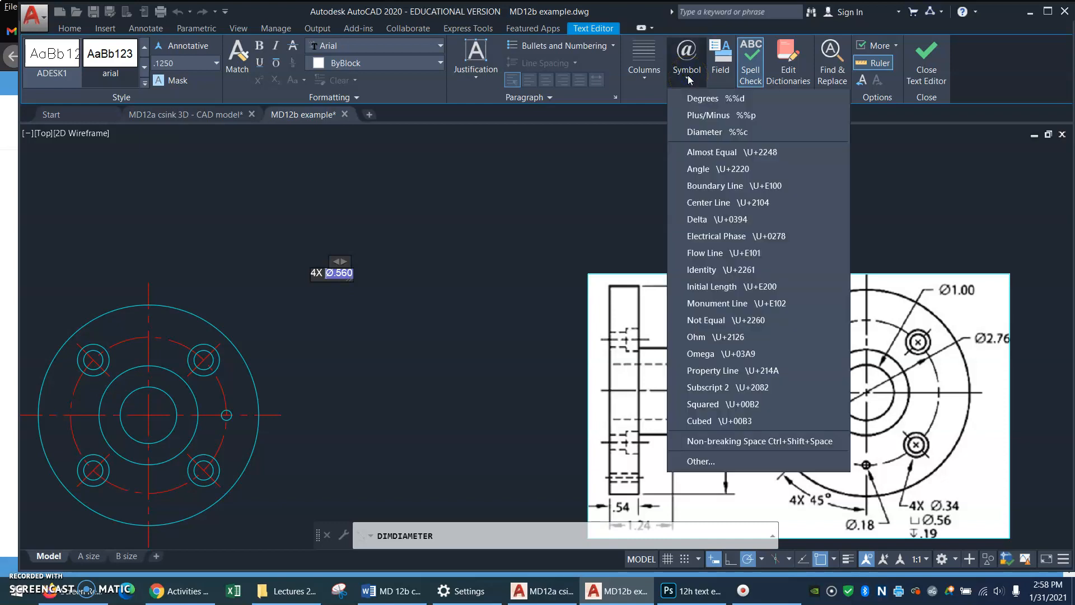
click(710, 133)
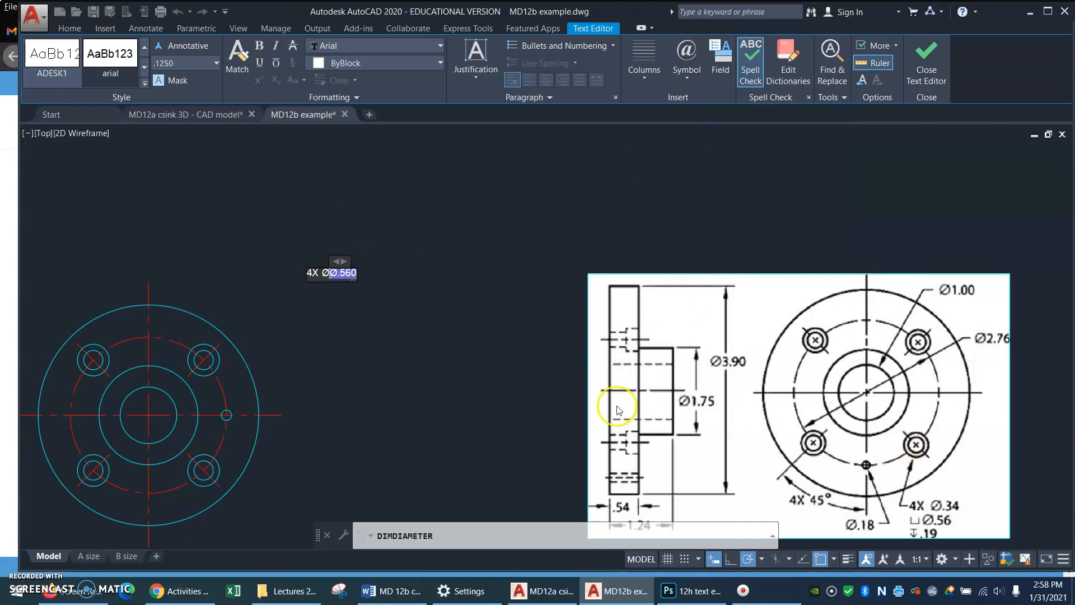
text(.340)
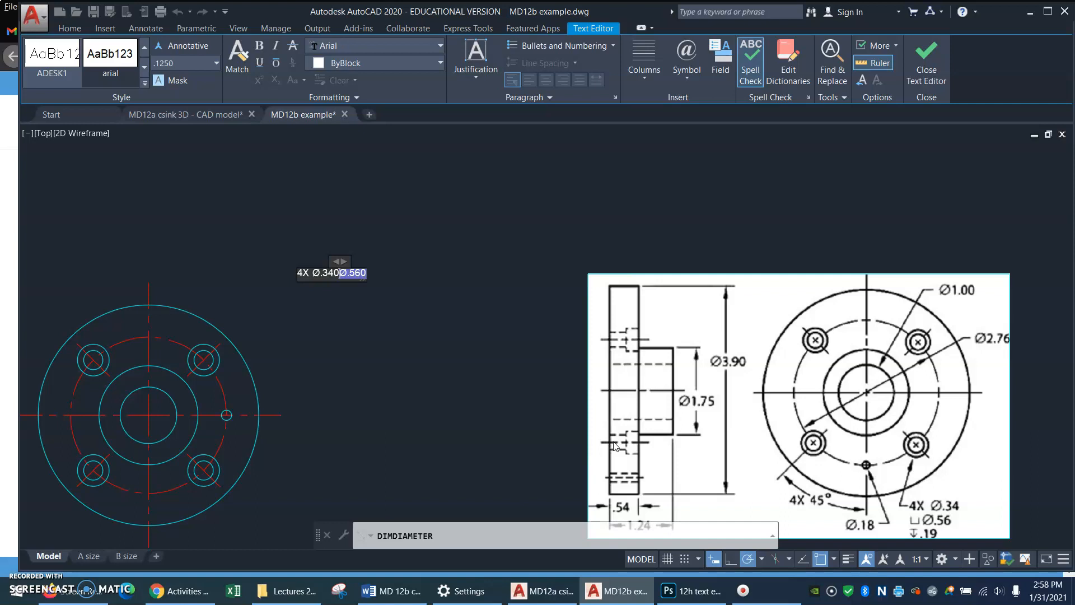
key(Return)
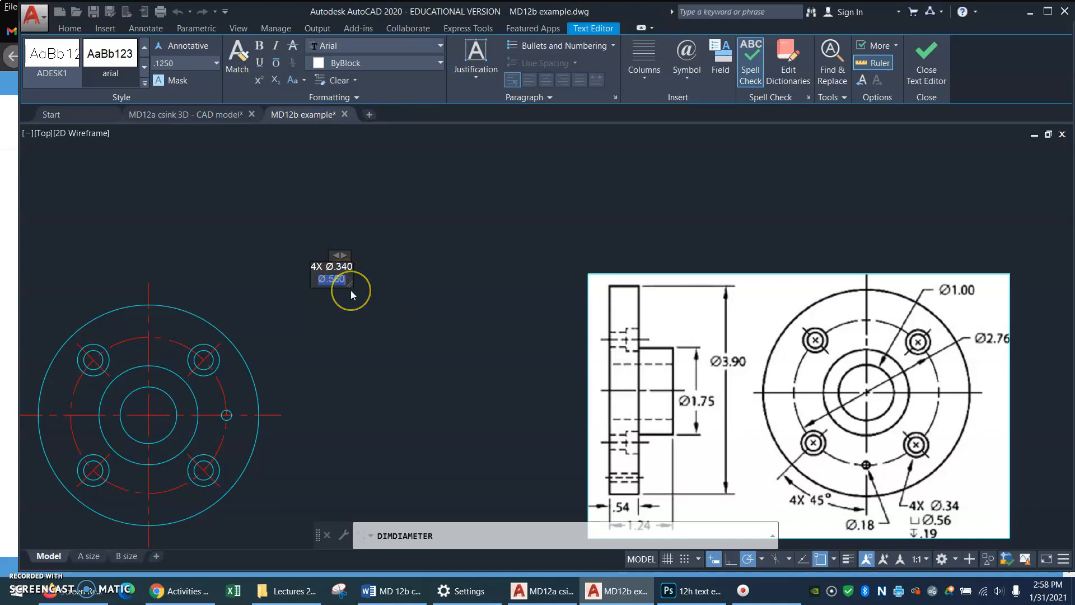
key(Return)
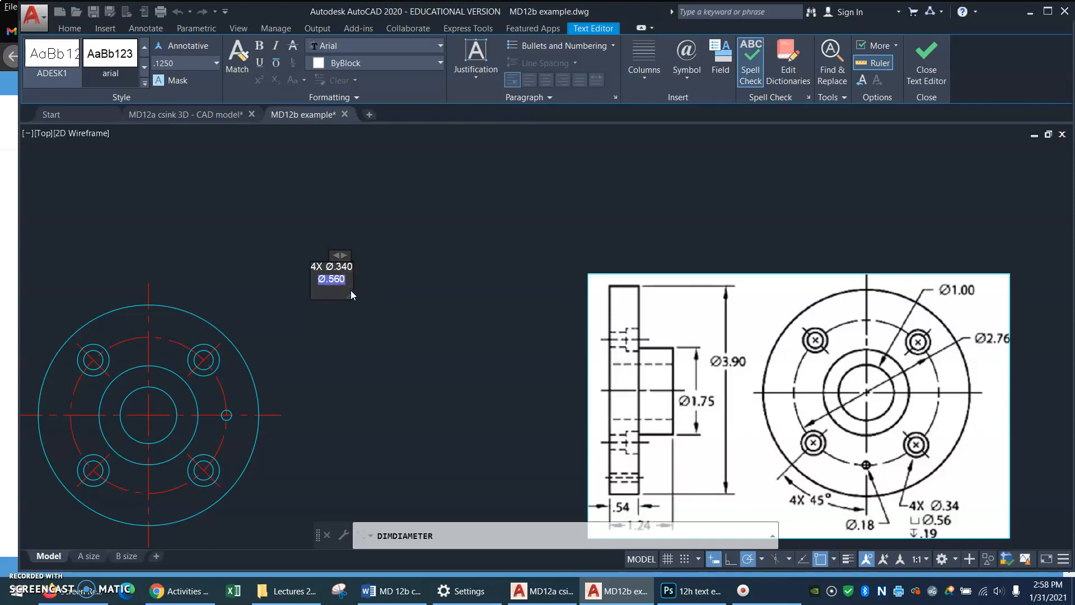
text(.190)
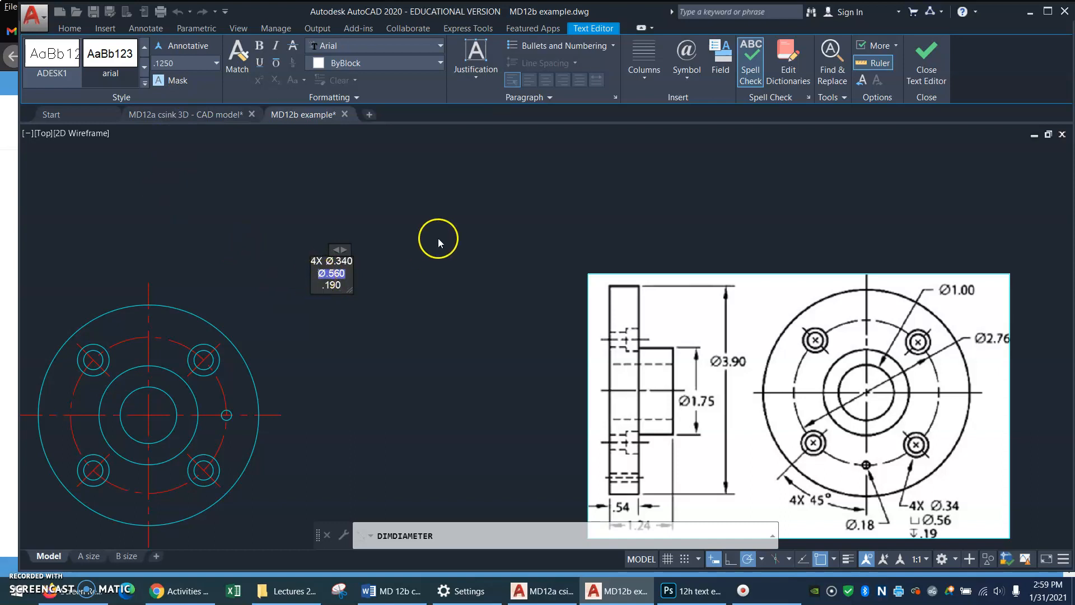
- Copy the counterbore symbol from the AIGDT font in the Character Map
click(691, 79)
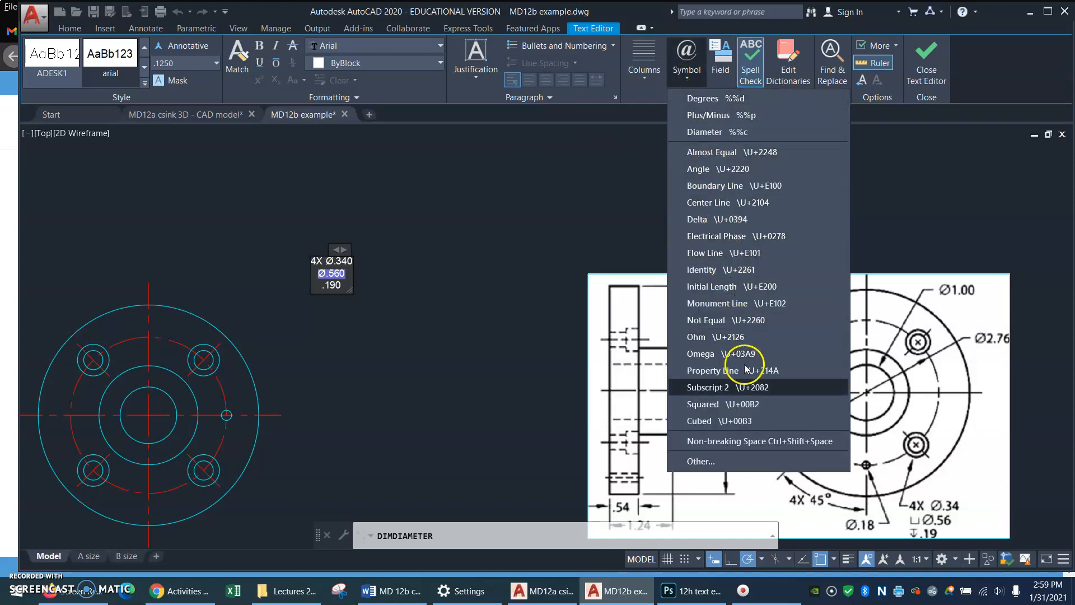
click(742, 461)
drag(185, 55, 707, 155)
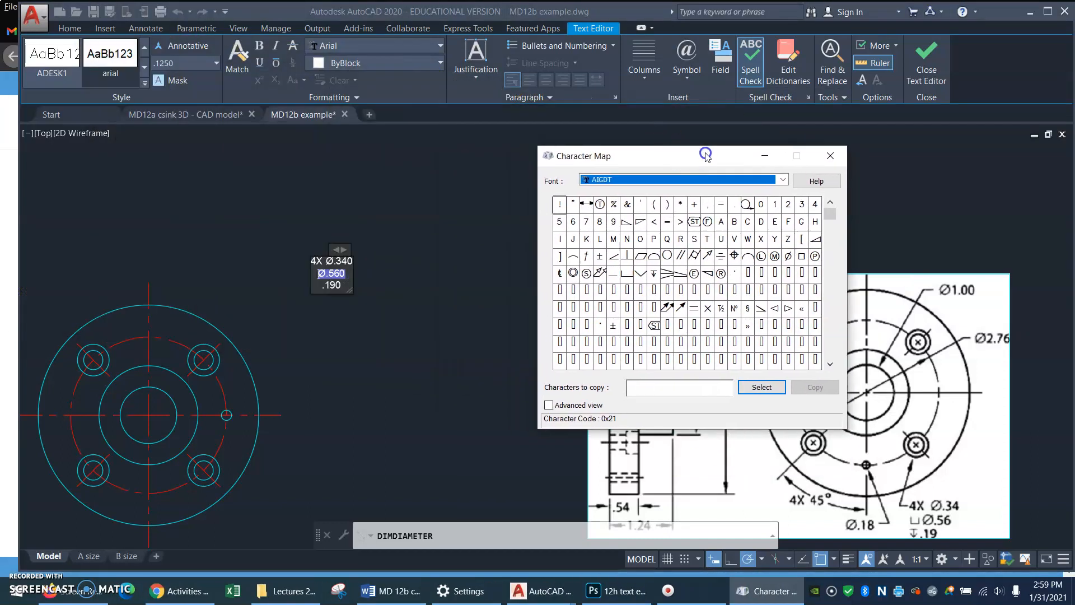
click(782, 178)
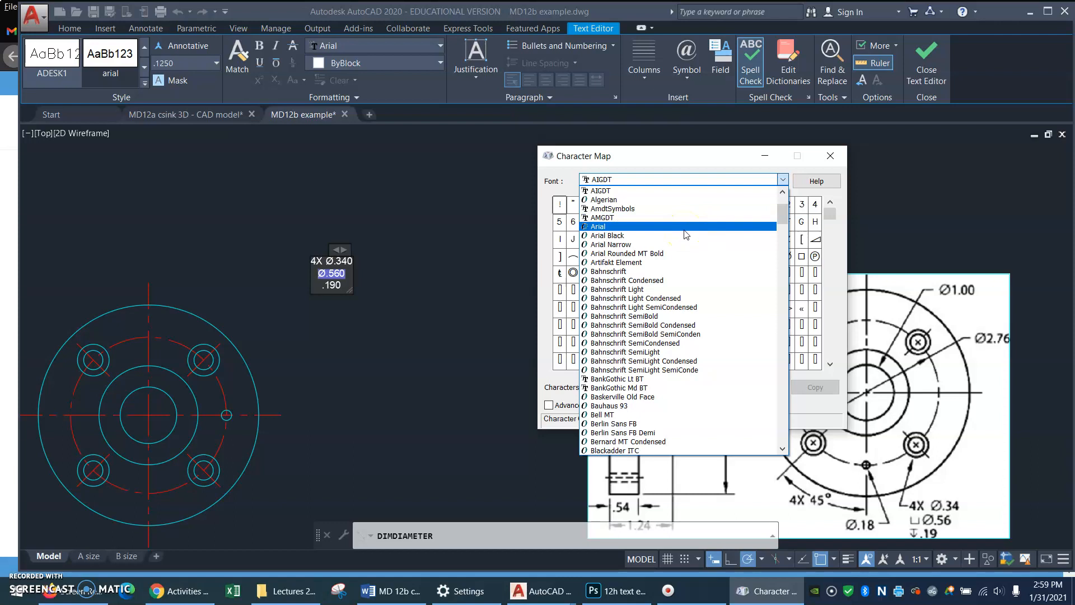
click(683, 193)
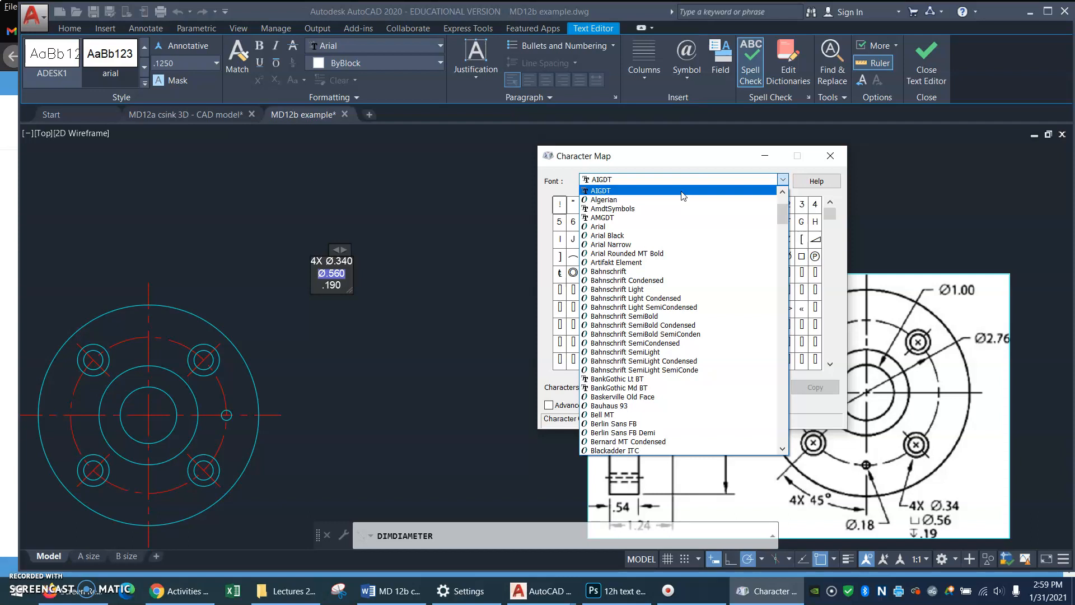
click(683, 195)
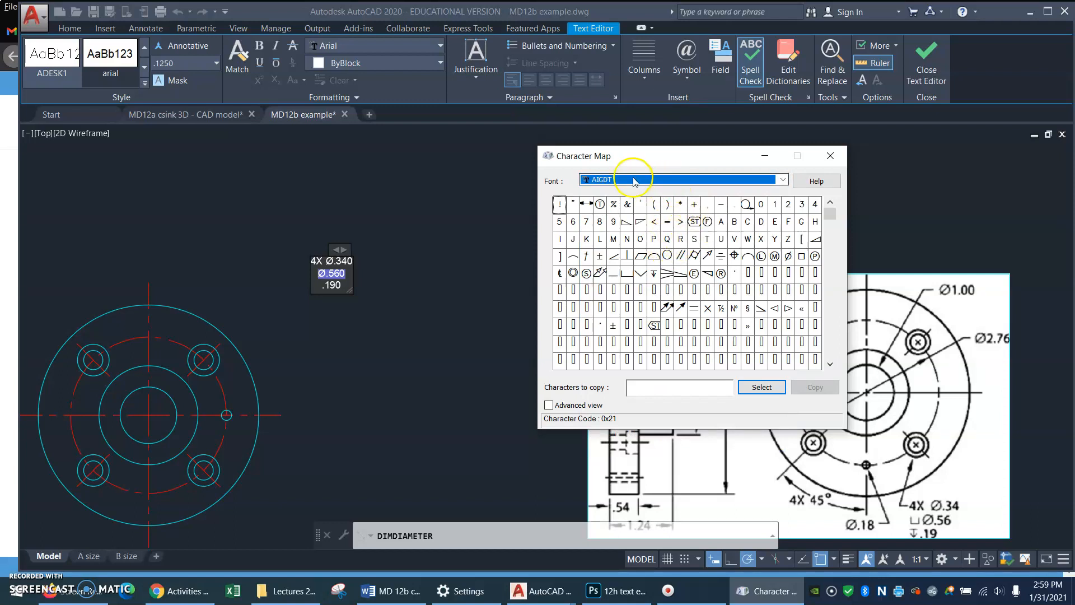
click(628, 276)
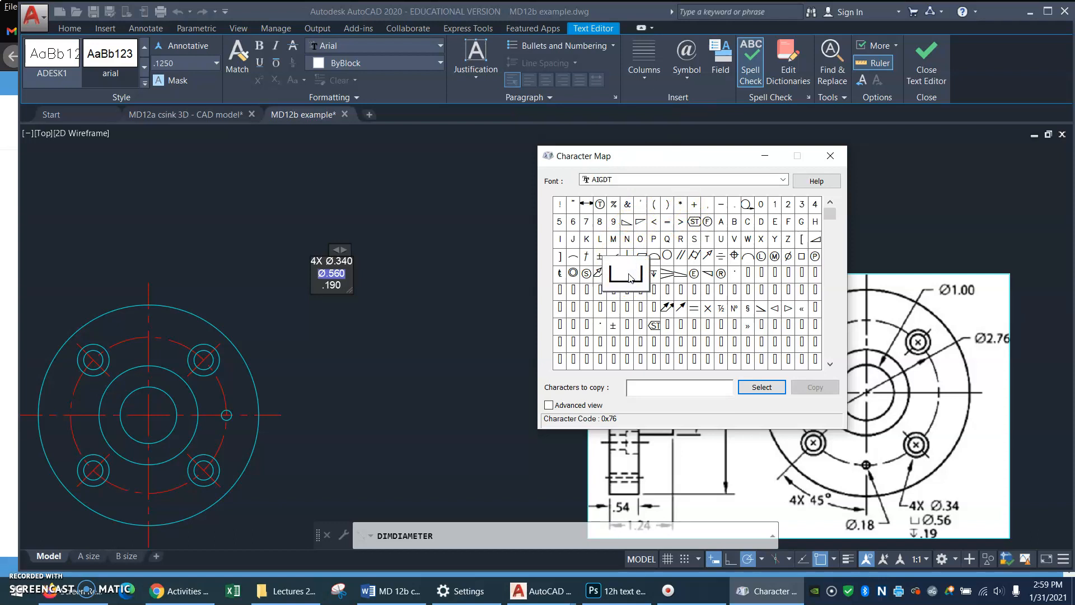
click(760, 388)
click(816, 388)
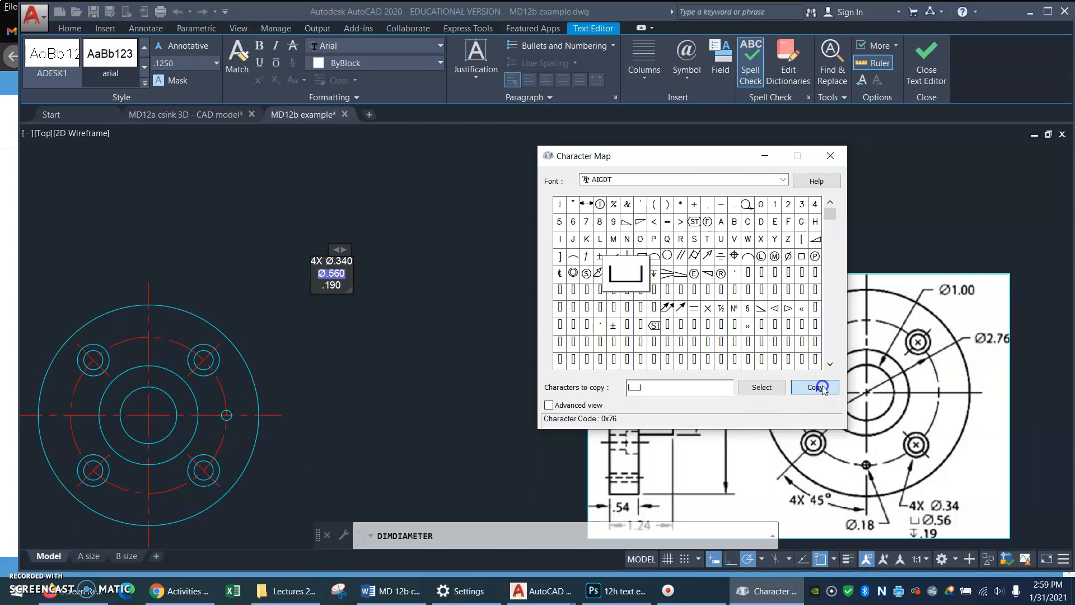
click(833, 156)
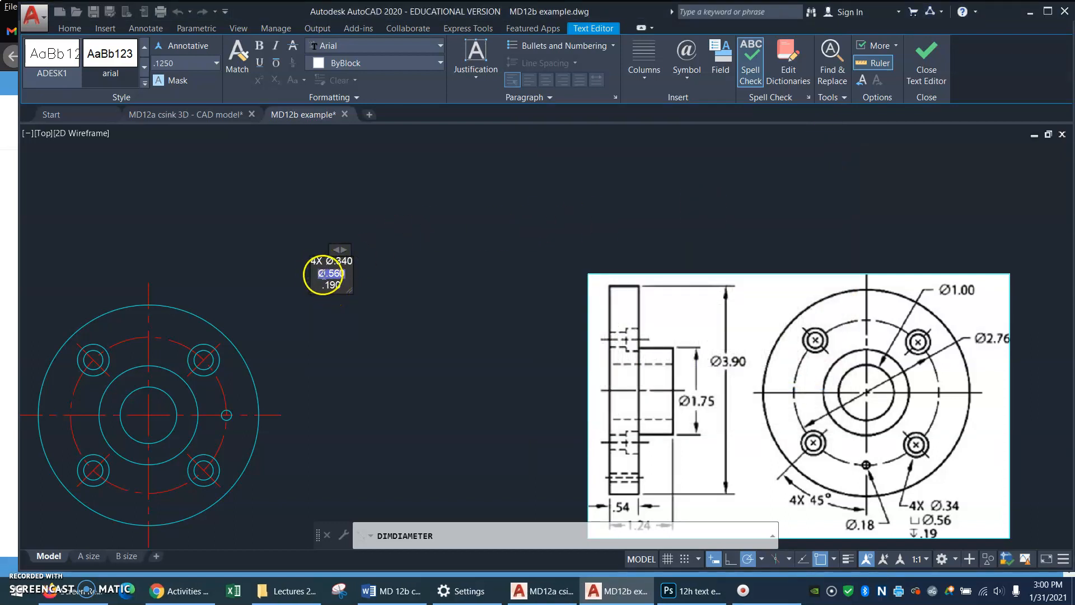
- Paste the counterbore symbol in front of the Ø.560 value and remove the extra line break
right_click(317, 275)
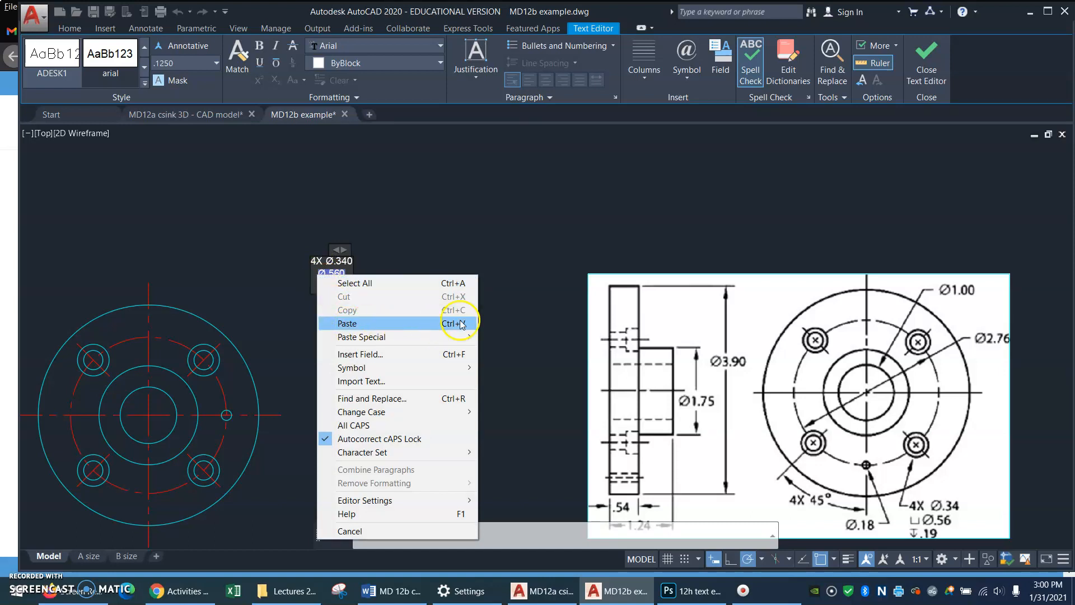
click(348, 324)
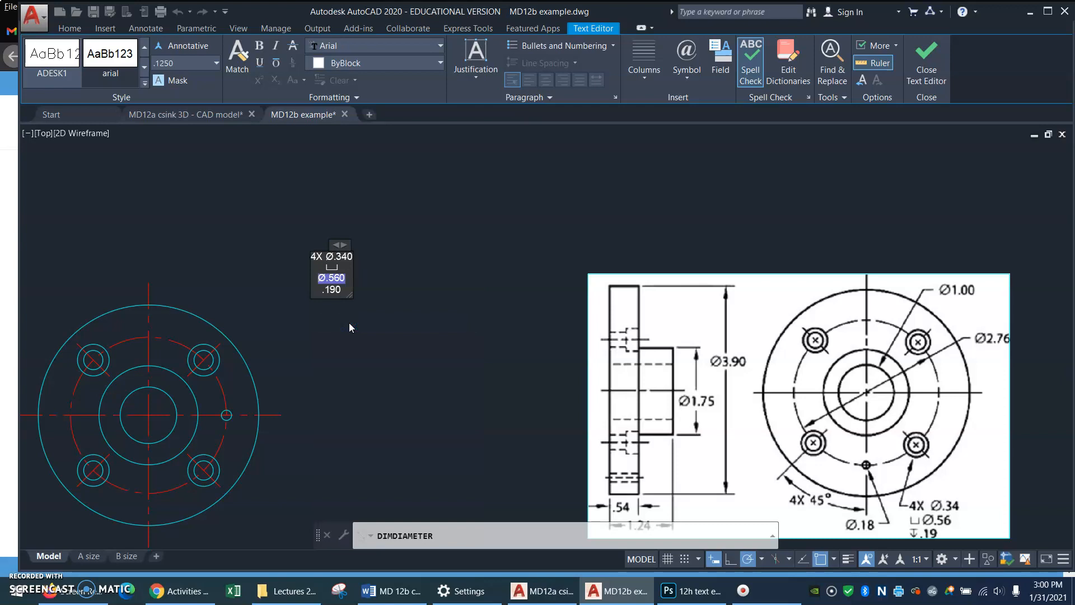
key(BackSpace)
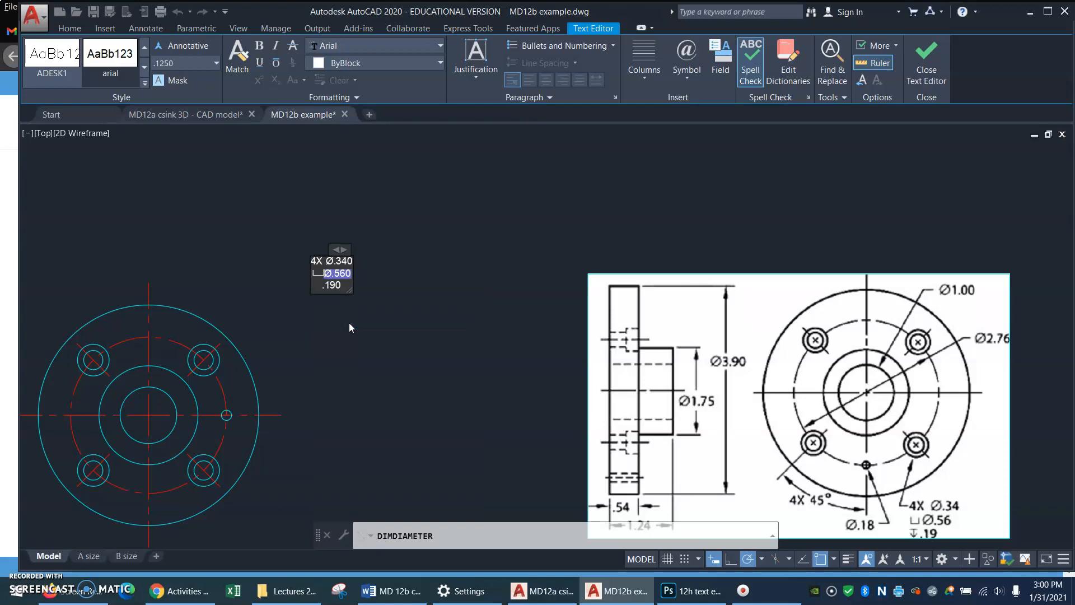
- Copy the depth symbol from the AIGDT font in the Character Map for the callout's last line
key(Down)
click(687, 80)
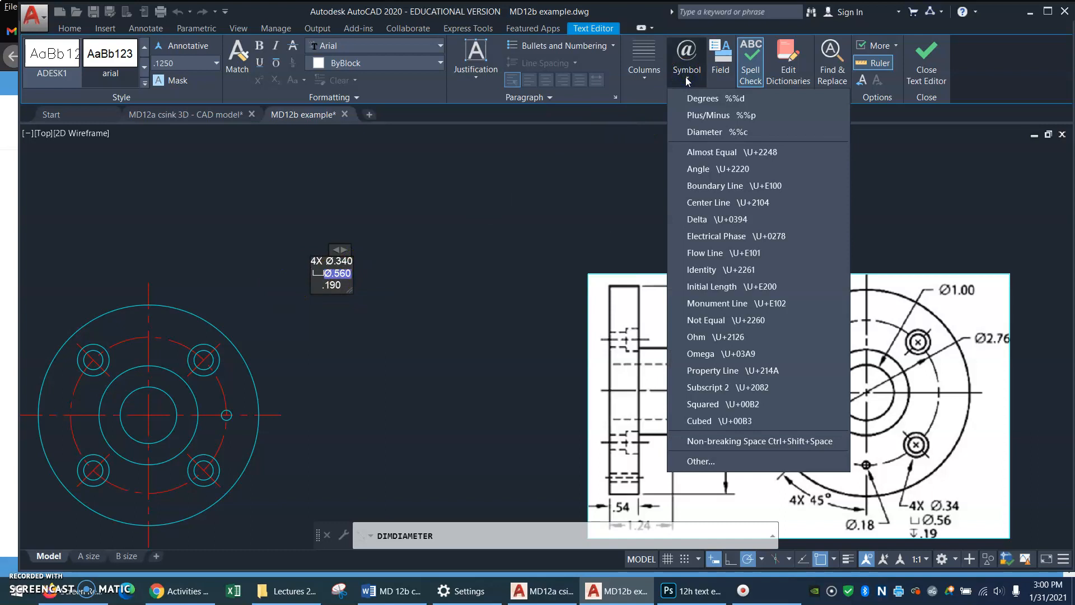
click(750, 459)
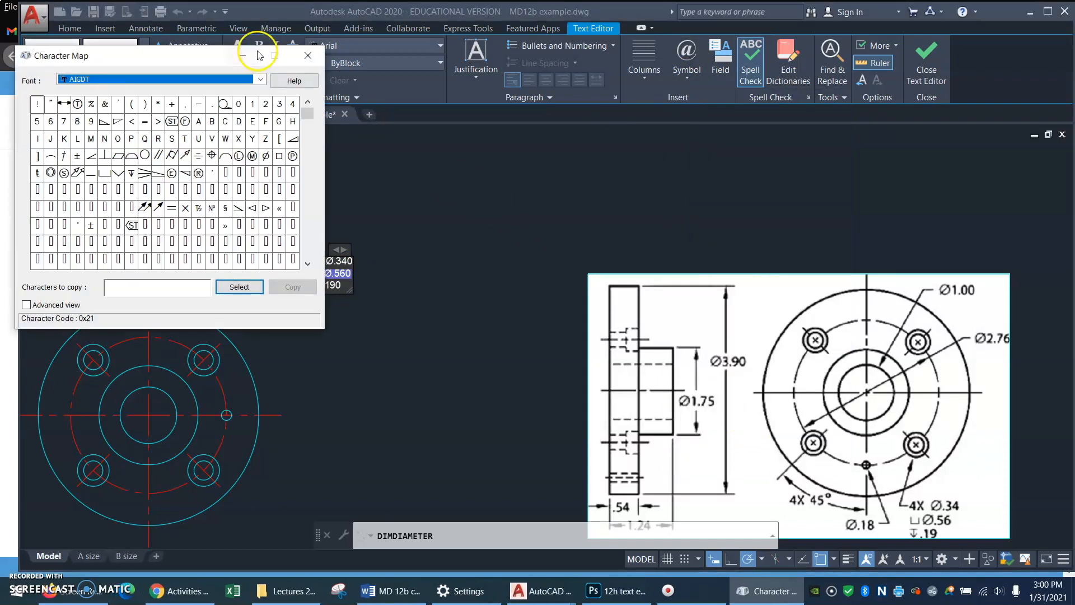
drag(199, 56, 672, 143)
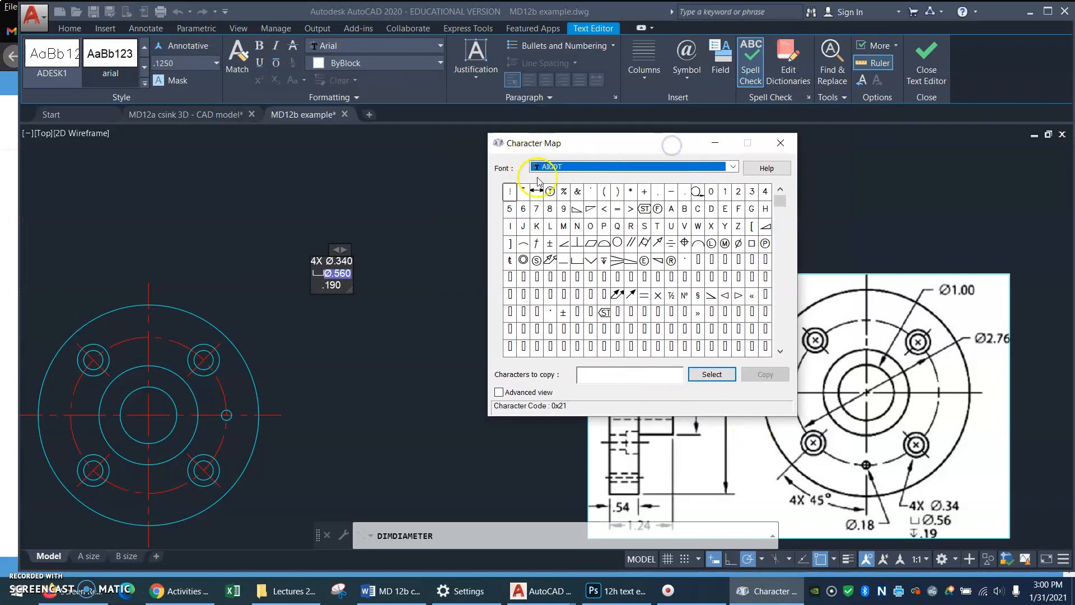
click(605, 261)
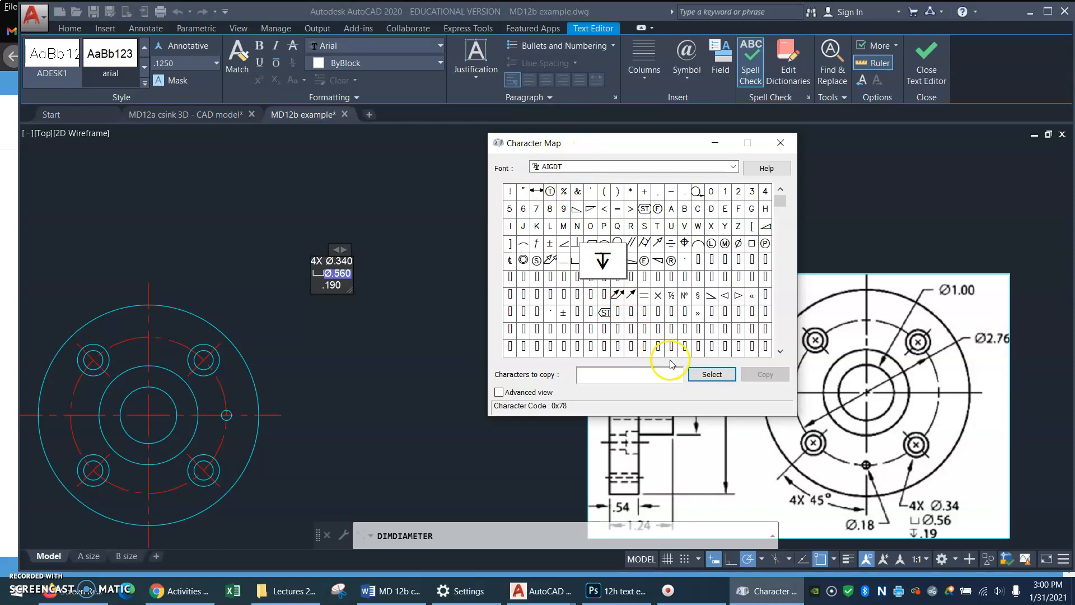
click(712, 374)
click(781, 373)
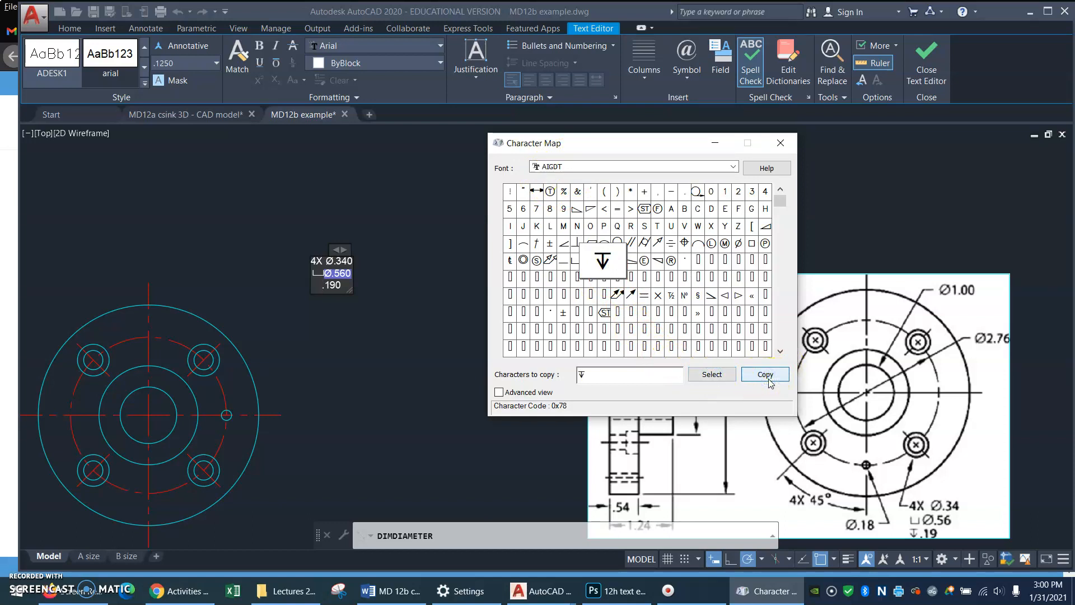
click(786, 143)
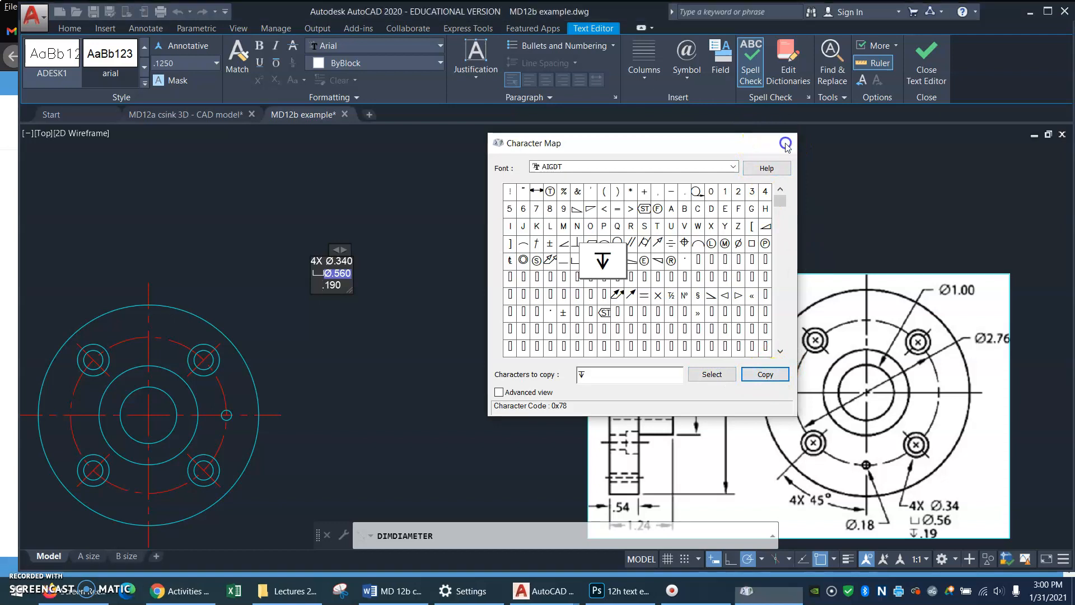
- Paste the depth symbol in front of .190 and join it onto the same line
right_click(315, 292)
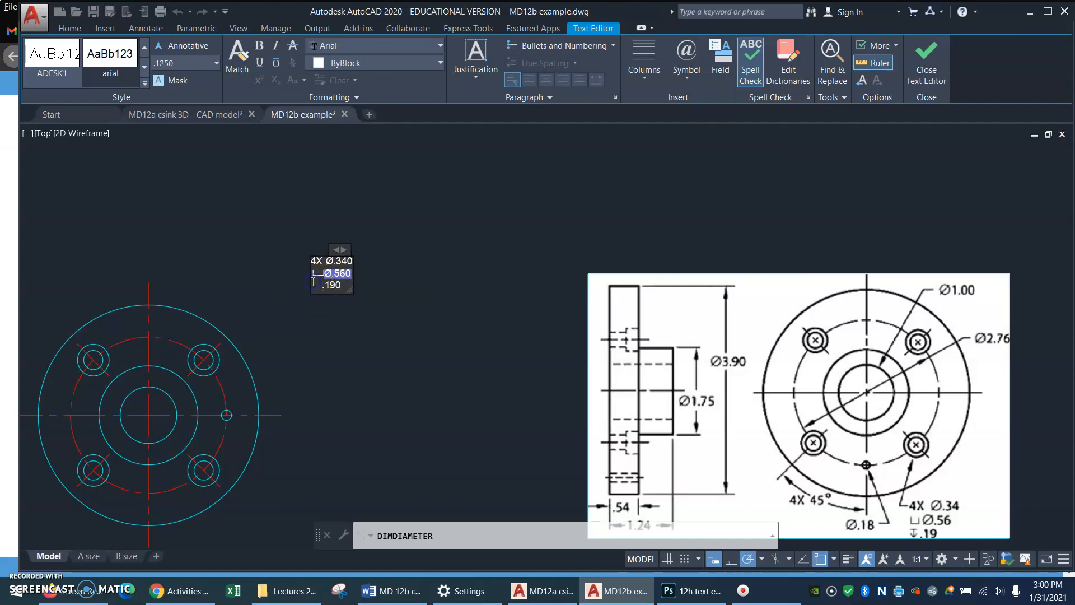
right_click(313, 282)
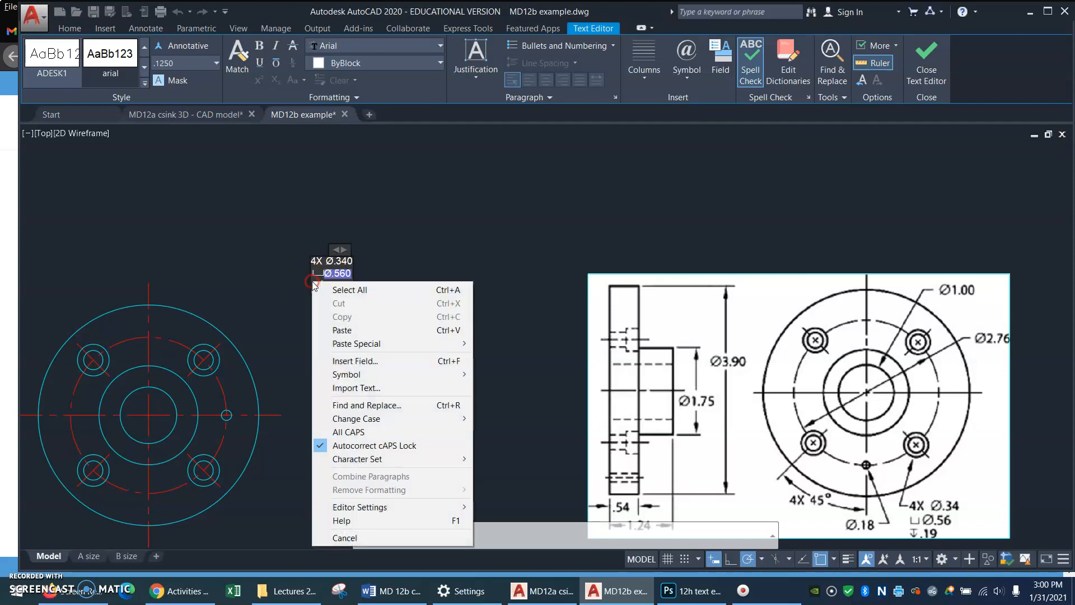
click(350, 330)
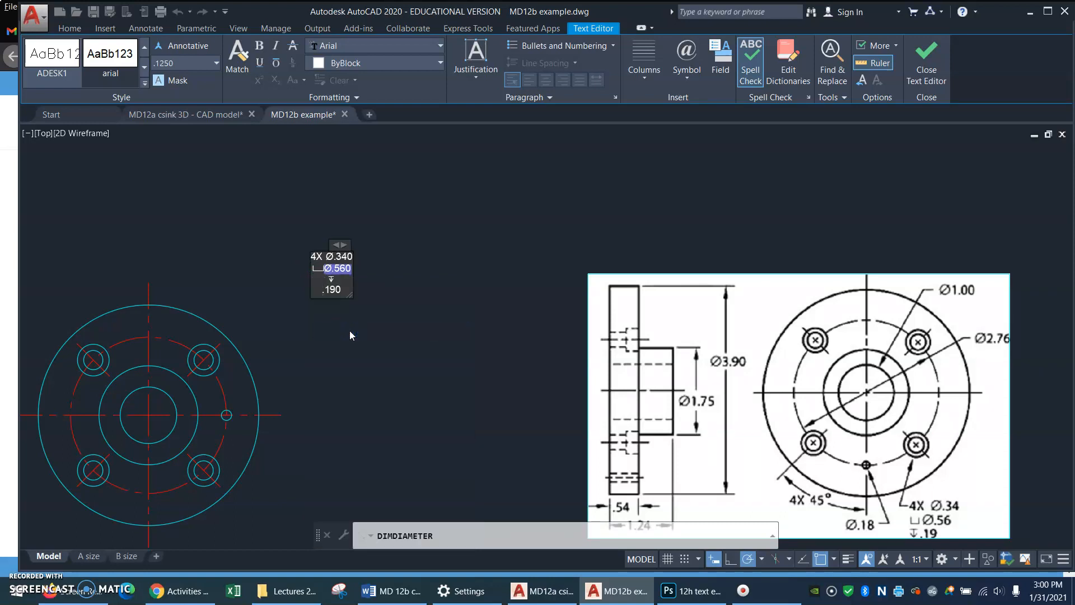
key(BackSpace)
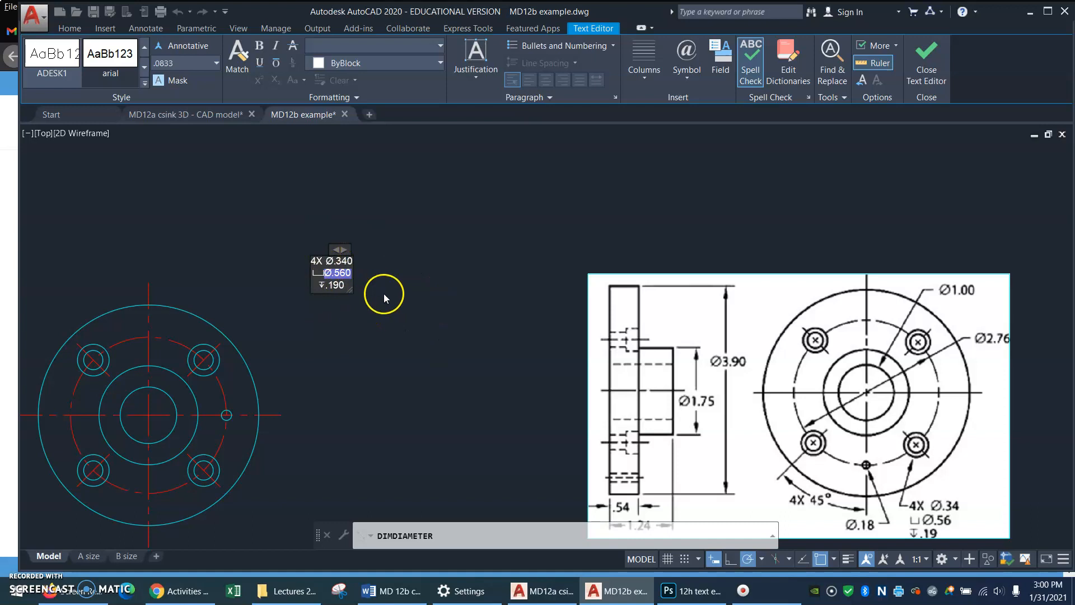
- Finish the counterbore callout text and place it outside the flange's outer circle, up and to the right of the dimensioned hole
click(936, 57)
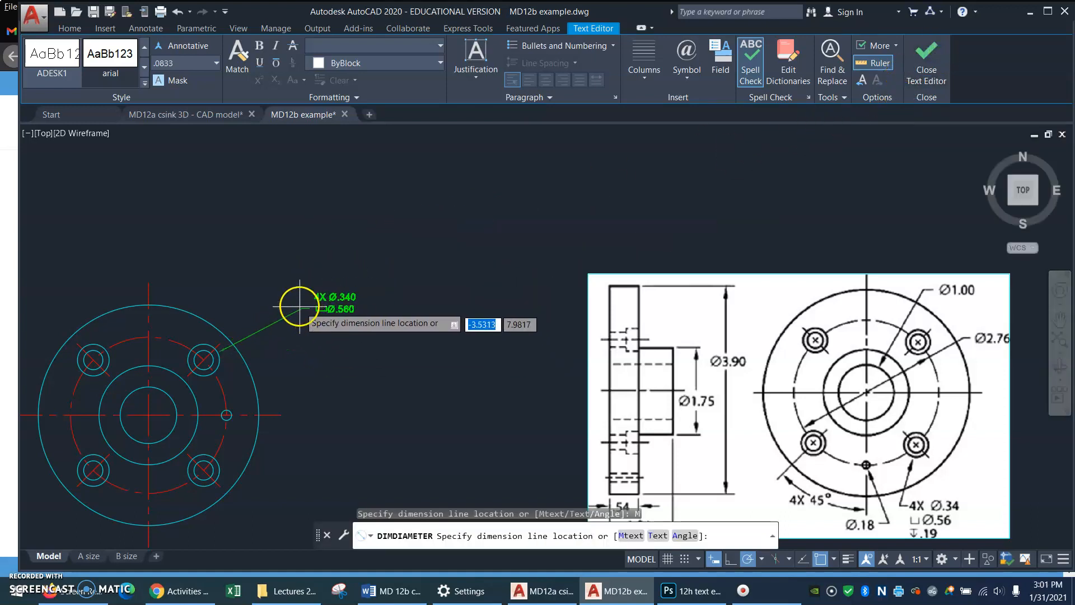
click(287, 309)
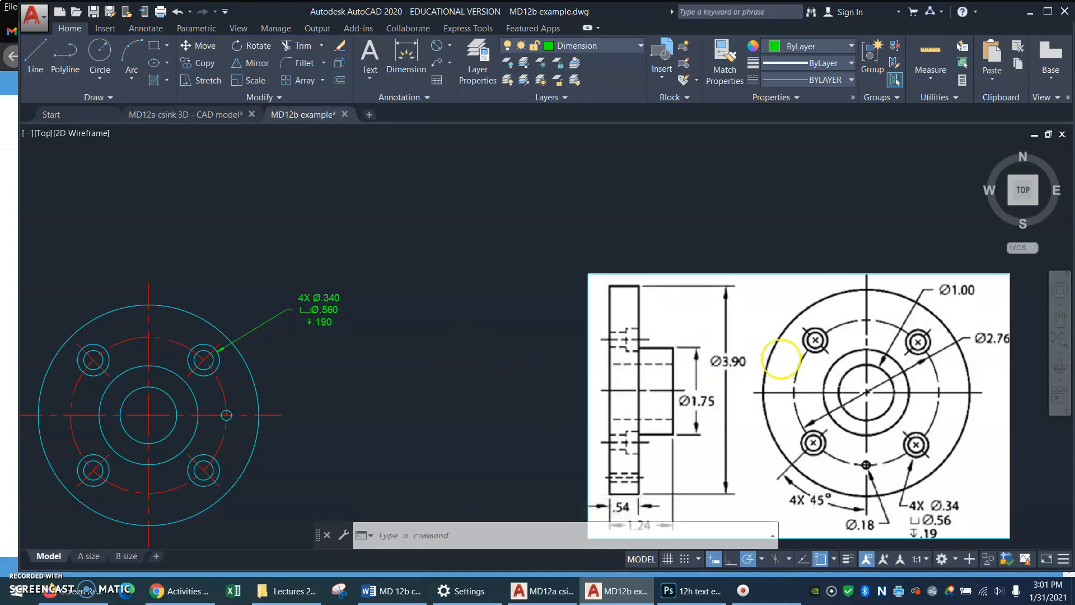
- Move the reference image horizontally to the right to clear space beside the flange's circular view
text(z)
key(Return)
key(Return)
drag(492, 298, 515, 420)
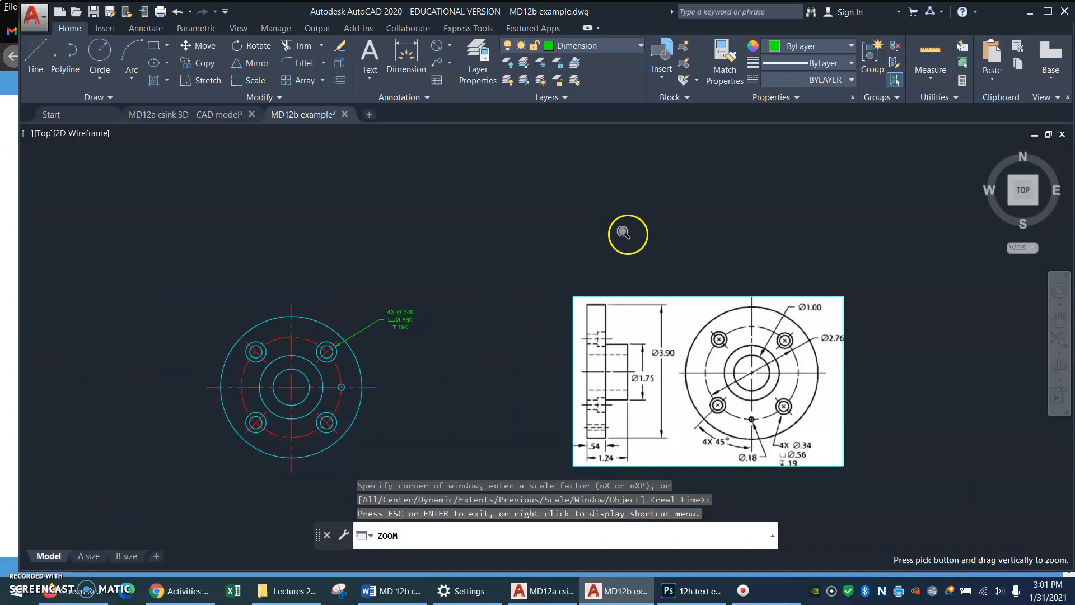
key(Escape)
text(m)
key(Return)
click(756, 246)
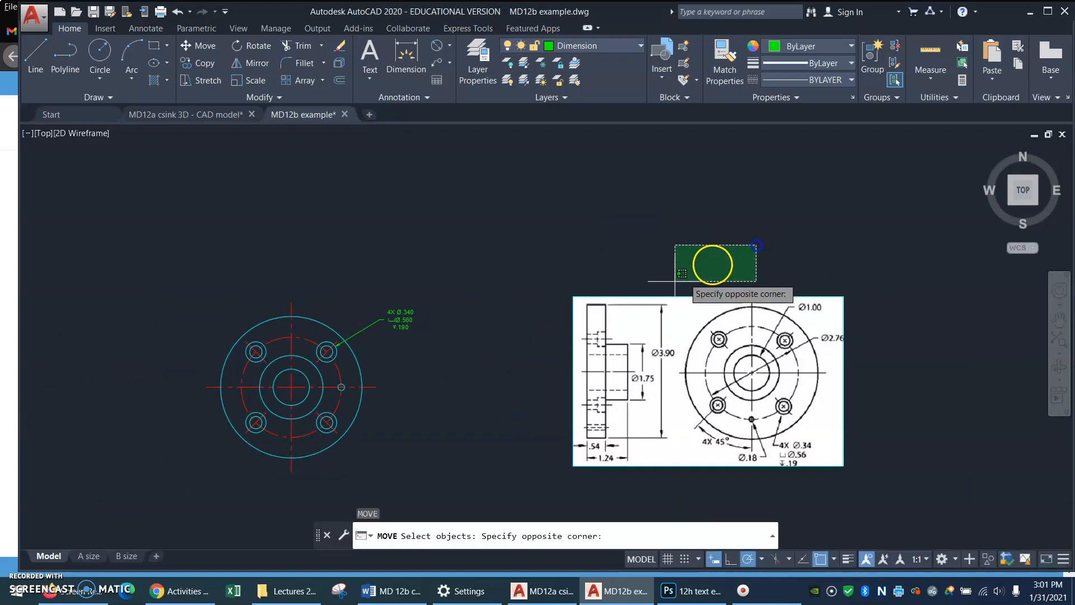
click(508, 361)
key(Return)
click(573, 296)
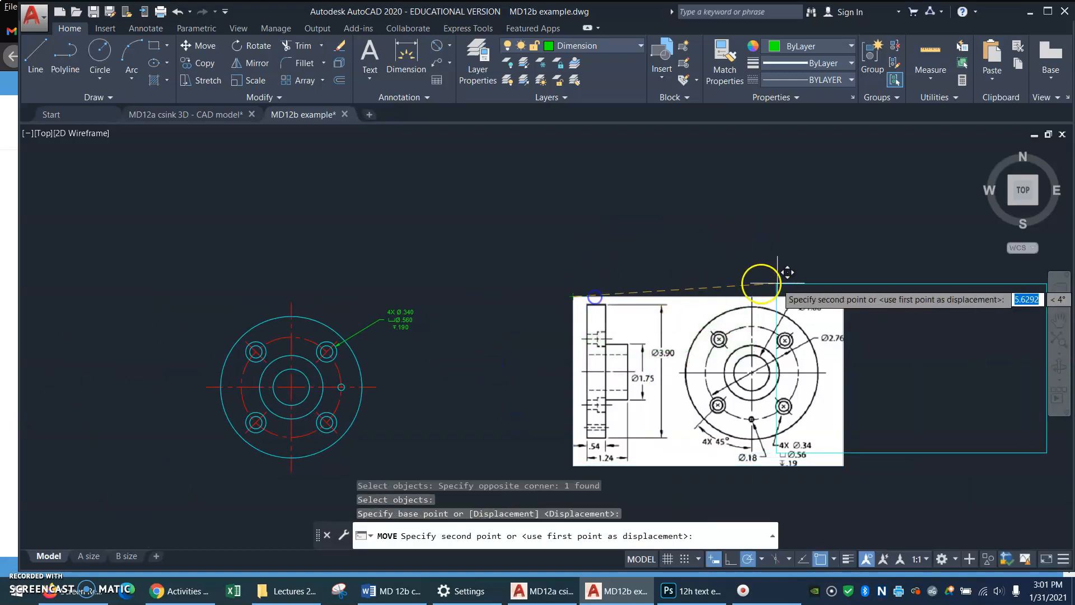
click(796, 297)
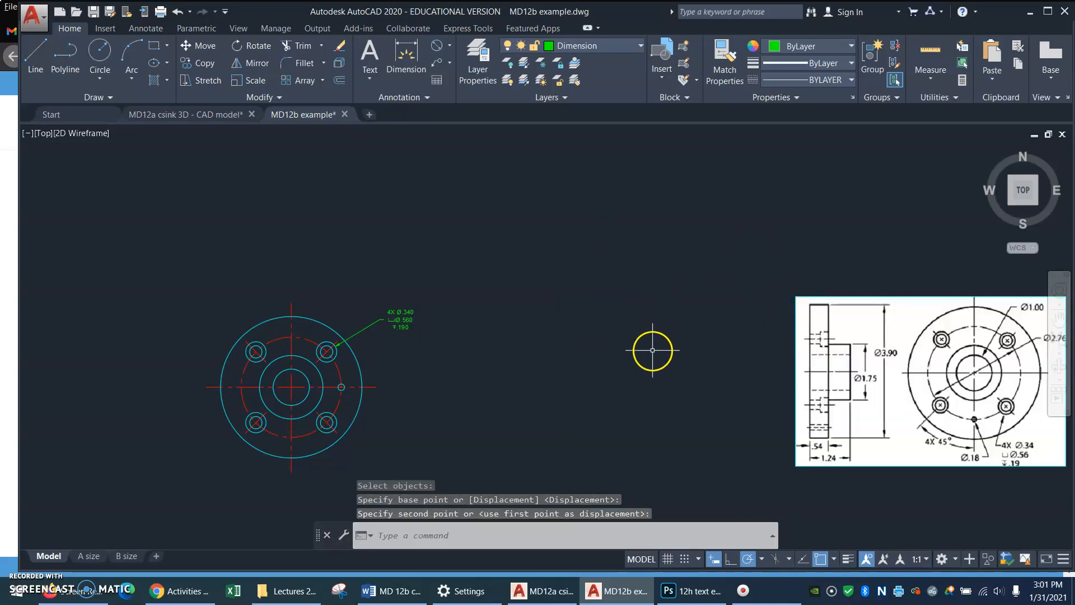
- Make the Object layer current and draw a vertical line about 6.26 long between the circular view and the reference image
click(639, 45)
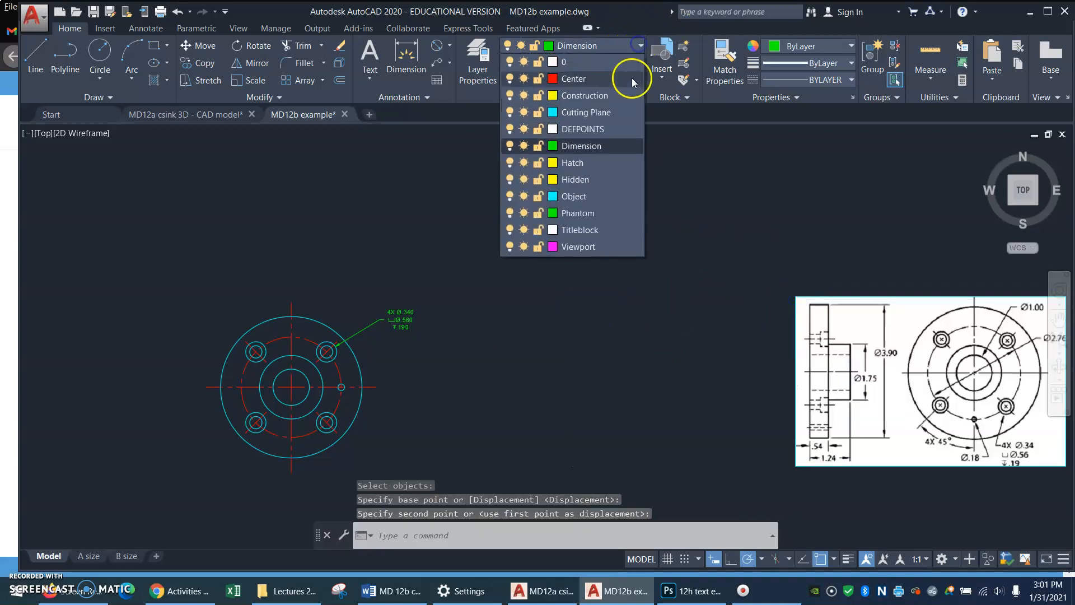
click(611, 197)
text(l)
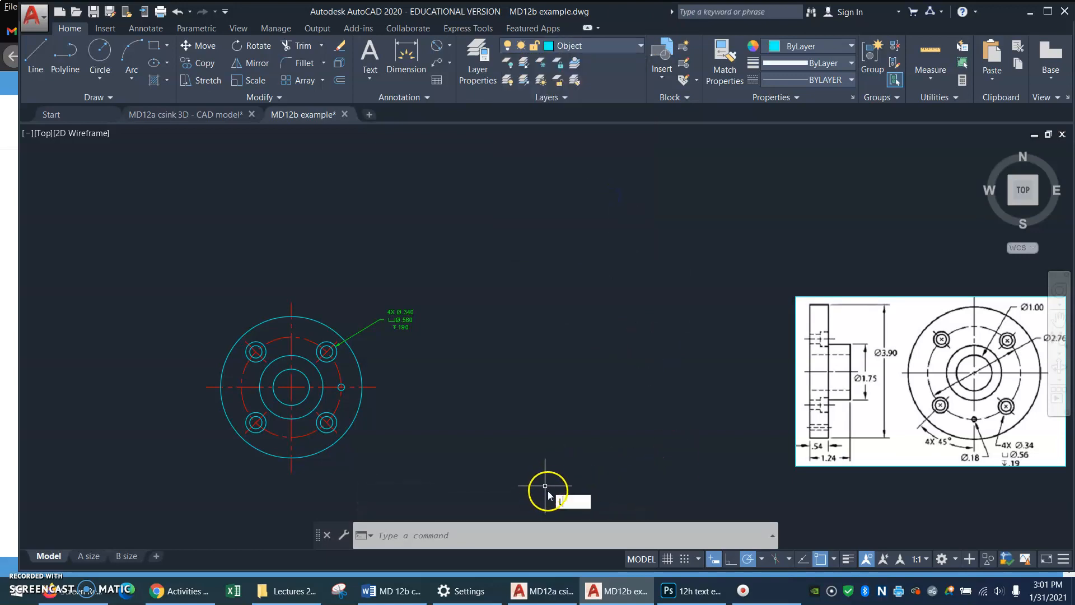
key(Return)
click(523, 491)
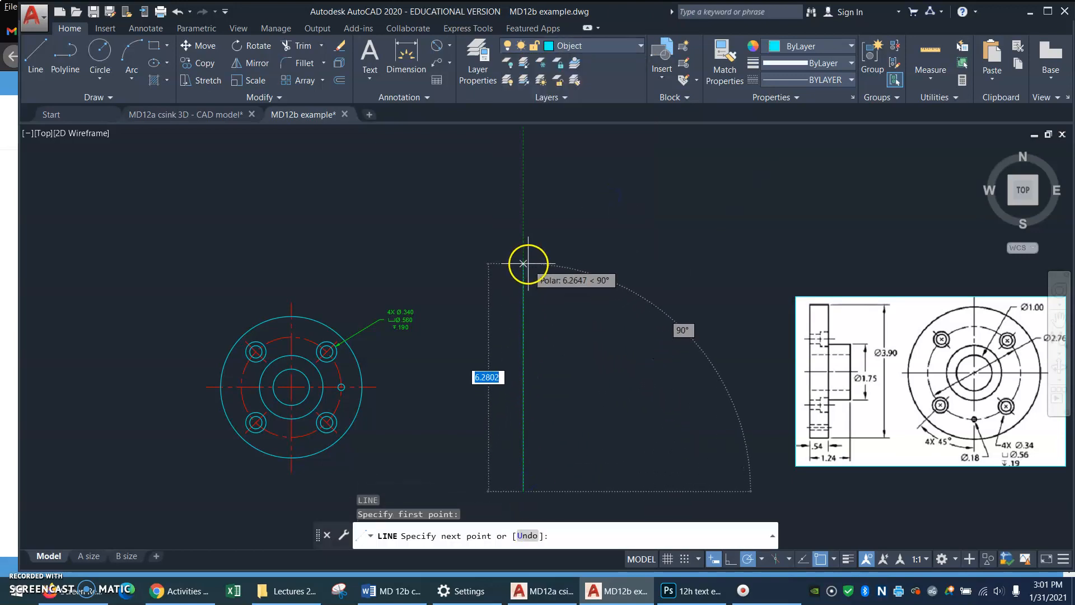
click(523, 263)
key(Return)
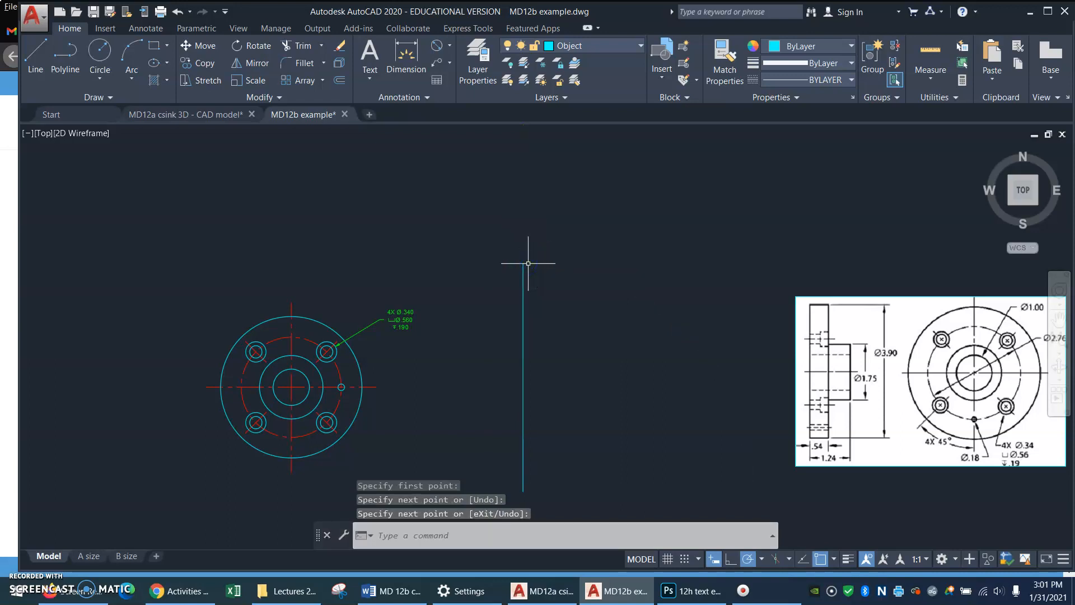
- Offset the vertical line .54 to the right for the flange thickness
text(o)
key(Return)
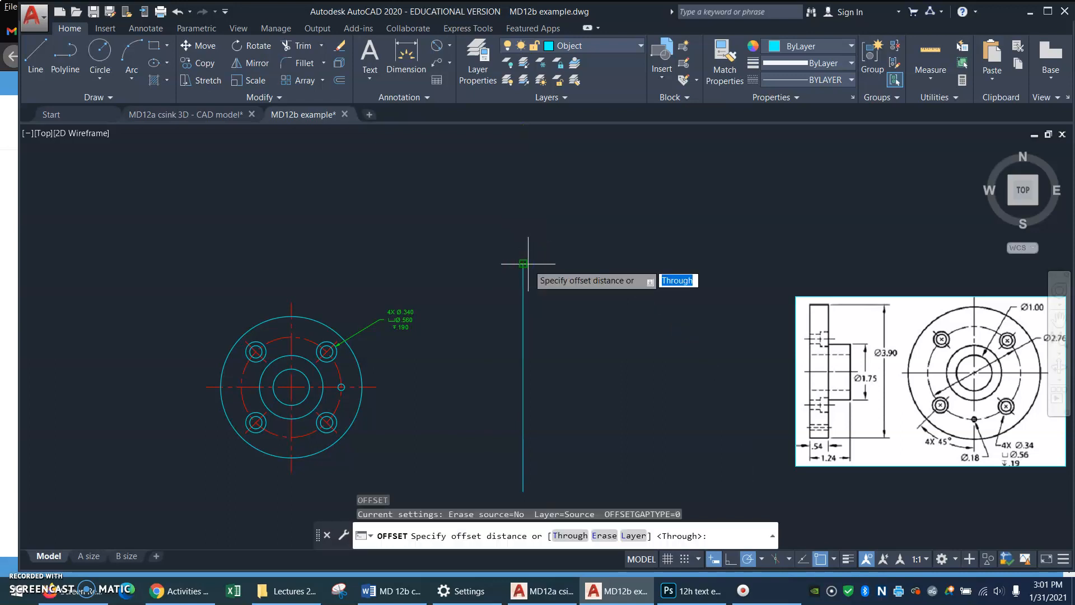
key(Return)
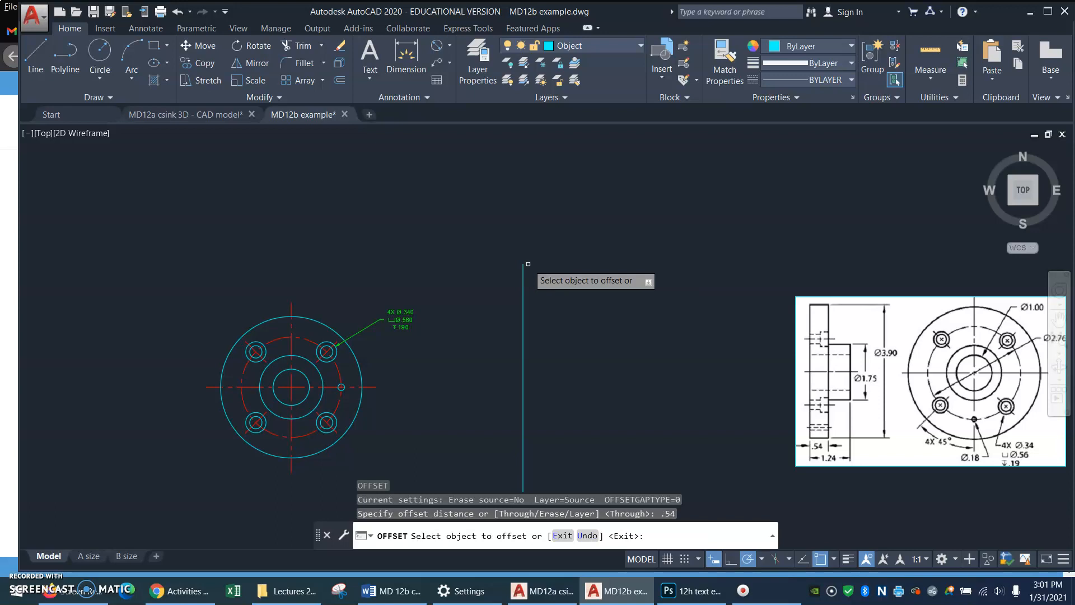
click(522, 294)
click(560, 286)
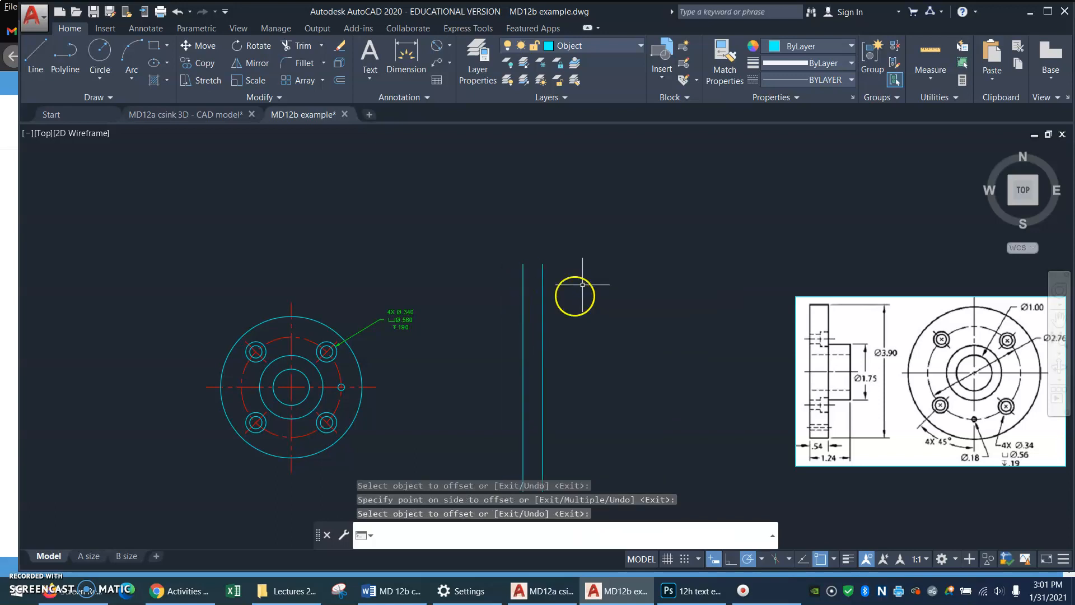
key(Return)
- Offset the right-hand vertical line 1.24 to the left for the overall depth of the side view
key(Return)
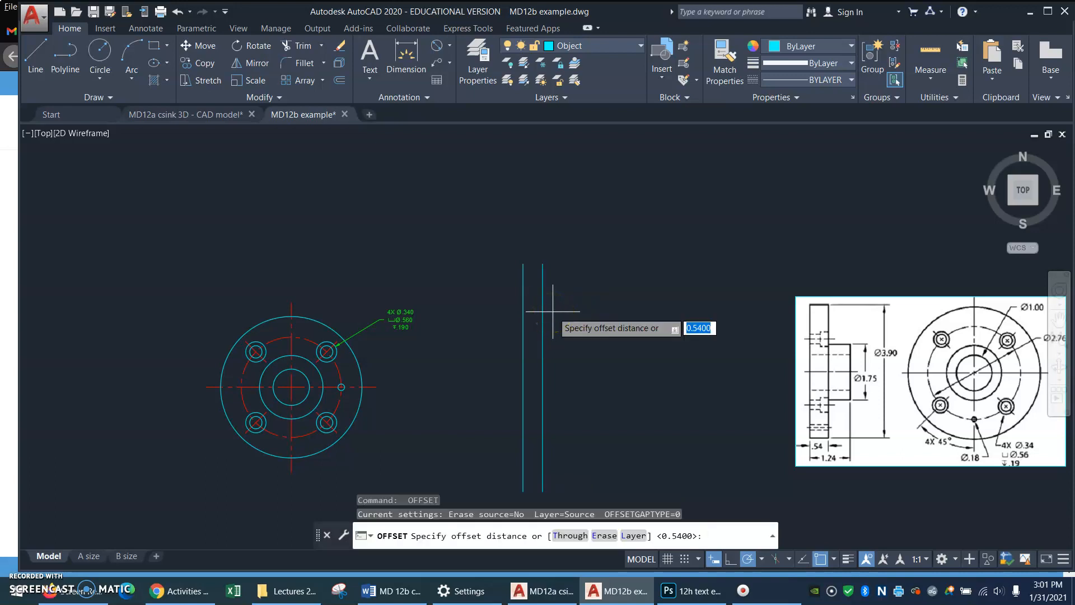
text(1.24)
key(Return)
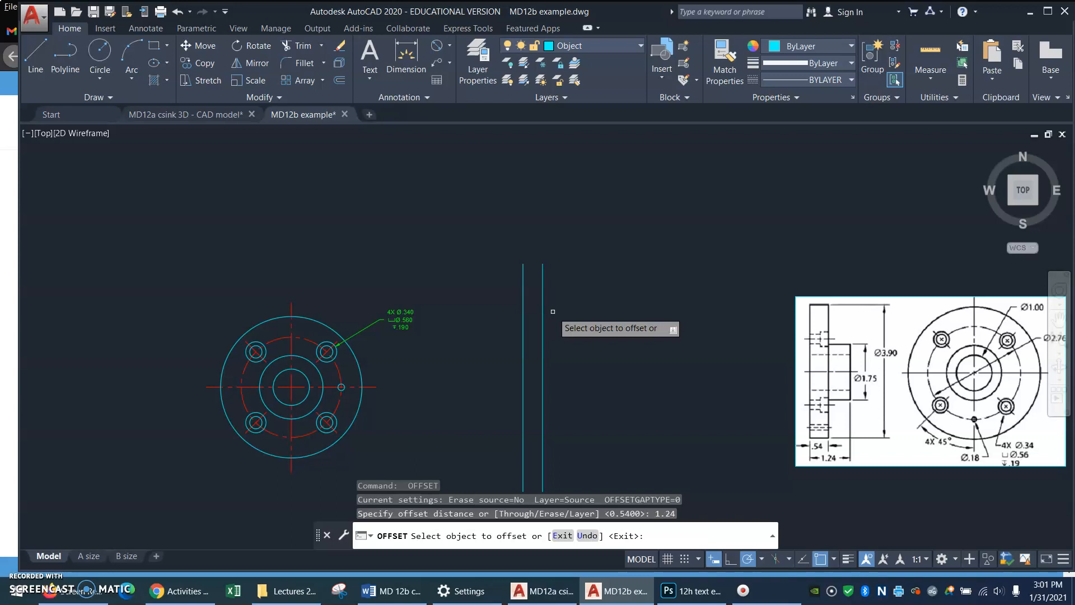
click(543, 287)
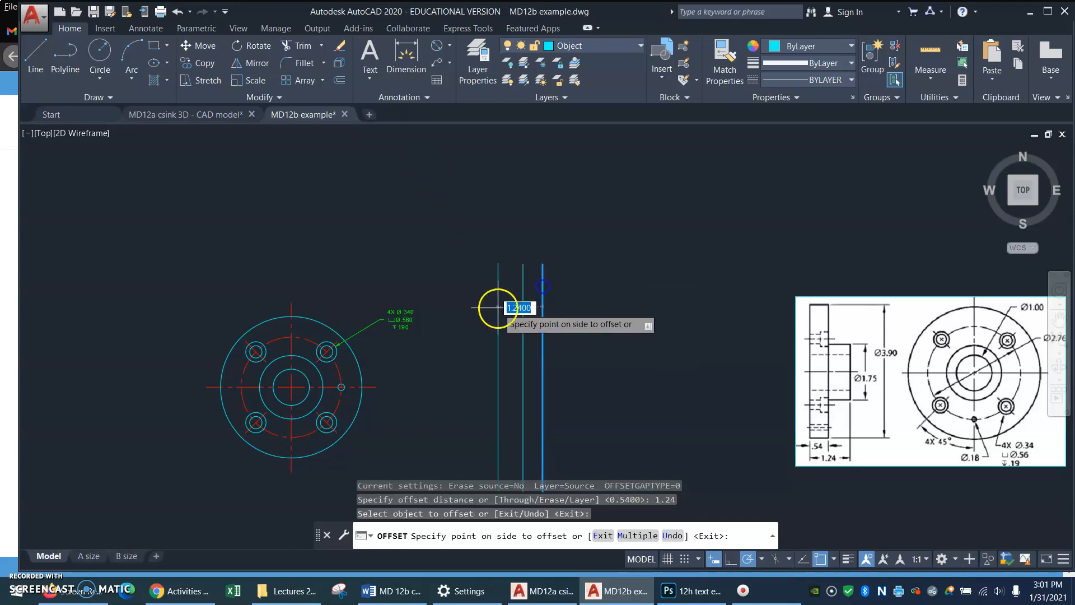
click(487, 302)
key(Return)
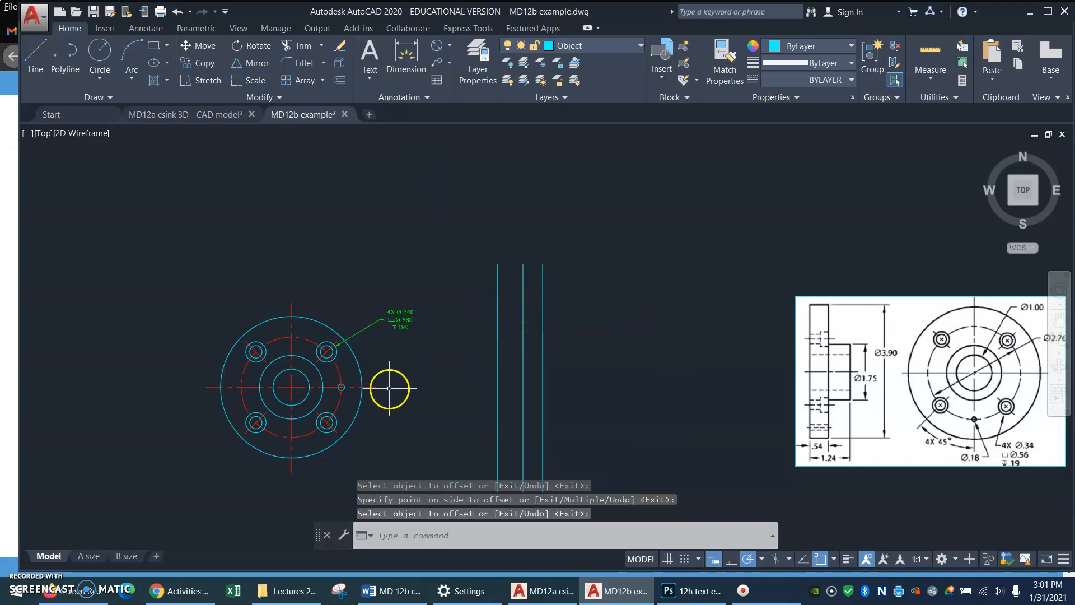
- Draw a horizontal line from the right end of the circular view's horizontal centerline across the three vertical lines
key(l)
key(Return)
click(375, 387)
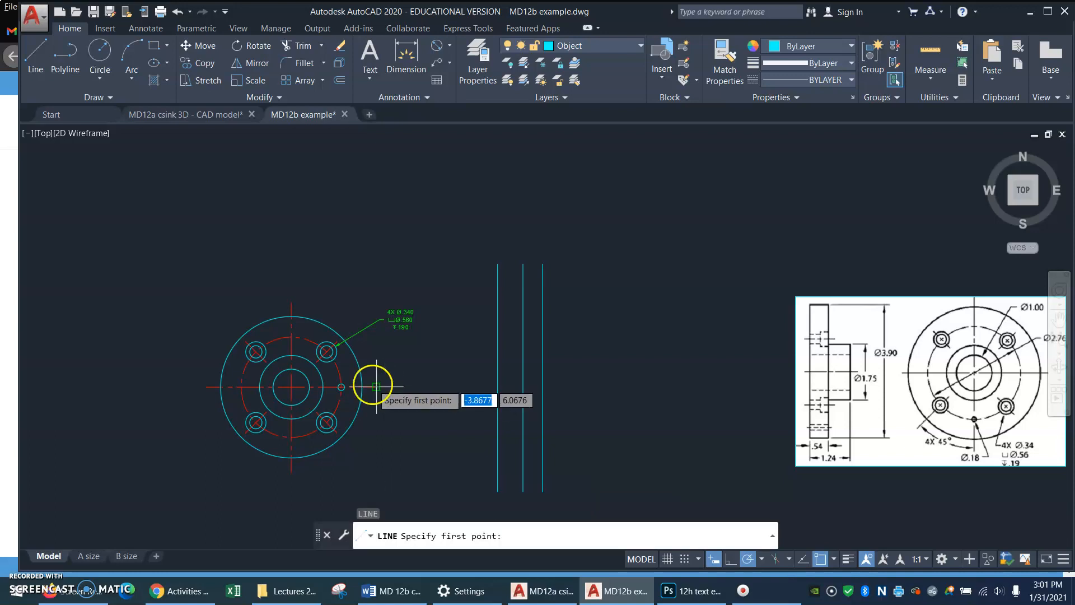
click(614, 387)
key(Return)
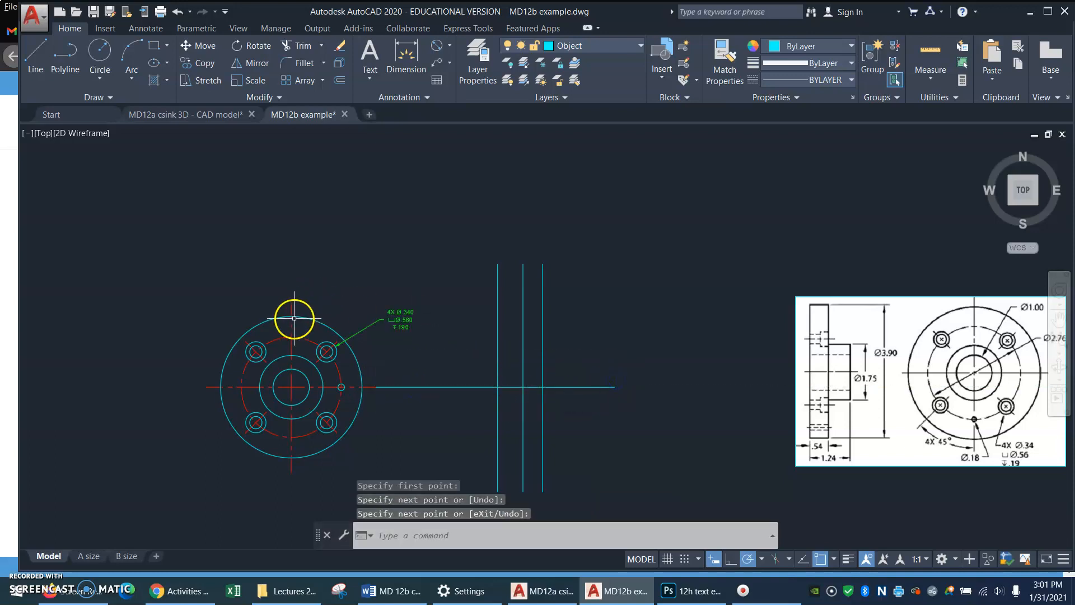
- Project horizontal lines from the outer circle's top and bottom quadrants across the three vertical lines
key(Return)
click(292, 316)
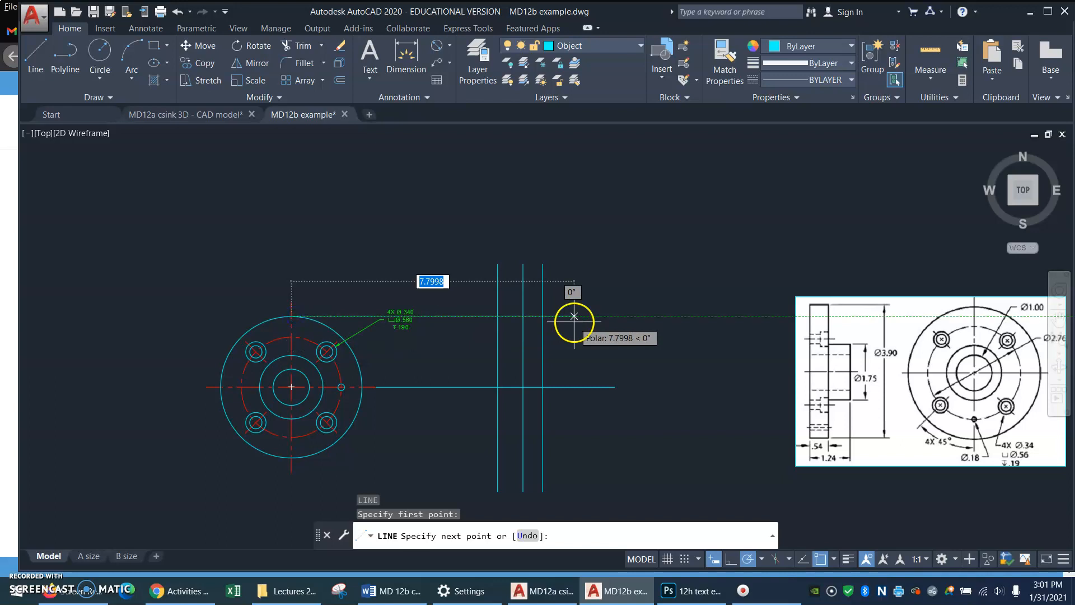
click(574, 316)
key(Return)
key(Return)
click(291, 458)
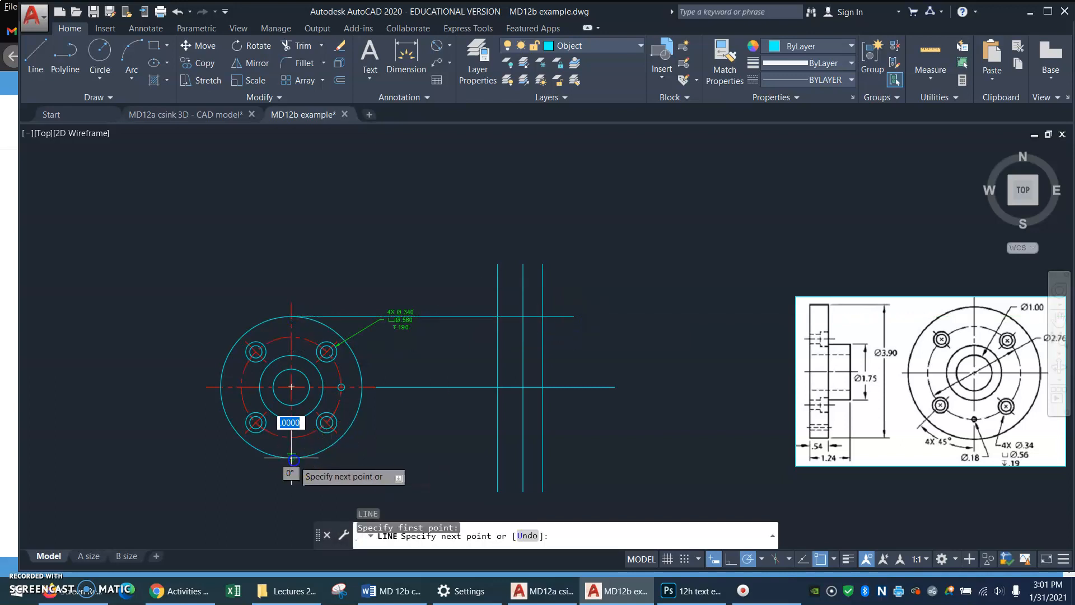
click(615, 457)
key(Return)
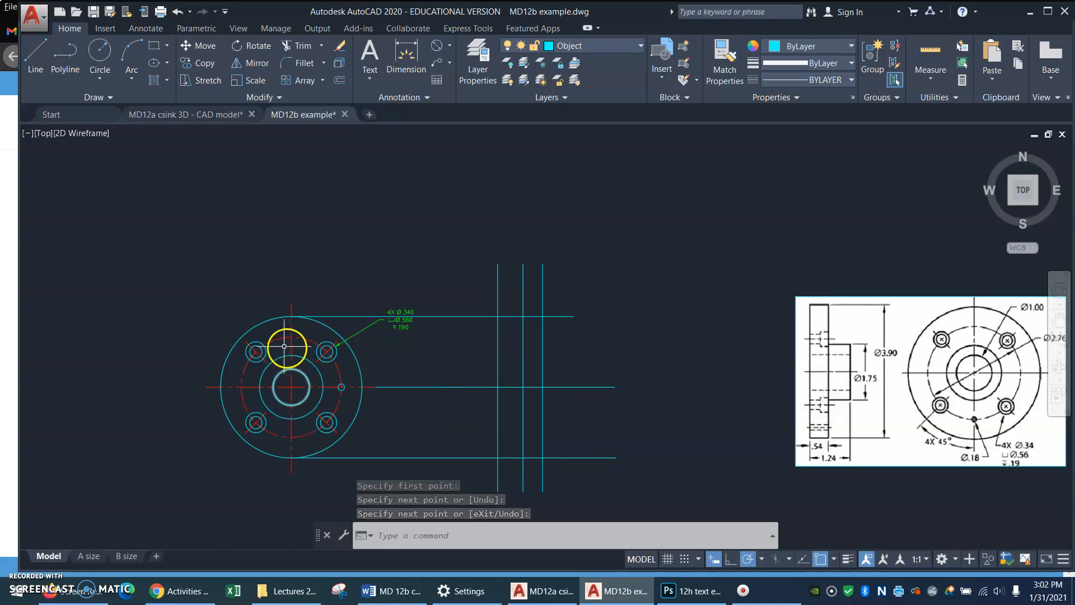
- Copy the upper-left counterbored hole's two circles from their center to the bolt circle's top and bottom quadrants
text(co)
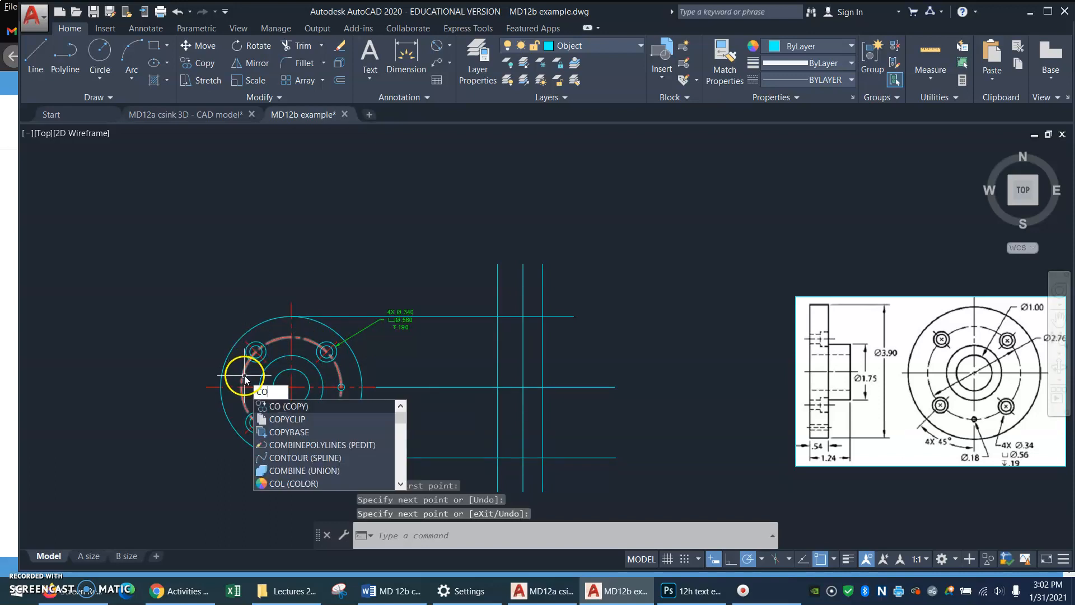
key(Return)
click(257, 359)
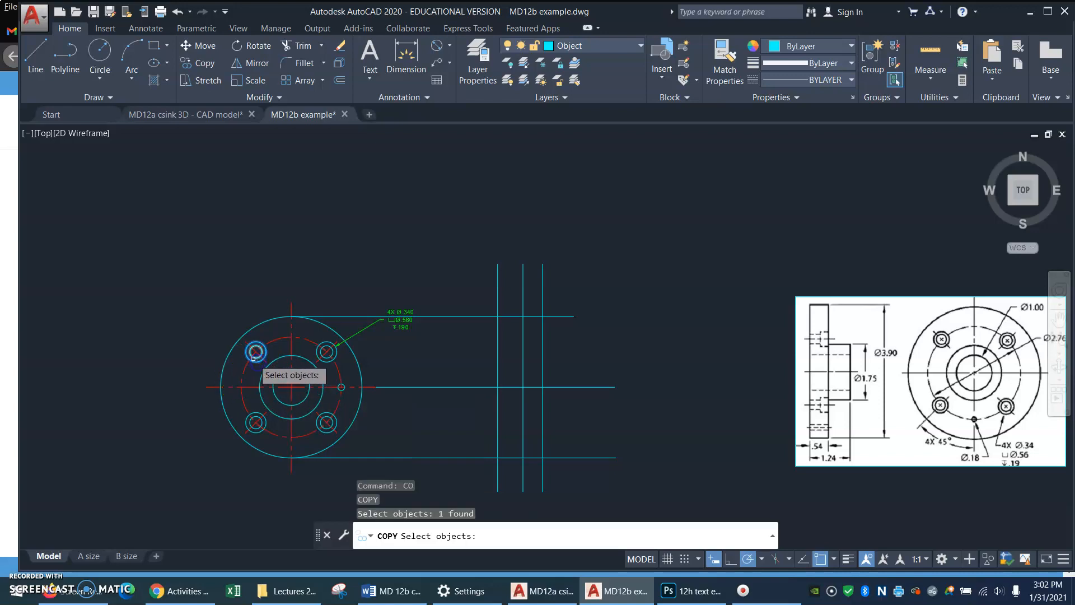
click(254, 352)
key(Return)
click(256, 351)
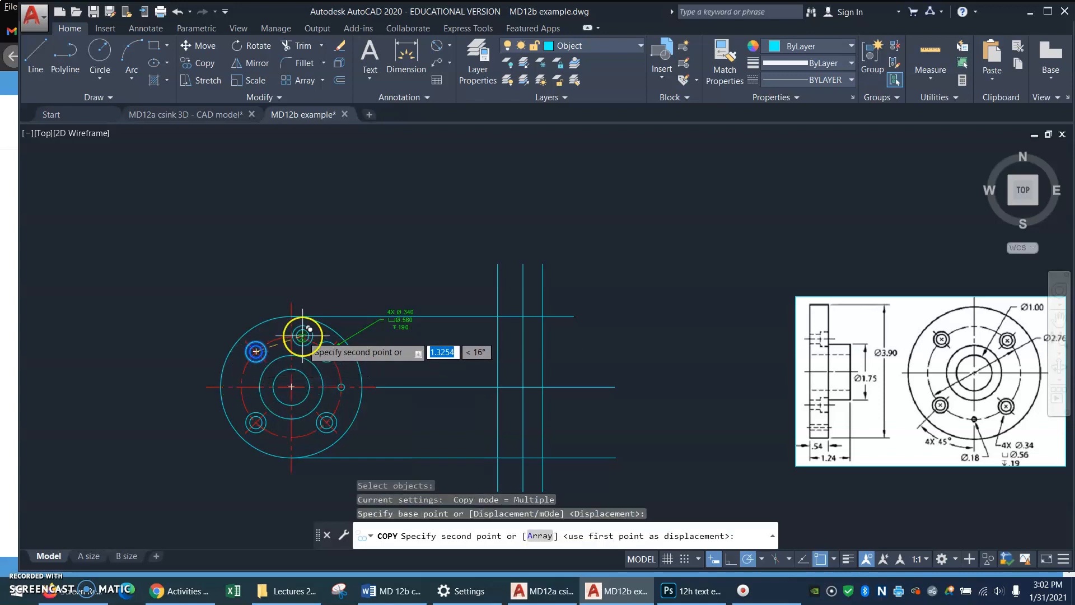
click(291, 337)
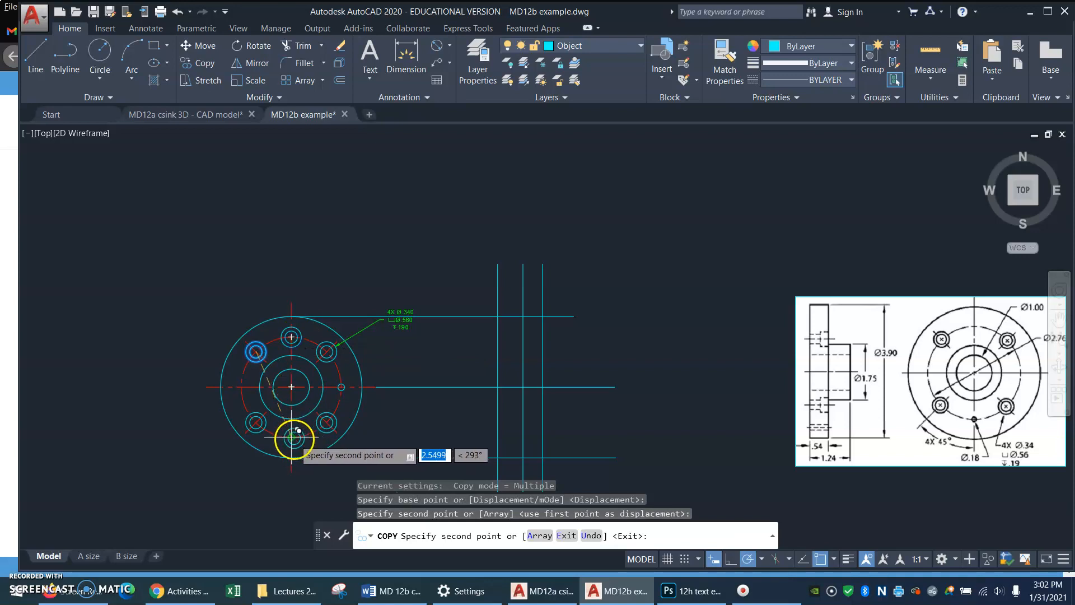
click(291, 435)
key(Return)
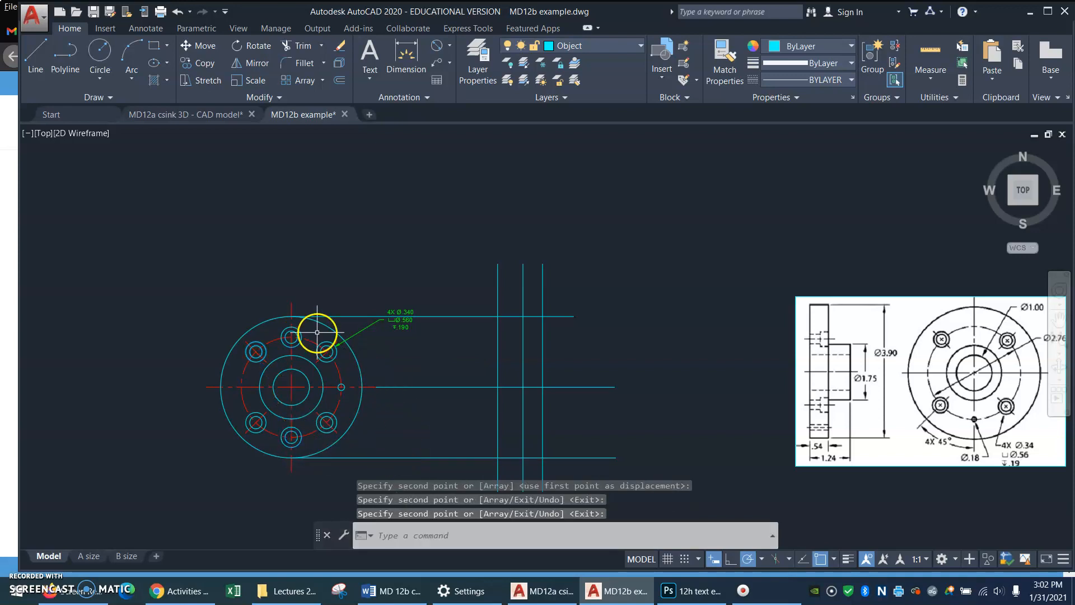